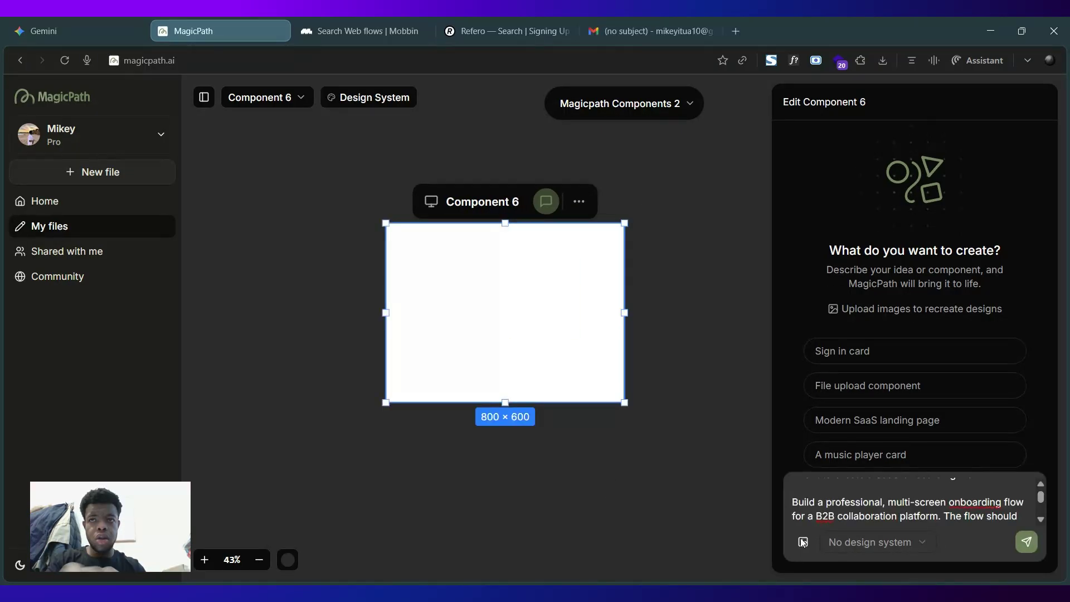
# Read through the drafted SaaS onboarding flow prompt, from its opening line to the two-column layout request
pyautogui.scroll(1, 863, 502)
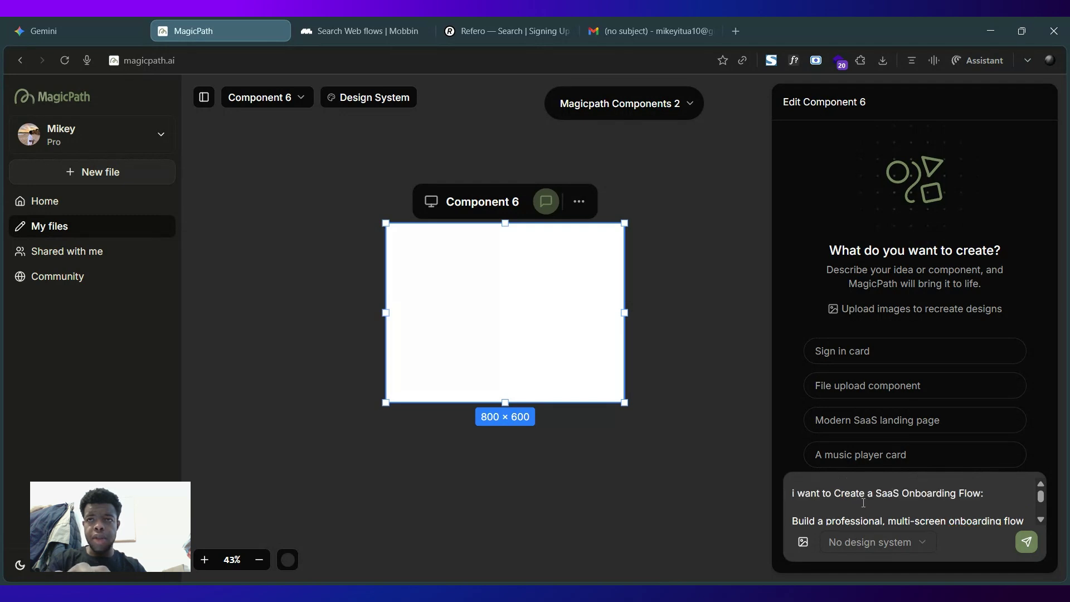
pyautogui.scroll(-1, 913, 497)
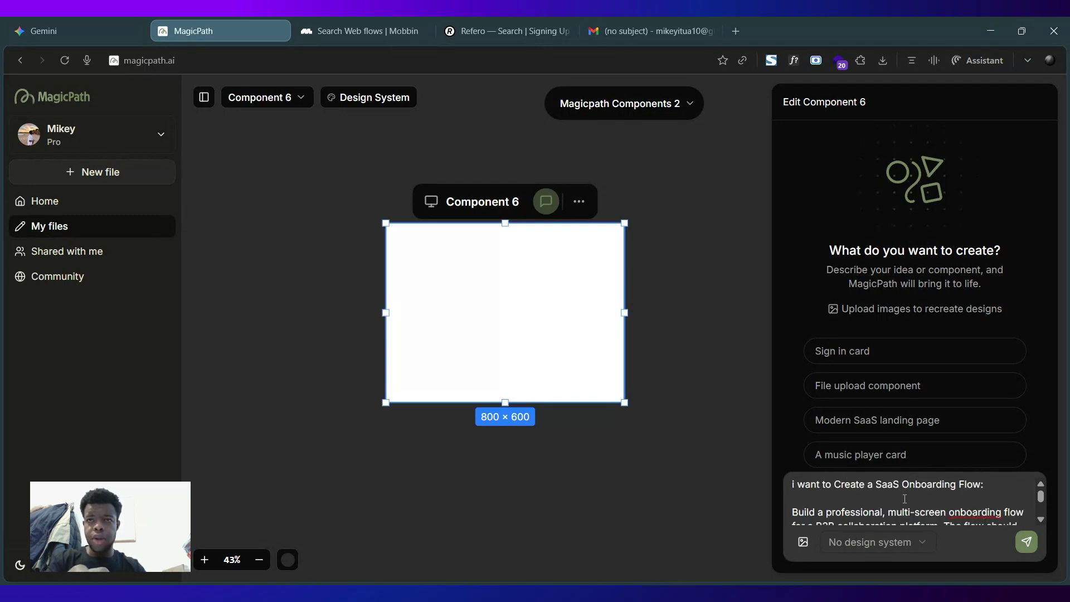
pyautogui.scroll(-1, 956, 503)
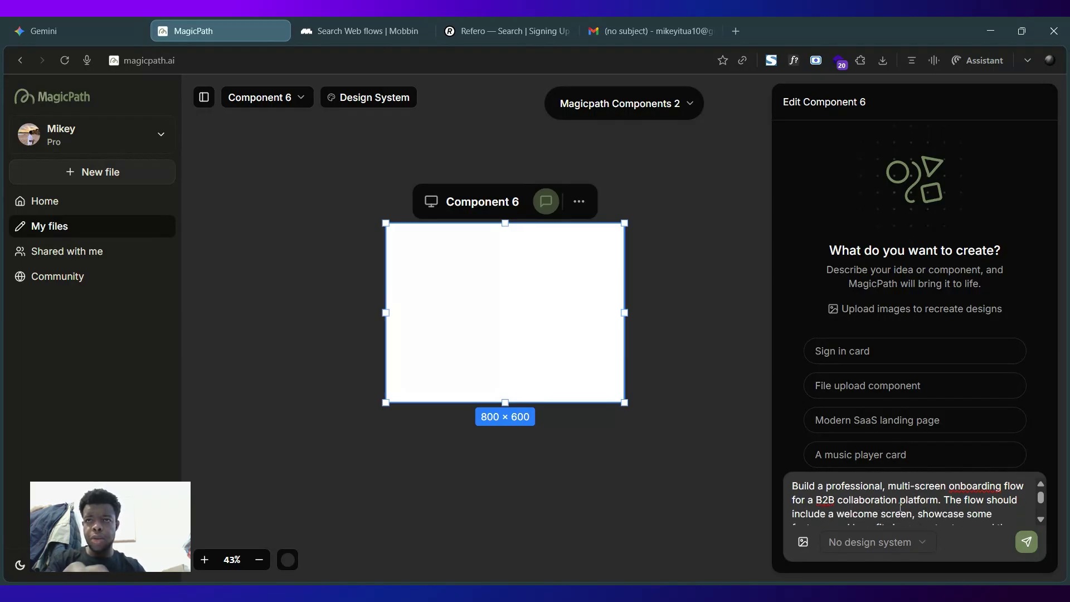
pyautogui.scroll(-1, 892, 509)
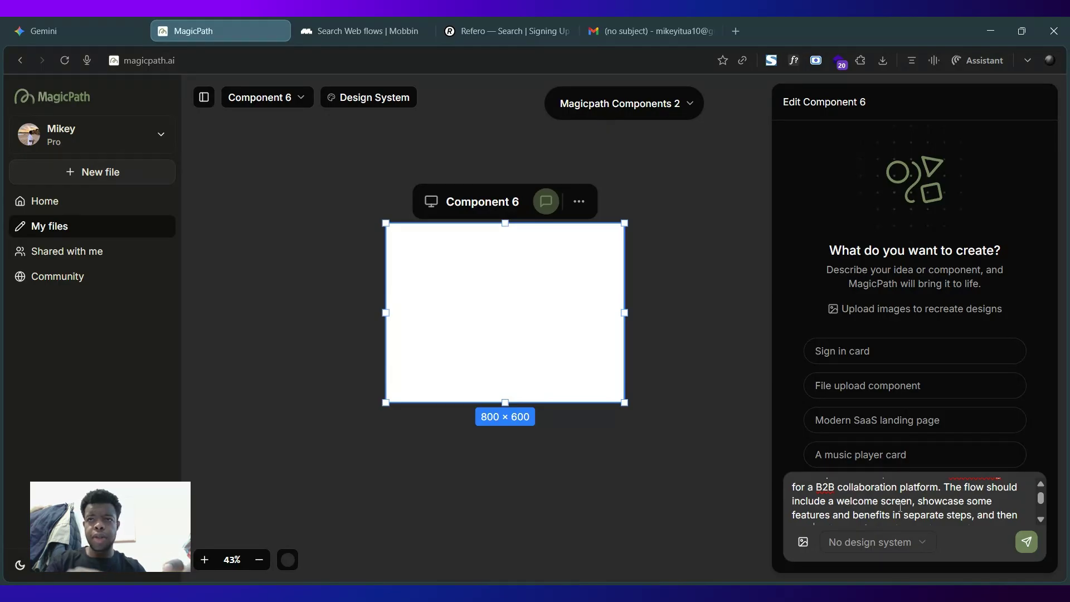
pyautogui.scroll(-1, 901, 504)
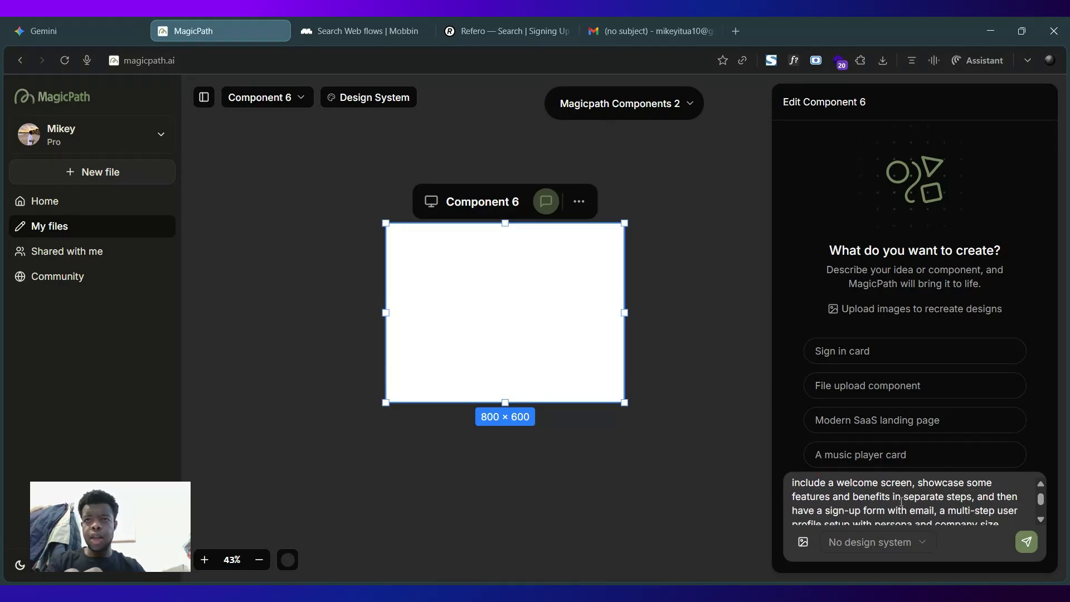
pyautogui.scroll(-2, 901, 501)
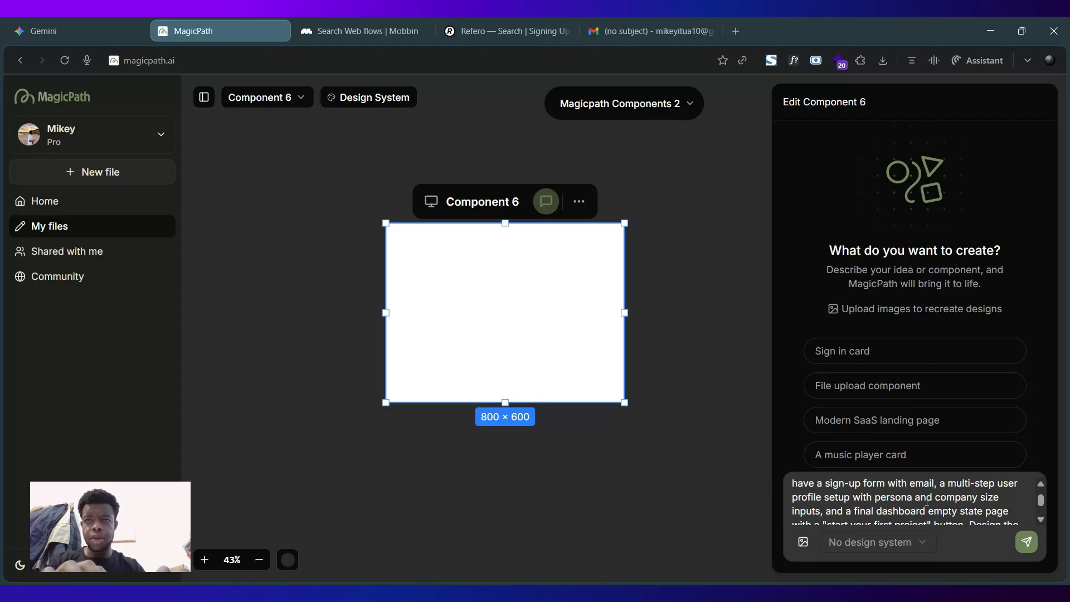
pyautogui.scroll(-2, 927, 500)
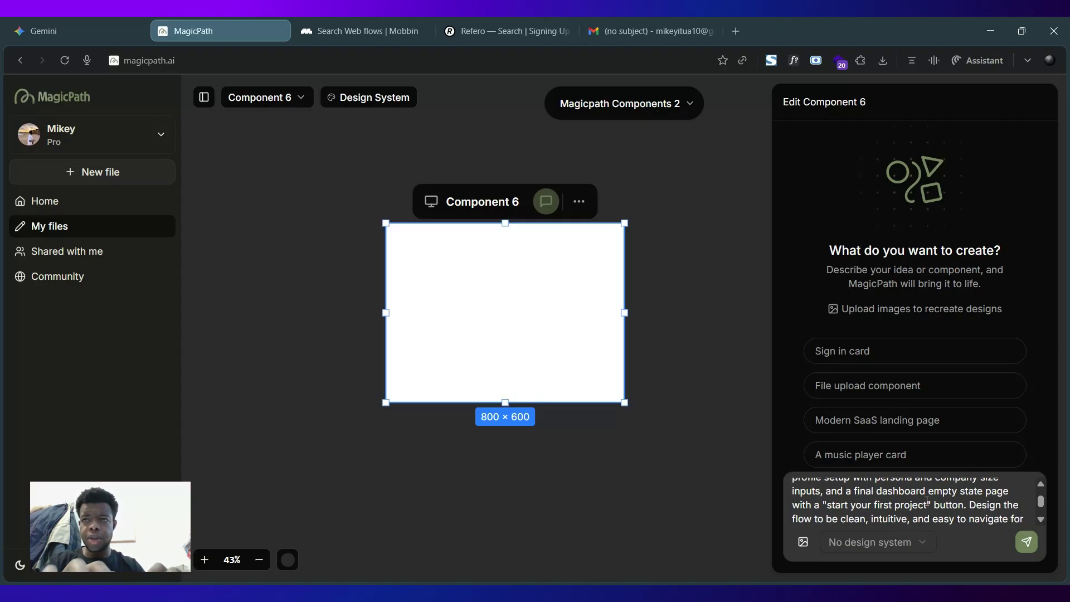
pyautogui.scroll(-3, 927, 500)
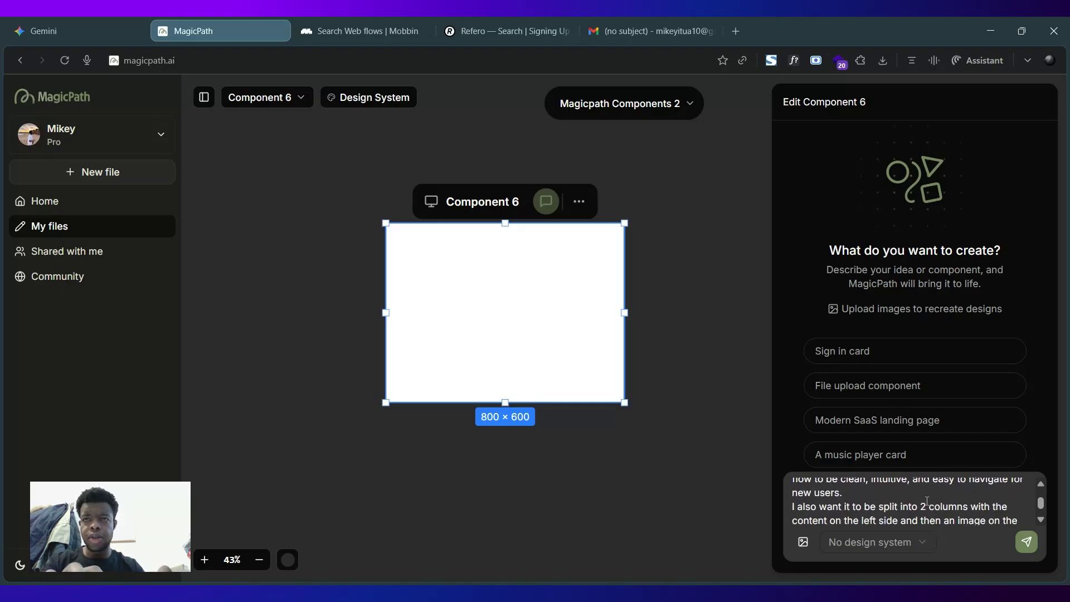
pyautogui.scroll(-2, 926, 500)
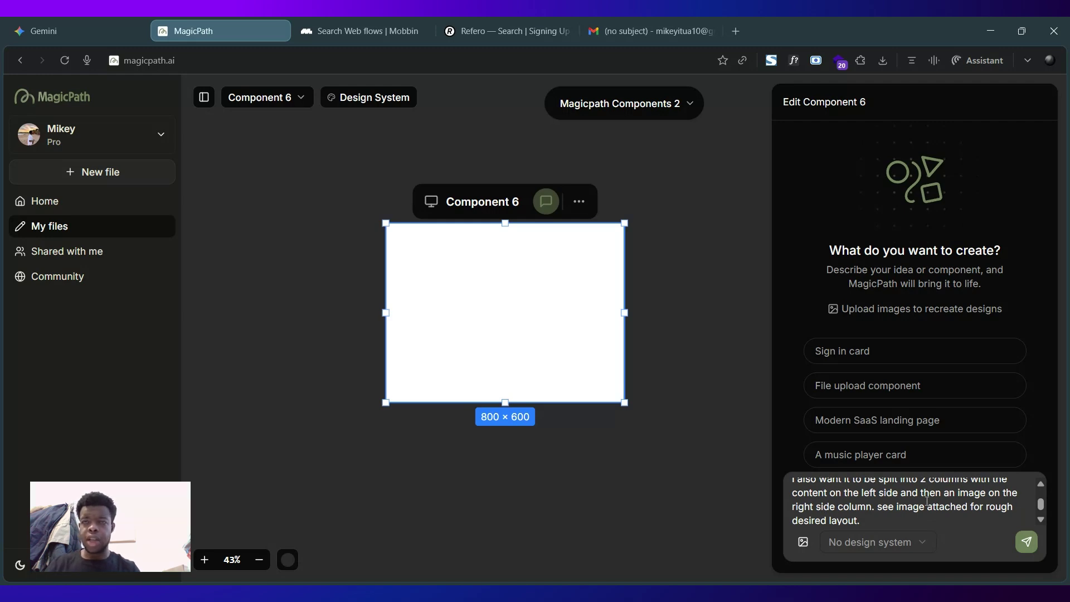
# Add "dont implement yet lets think about this and refine" to the end of the prompt and attach the two-column wireframe sketch
pyautogui.write('dont implement yet lets think about this and refine')
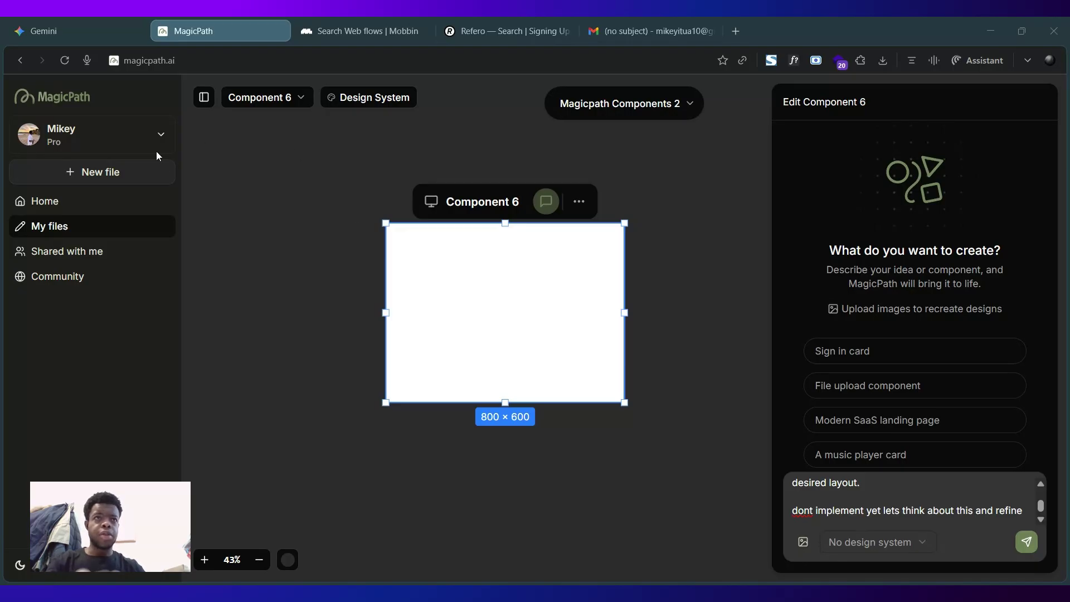
pyautogui.hotkey('ctrl', 'v')
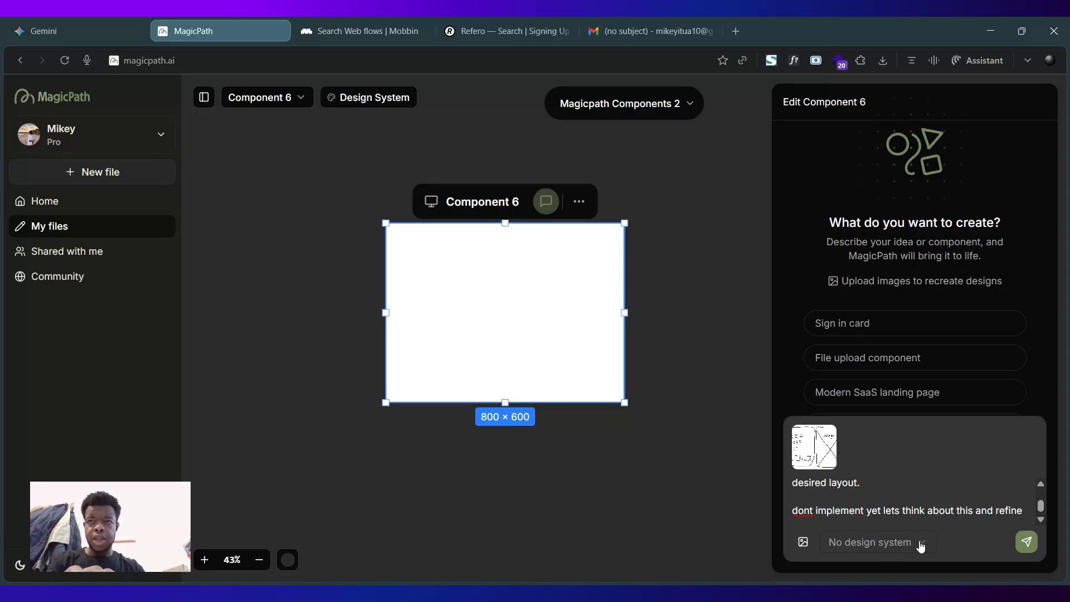
# Apply the public Airbnb design system to the prompt and send it
pyautogui.click(921, 545)
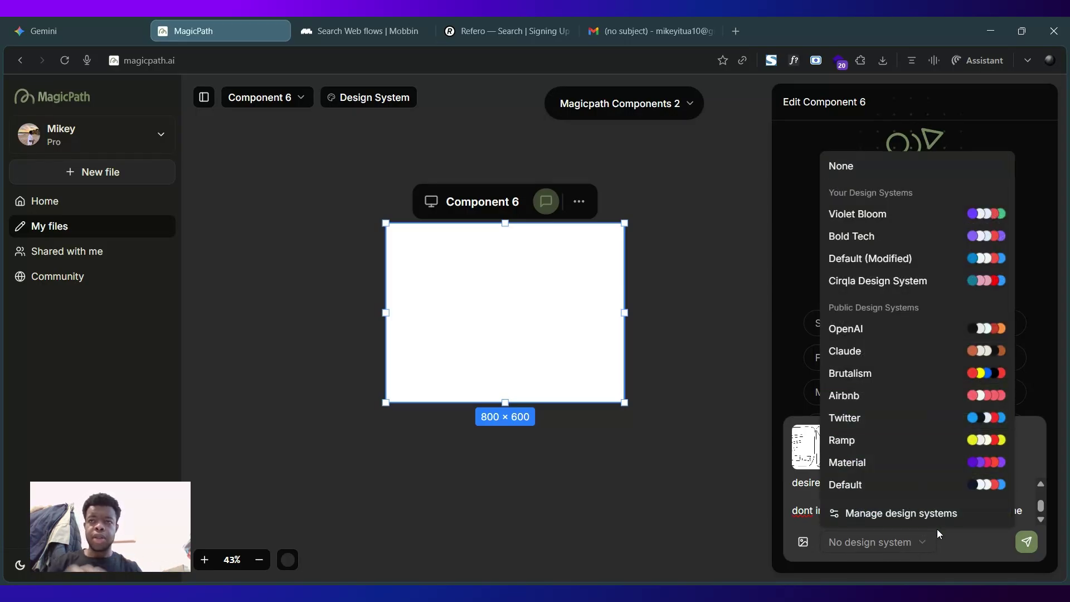
pyautogui.click(881, 513)
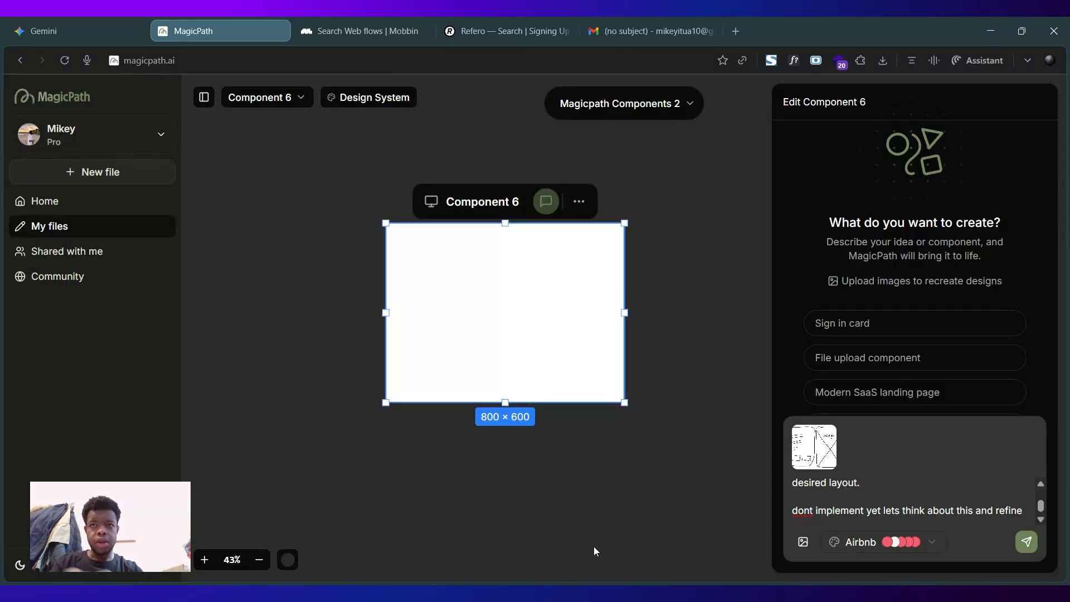
pyautogui.click(883, 540)
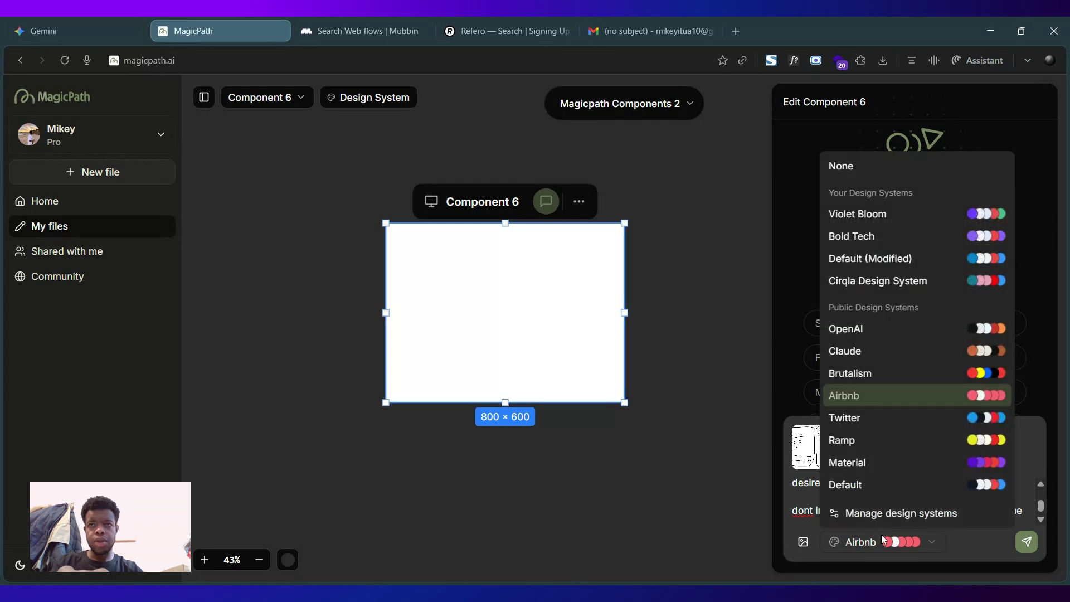
pyautogui.click(856, 395)
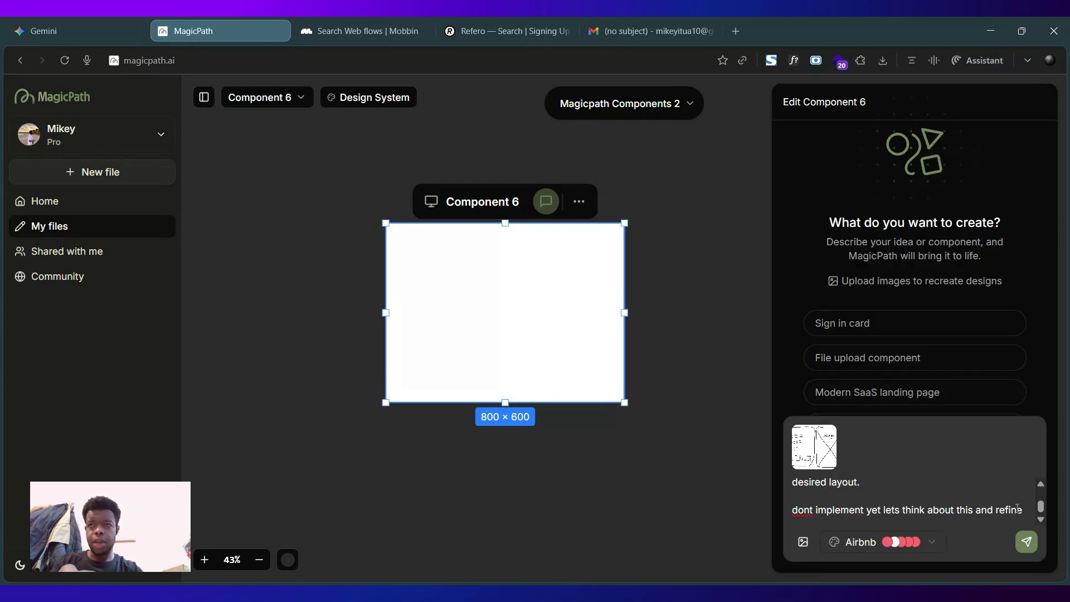
pyautogui.click(1026, 541)
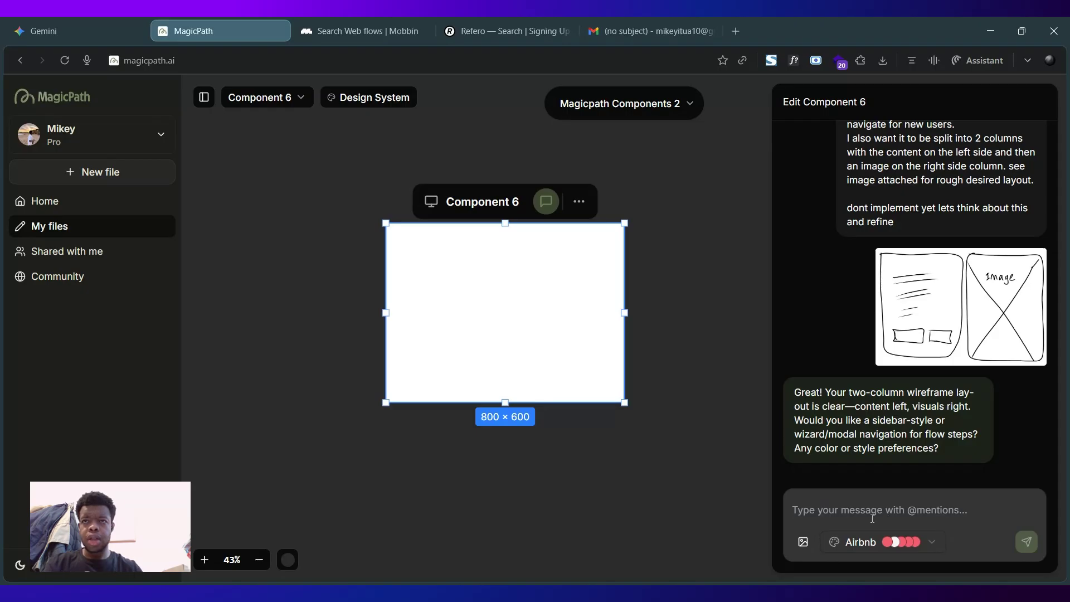
# Answer the navigation question in the chat with "sidebar style"
pyautogui.write('si')
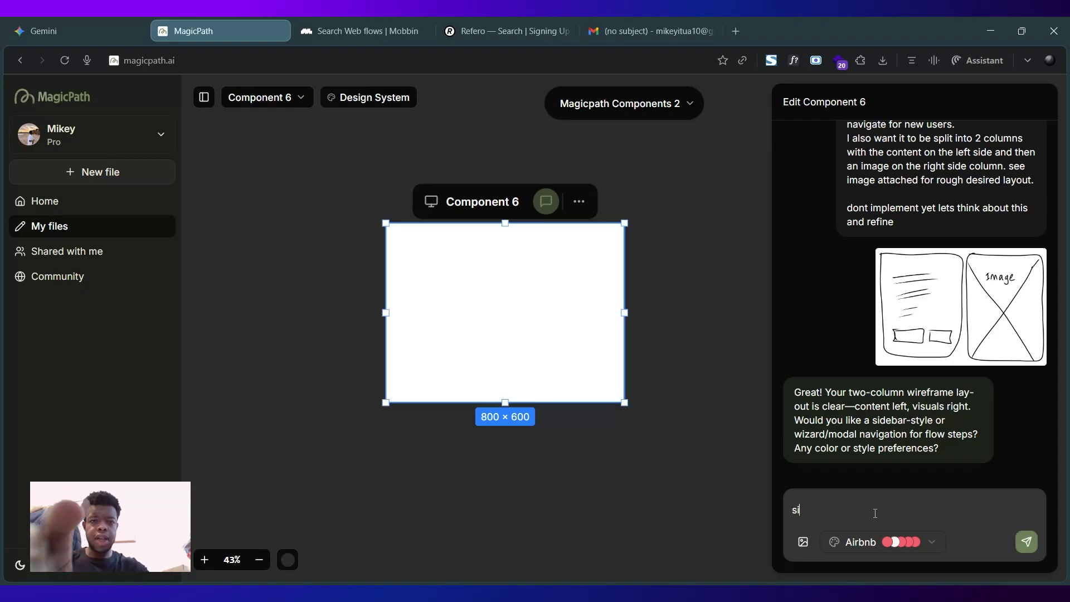
pyautogui.write('debar s')
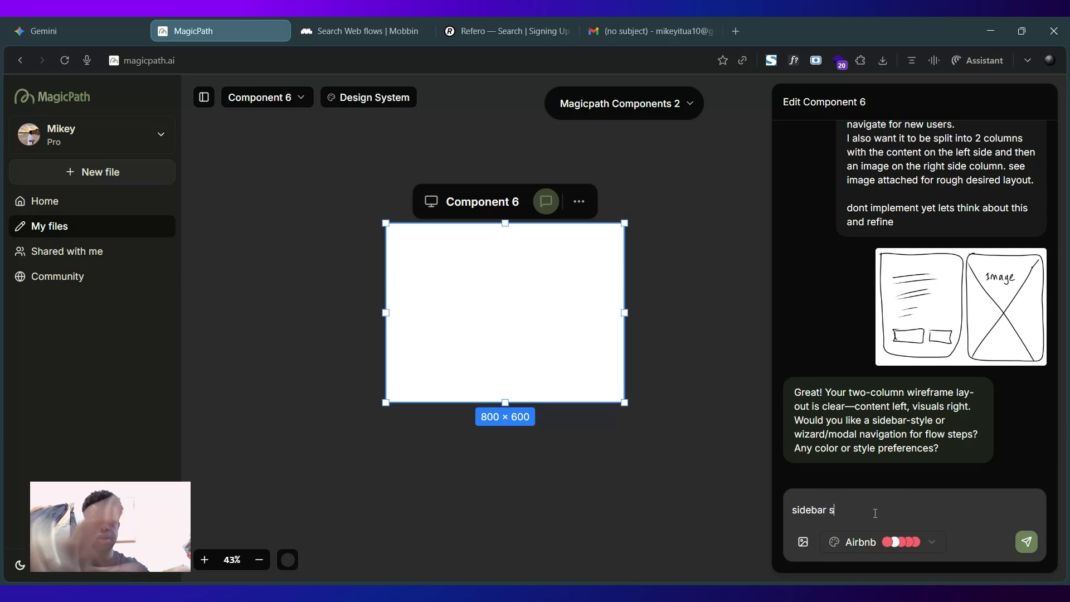
pyautogui.write('tyle')
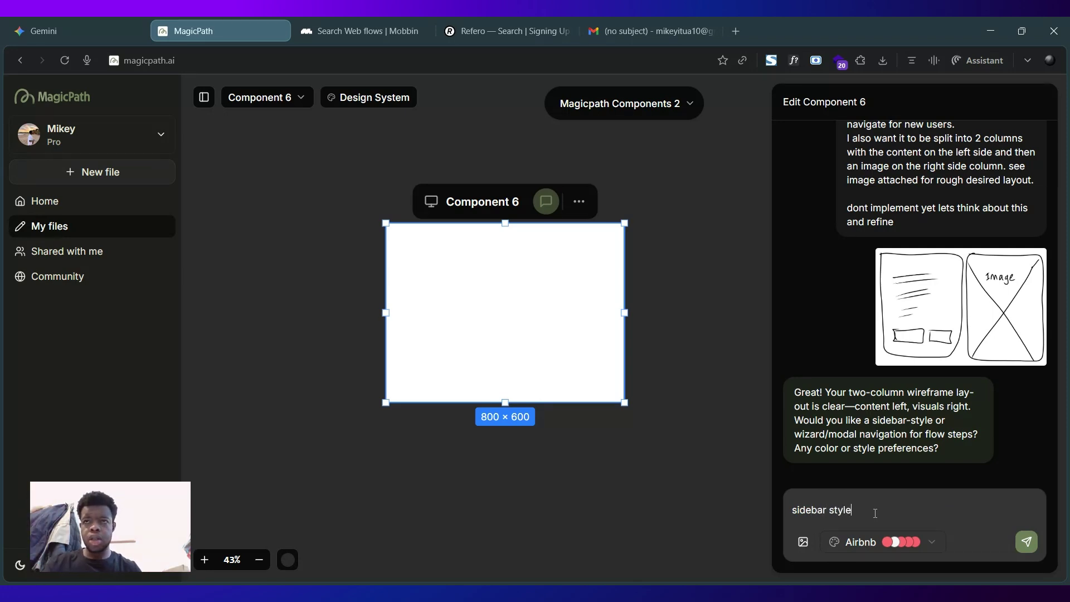
pyautogui.press('Return')
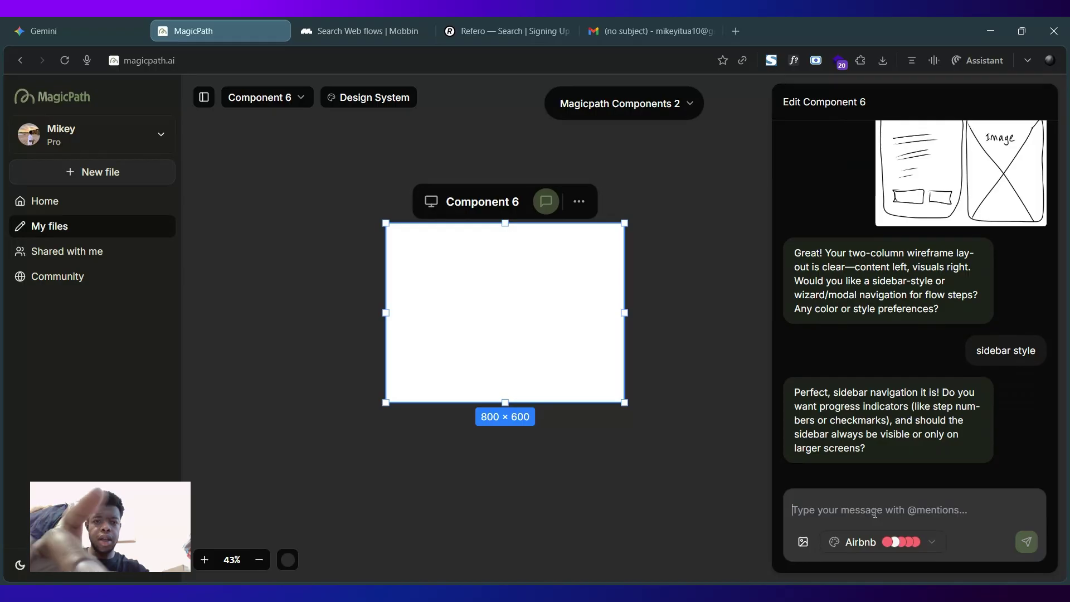
# Reply in the chat with "have small progress indicator (a simple line/bar at the top)"
pyautogui.write('have small ')
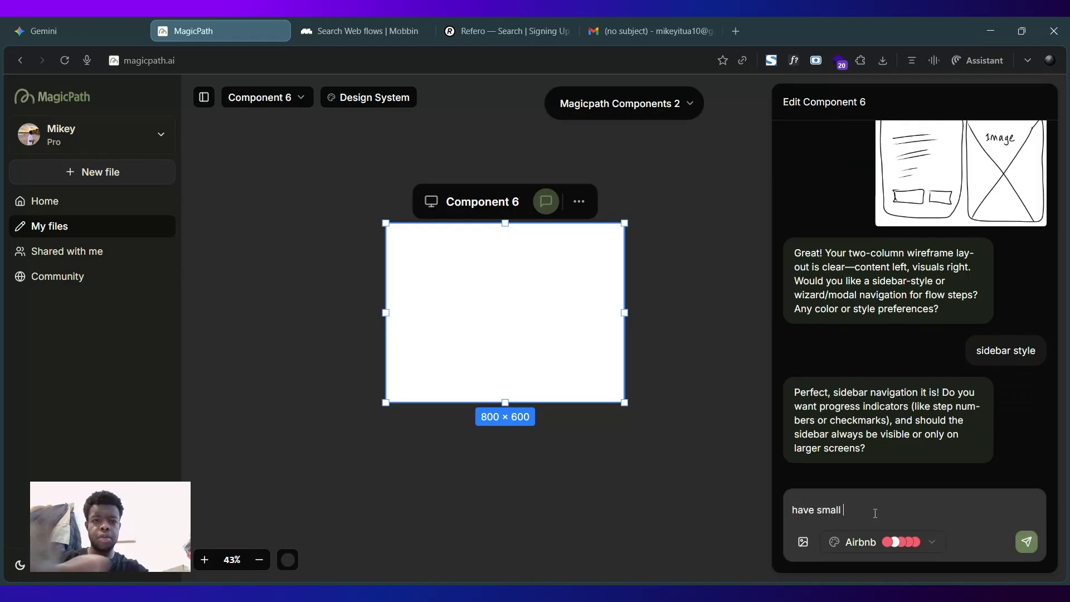
pyautogui.write('progress i')
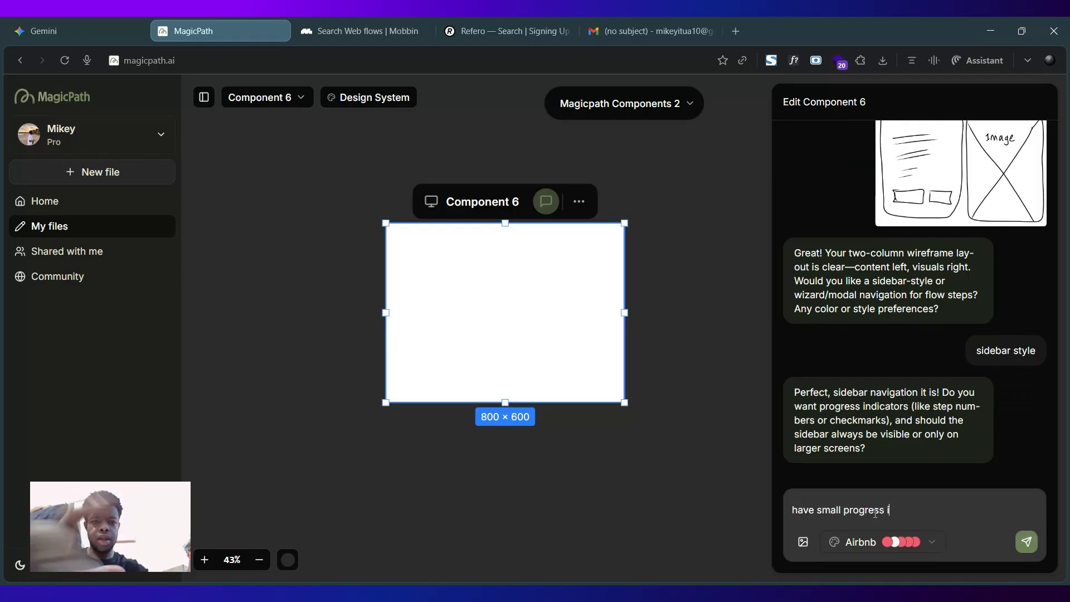
pyautogui.write('ndicat')
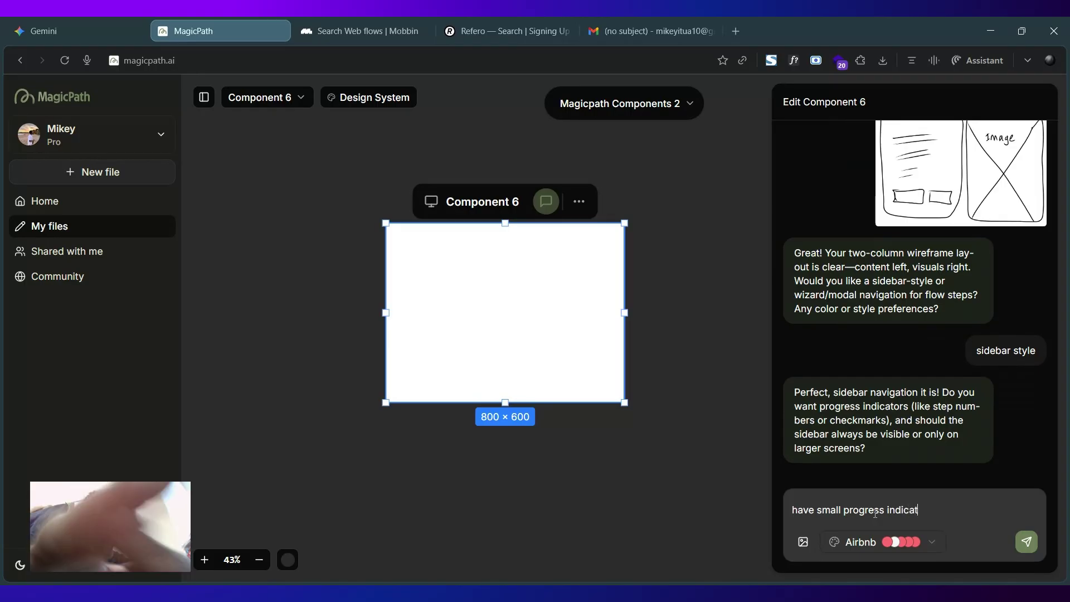
pyautogui.write('or (a s')
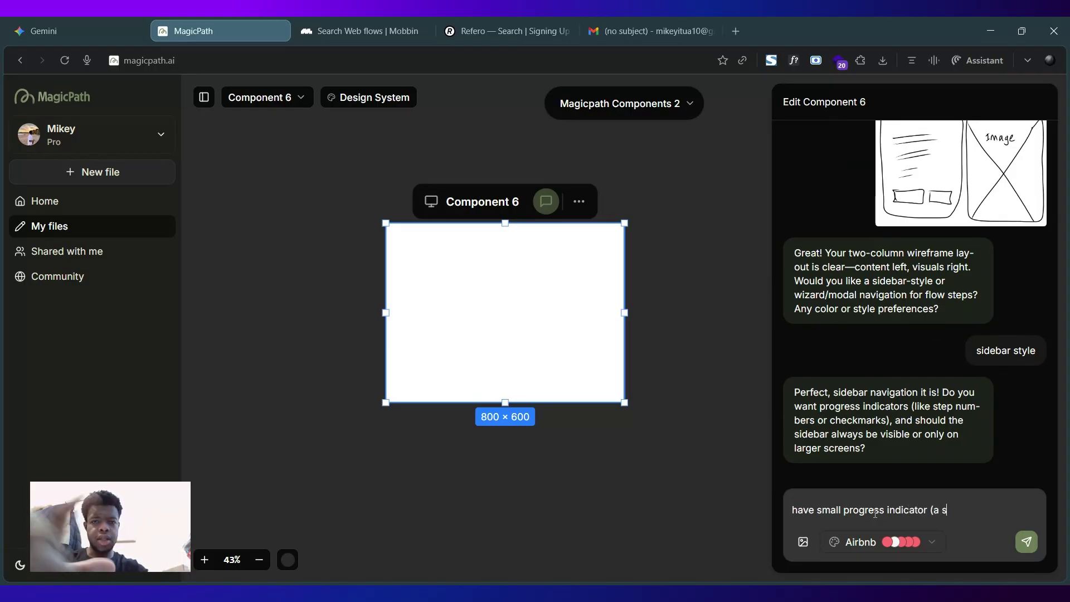
pyautogui.write('imple line/')
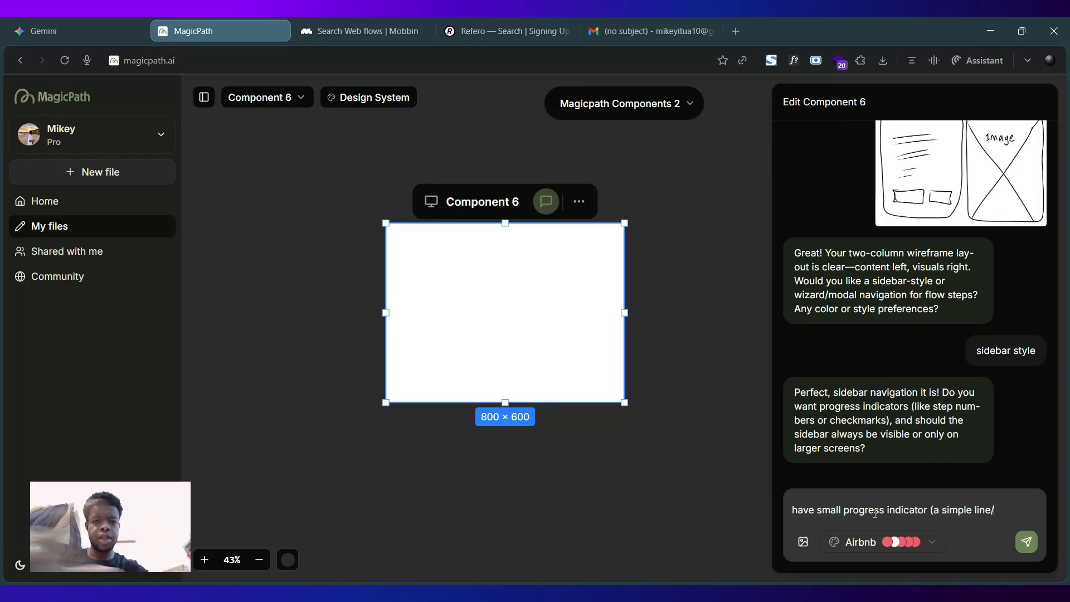
pyautogui.write('bar at the top)')
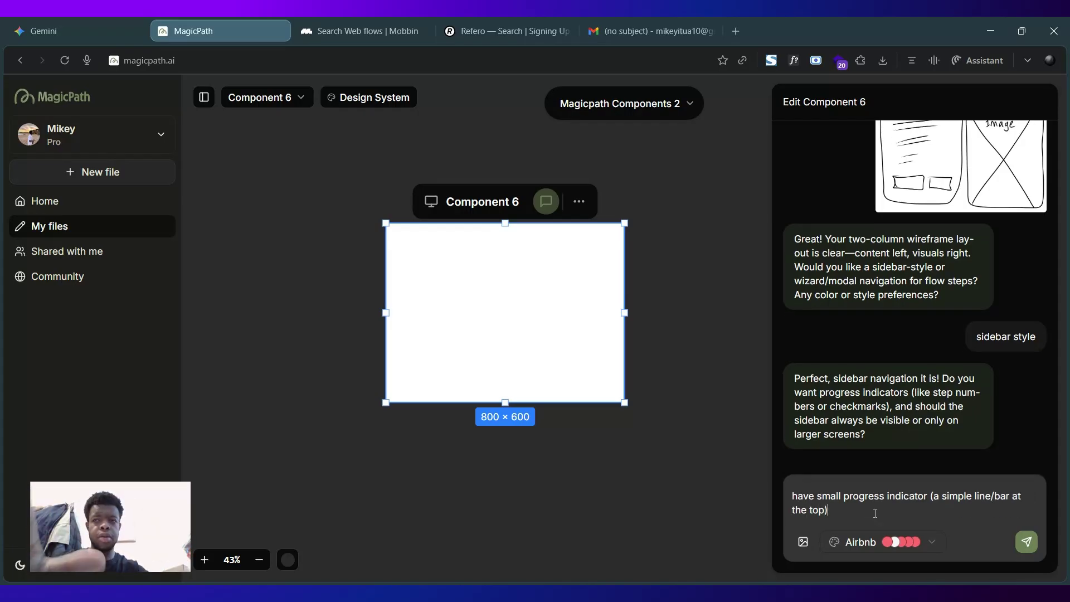
pyautogui.press('Return')
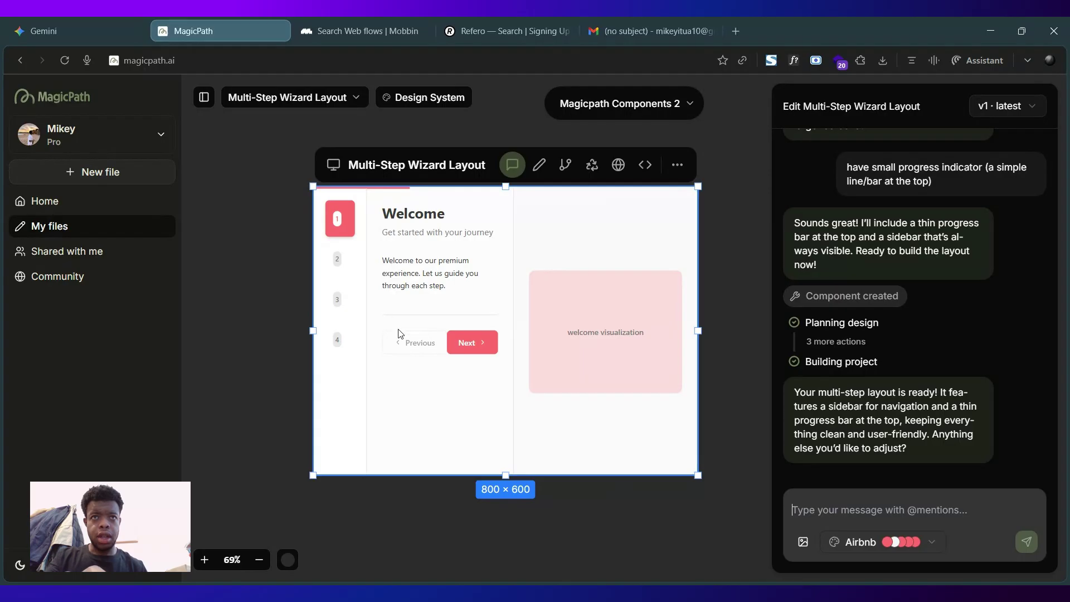
# Step through the generated wizard's numbered screens to check its sidebar, Next and Previous navigation
pyautogui.click(461, 348)
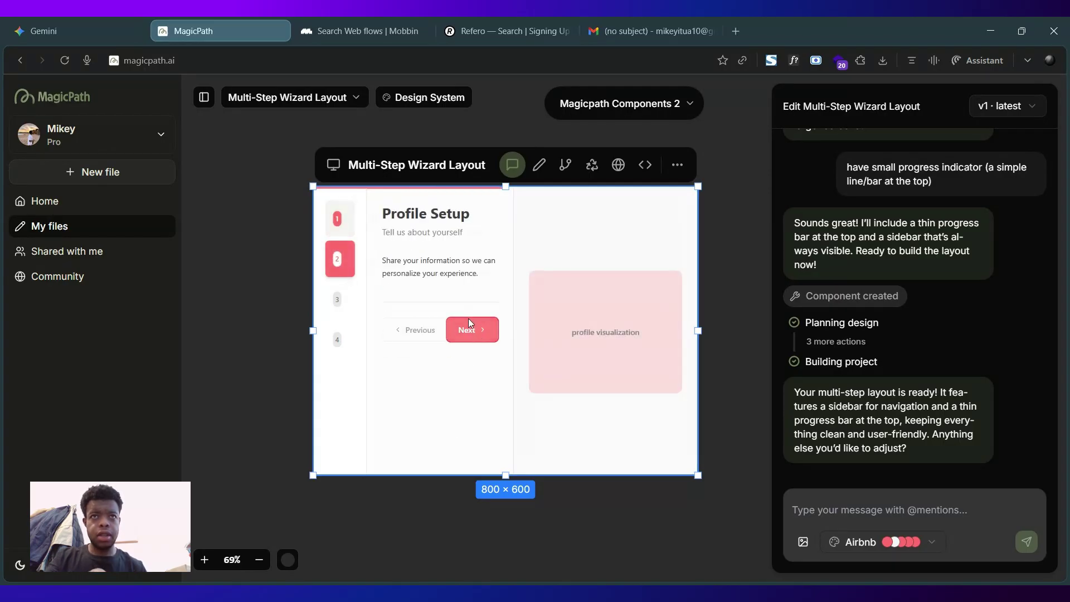
pyautogui.click(342, 302)
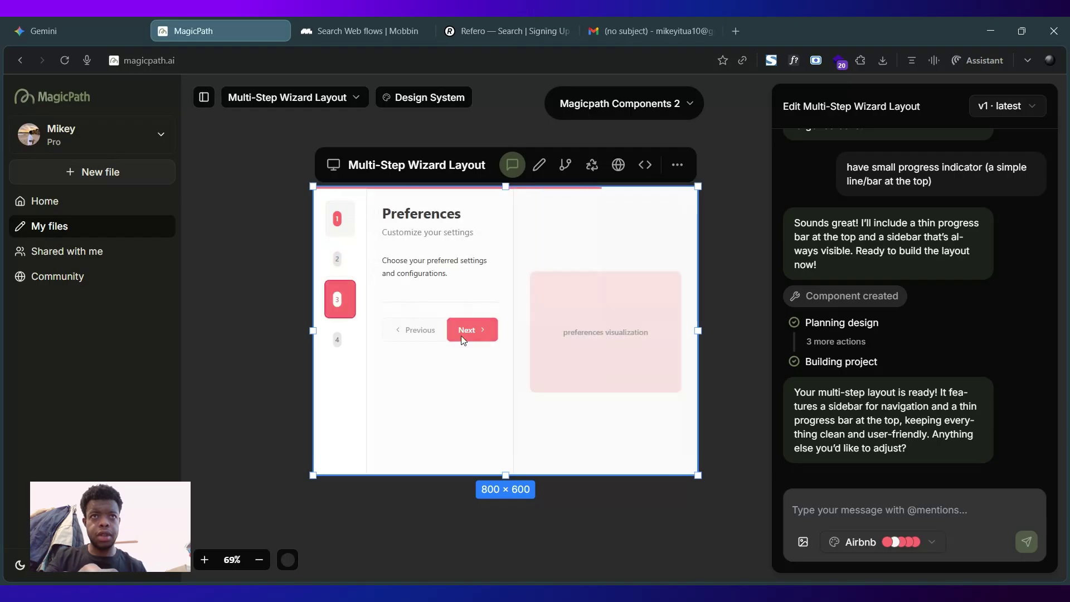
pyautogui.click(339, 342)
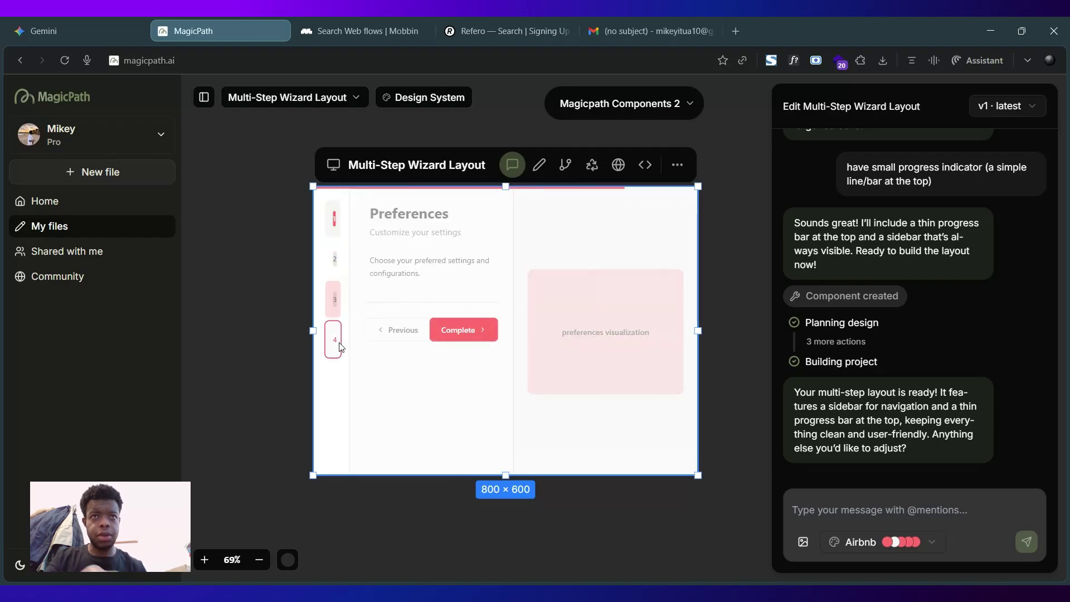
pyautogui.click(334, 234)
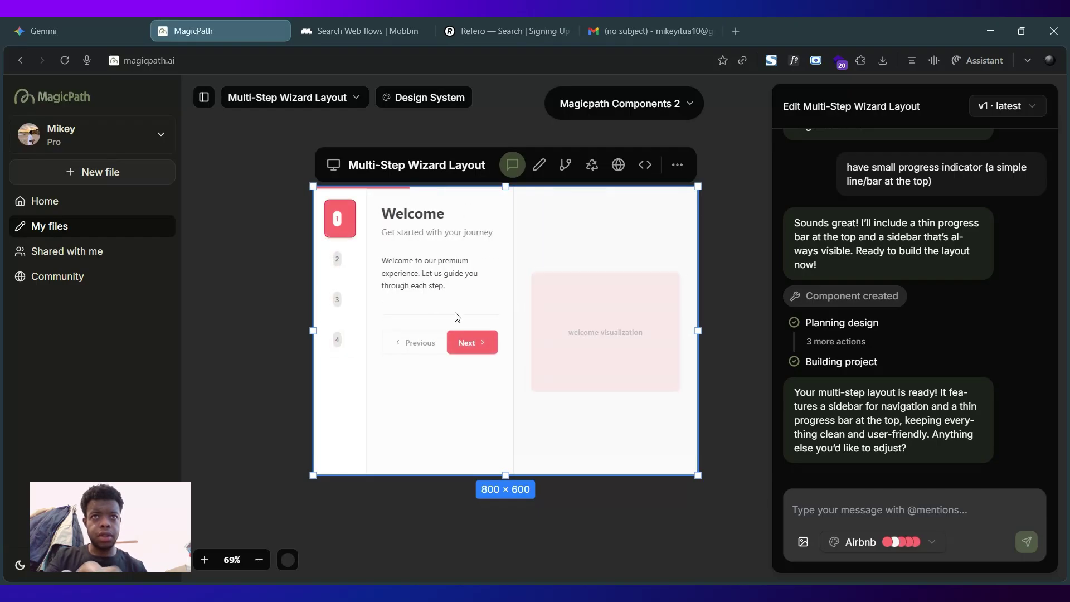
pyautogui.click(472, 337)
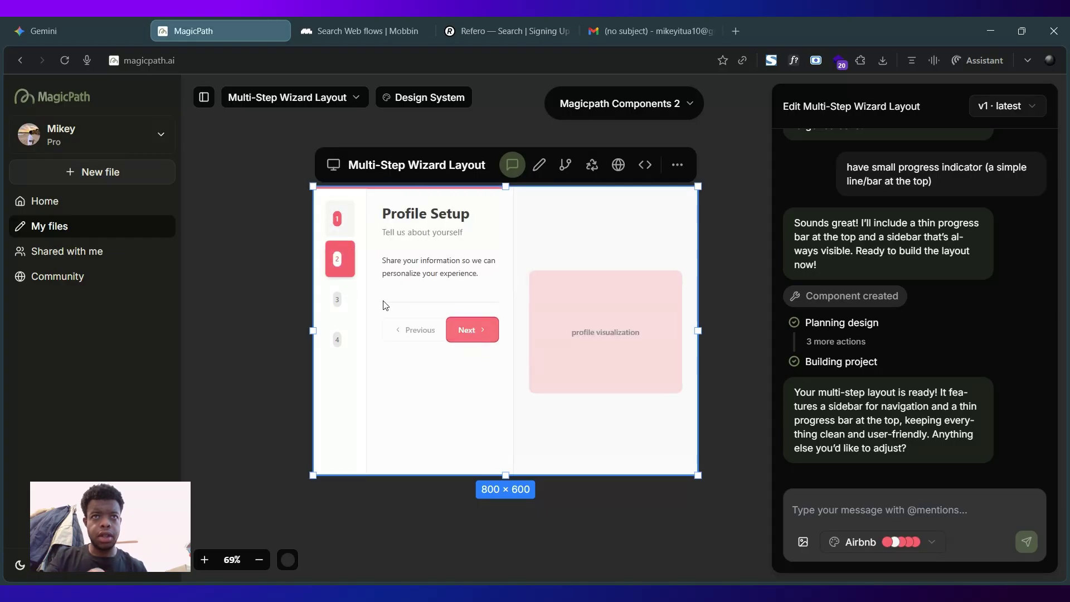
pyautogui.click(336, 295)
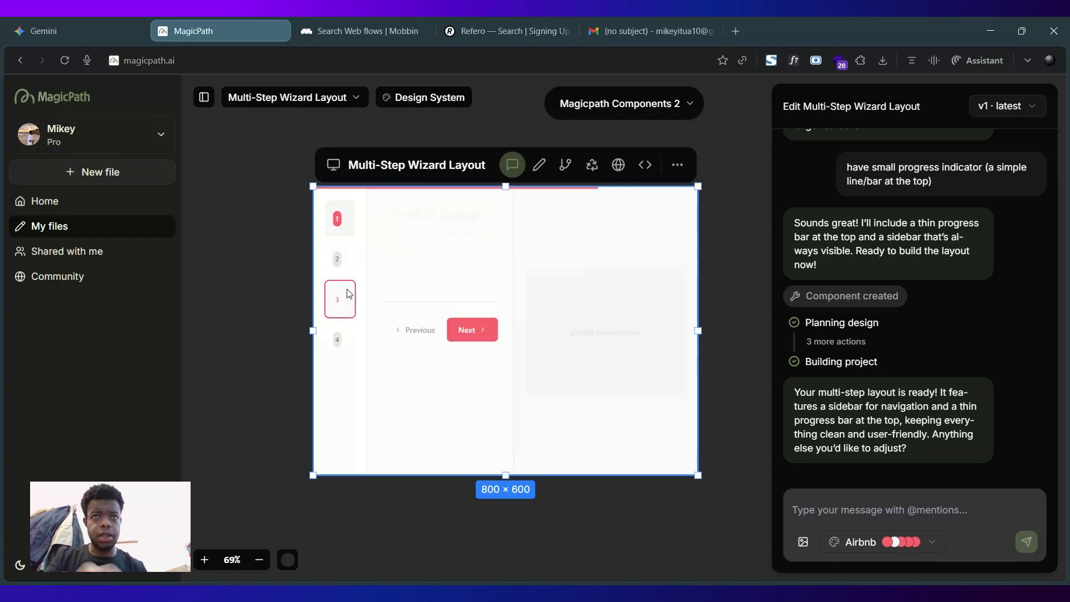
pyautogui.click(386, 330)
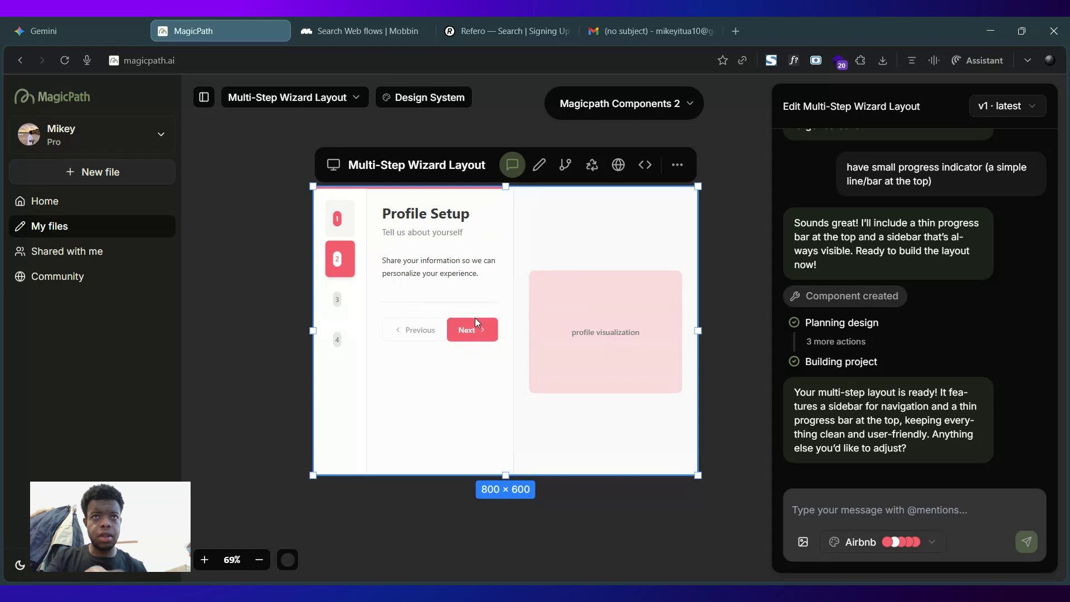
# Send the chat request "make sure clicking next on step 2 takes me to step 3"
pyautogui.click(866, 514)
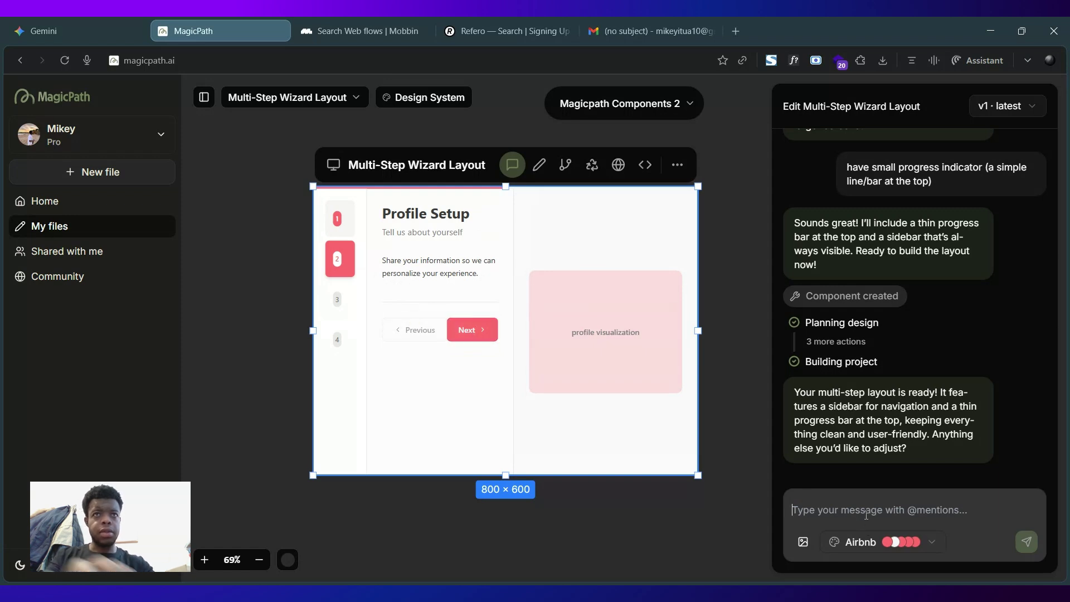
pyautogui.write('make su')
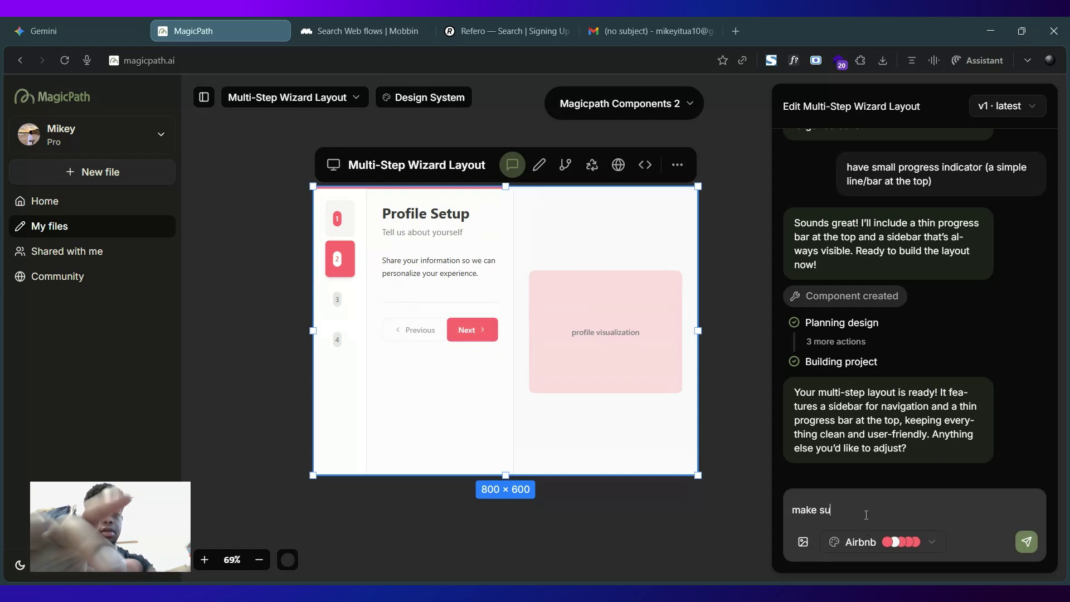
pyautogui.write('re clickin')
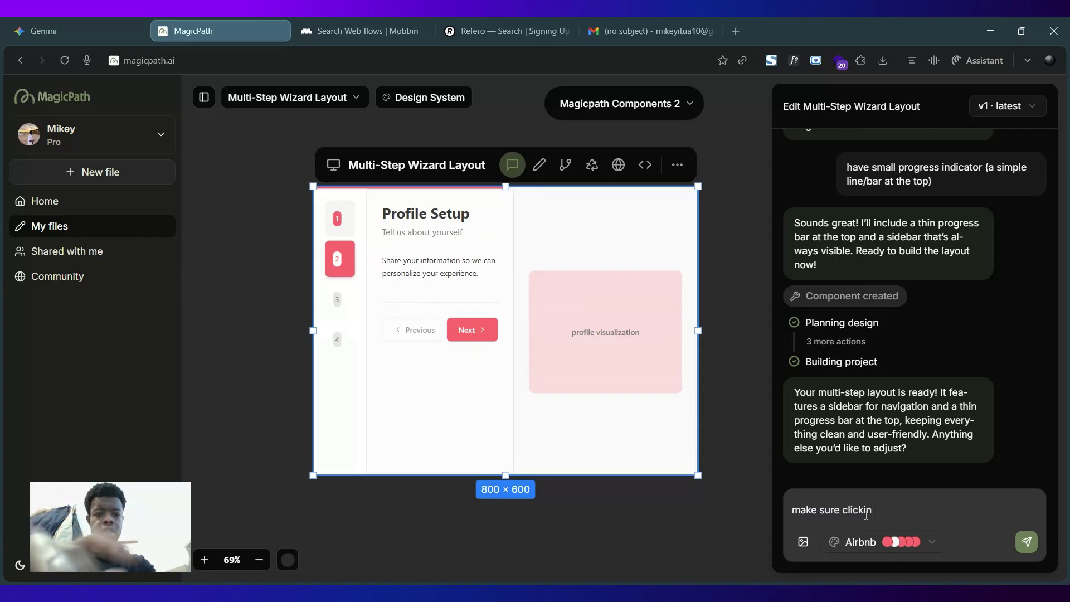
pyautogui.write('g next on ')
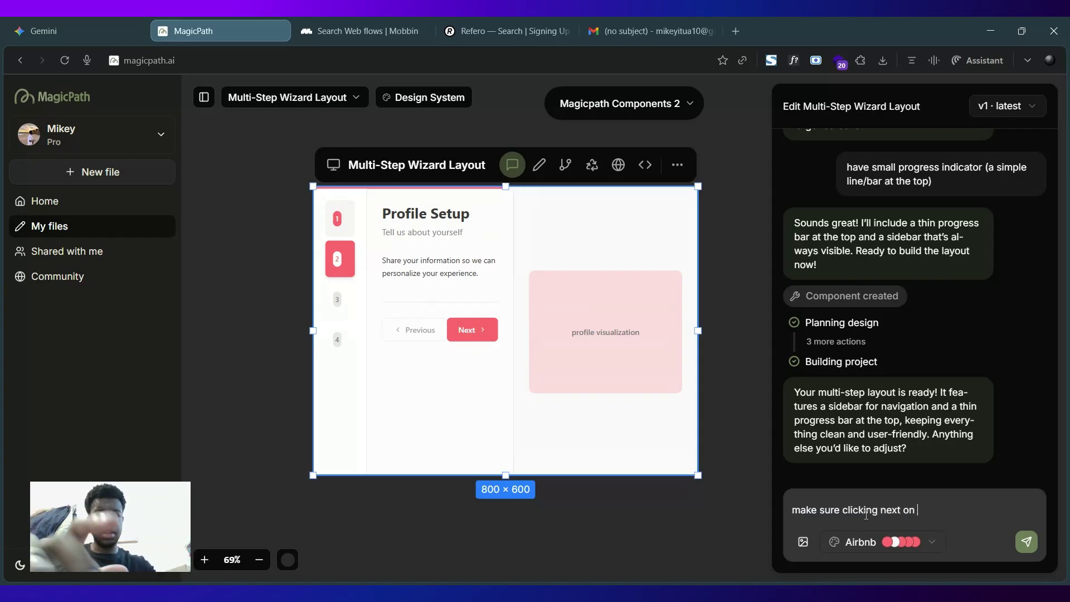
pyautogui.write('step 2 tal')
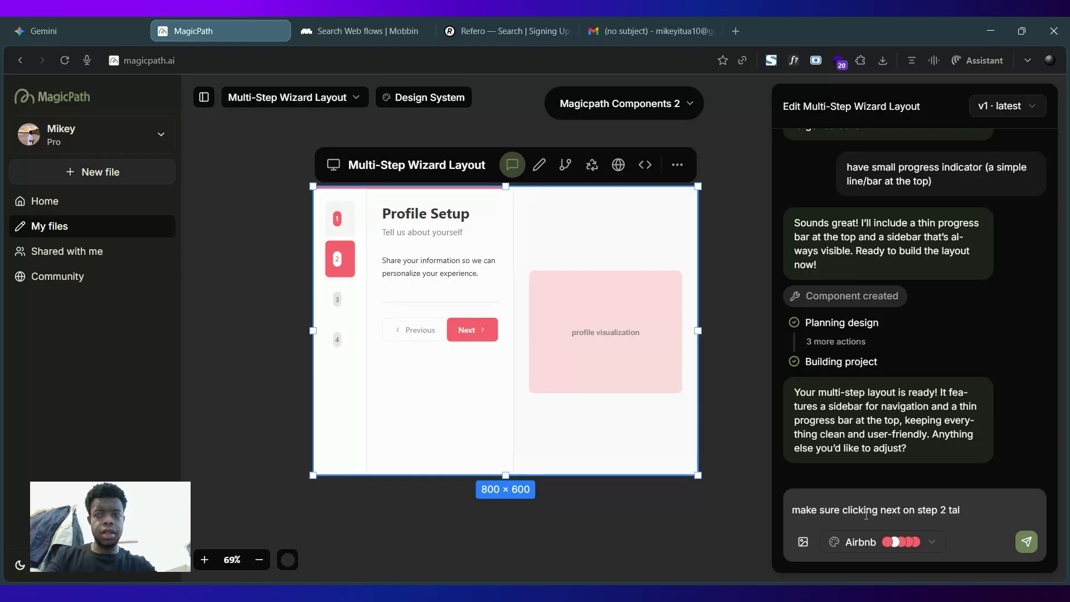
pyautogui.press('BackSpace')
pyautogui.write('kes ')
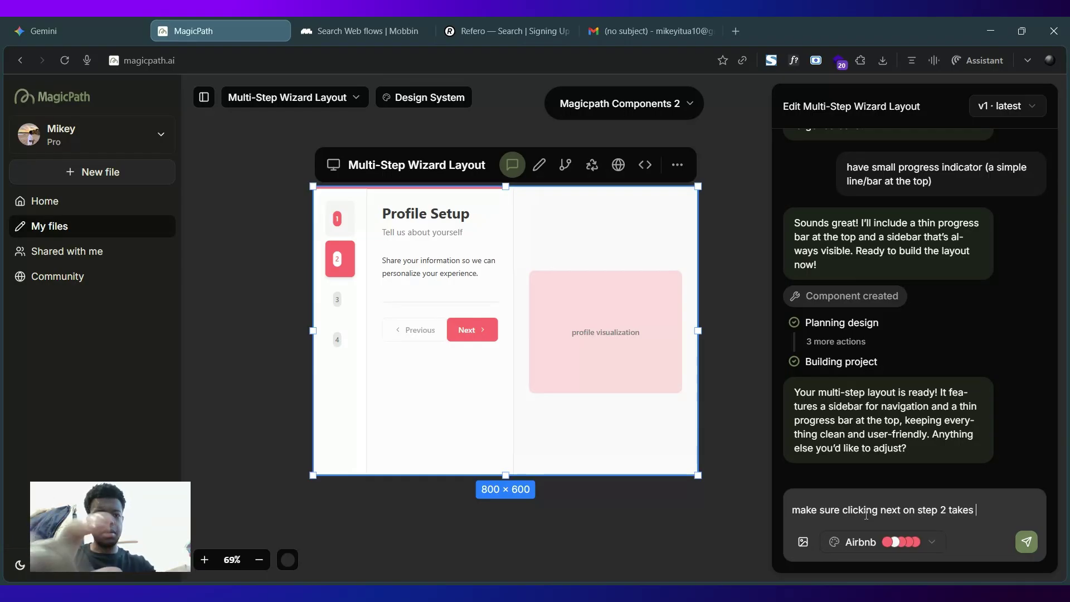
pyautogui.write('me to step 3')
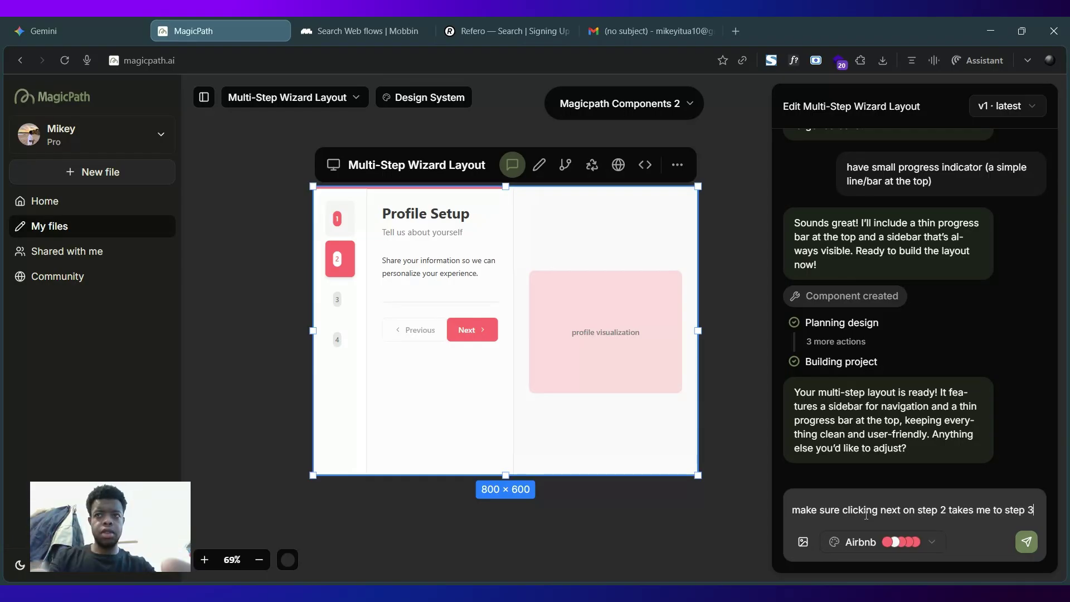
pyautogui.press('Return')
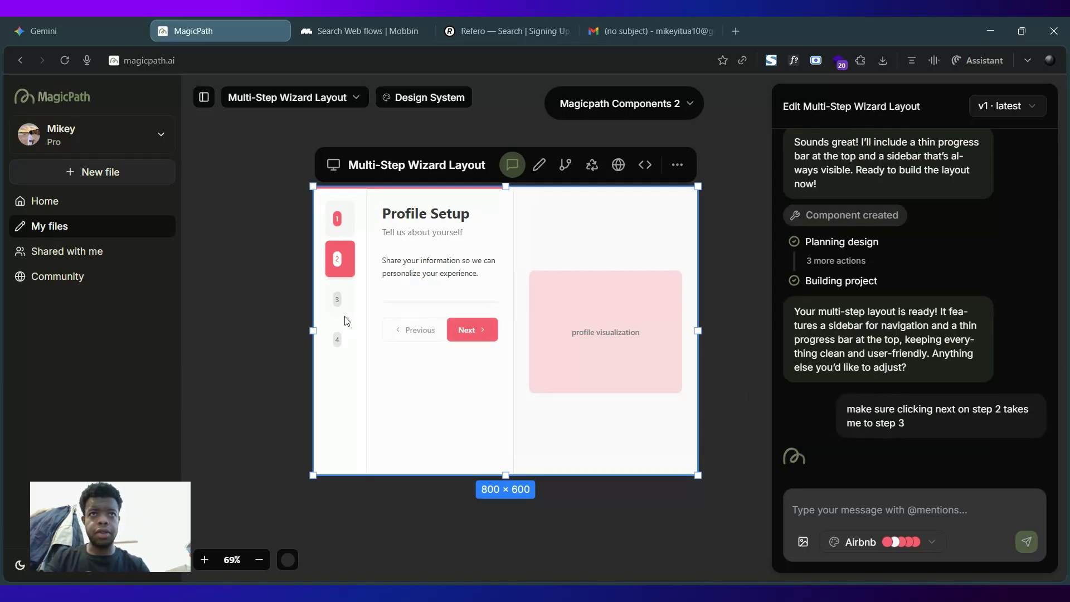
# View the wizard's step 3 screen and return to step 2
pyautogui.click(339, 301)
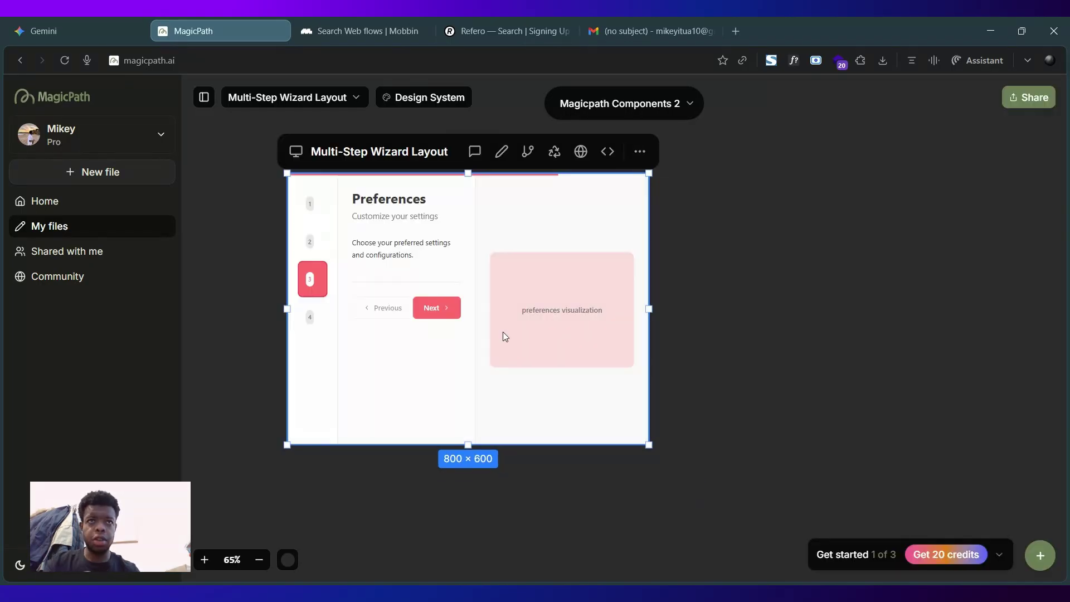
pyautogui.click(310, 241)
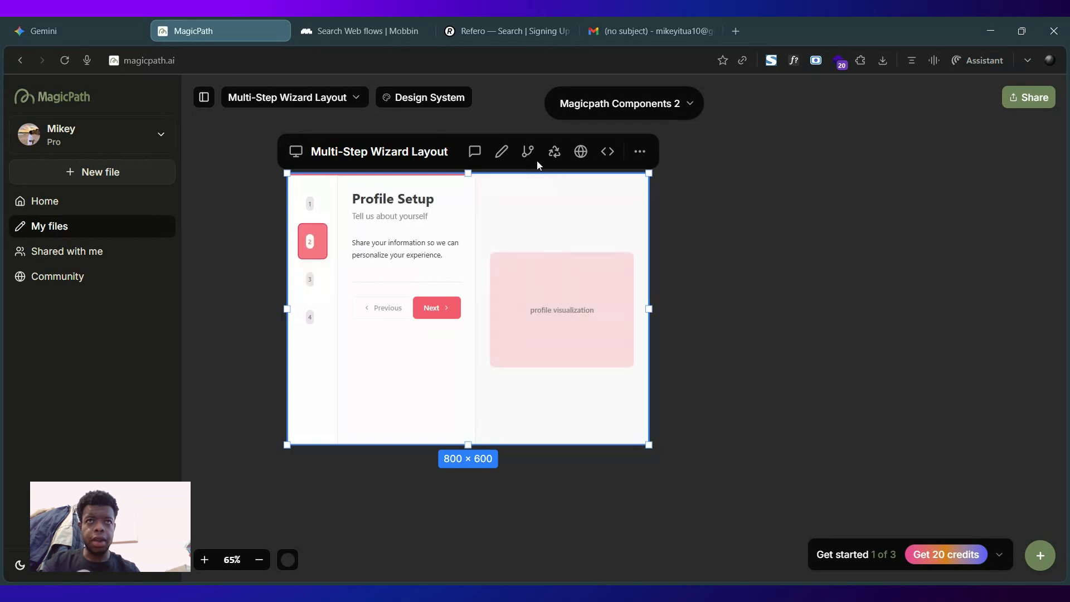
pyautogui.click(501, 159)
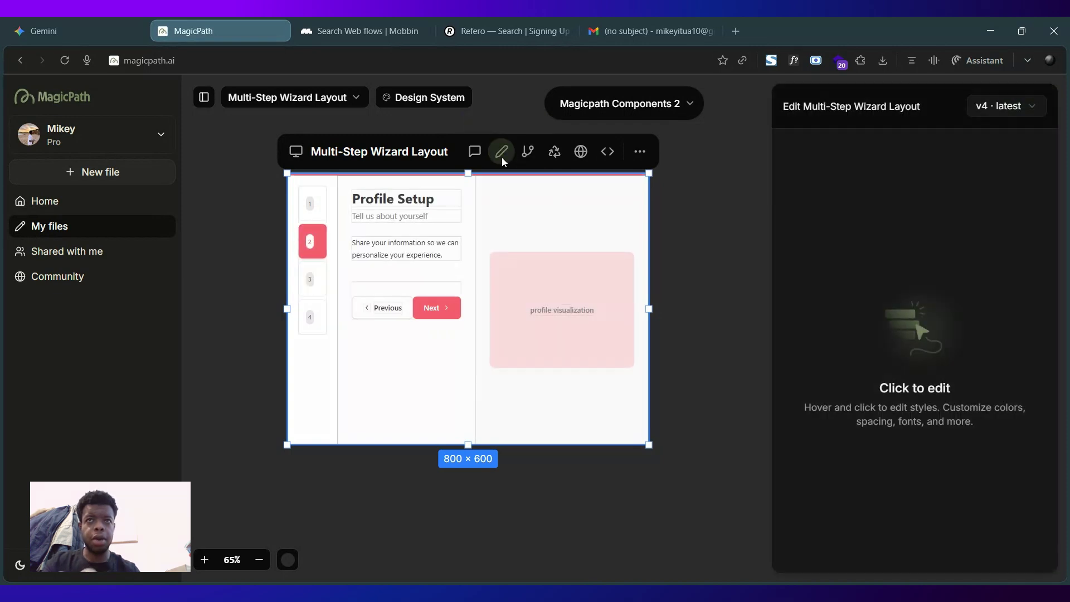
pyautogui.click(446, 324)
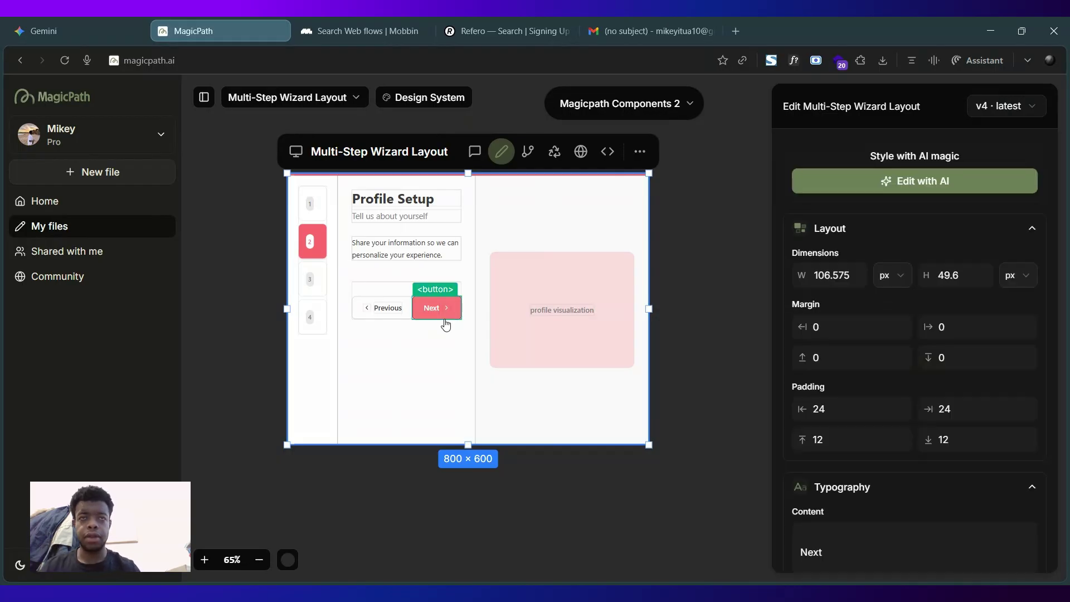
pyautogui.click(808, 183)
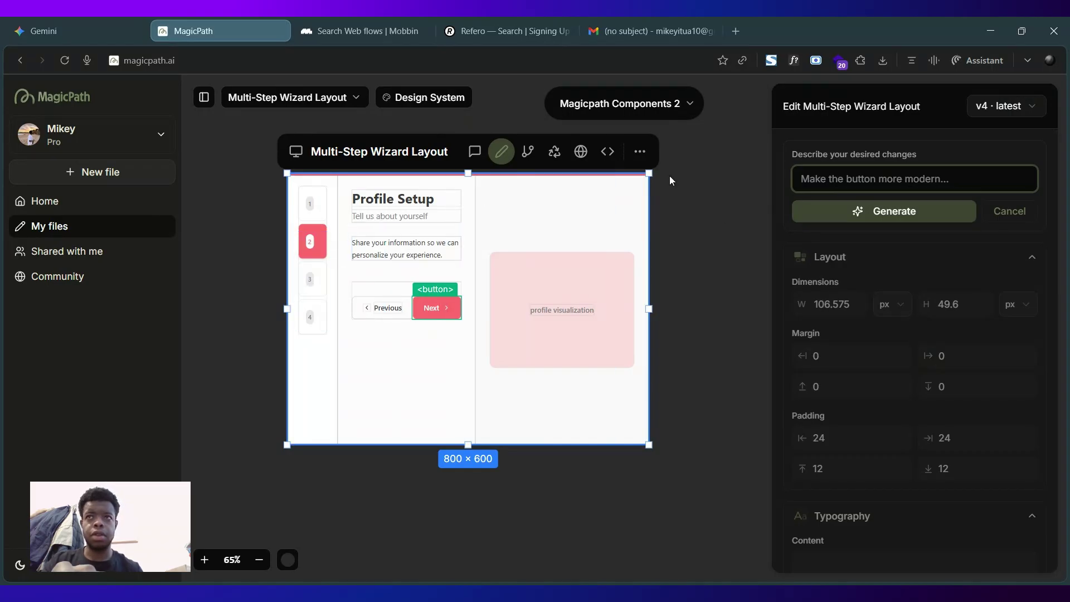
pyautogui.click(1010, 211)
pyautogui.click(735, 199)
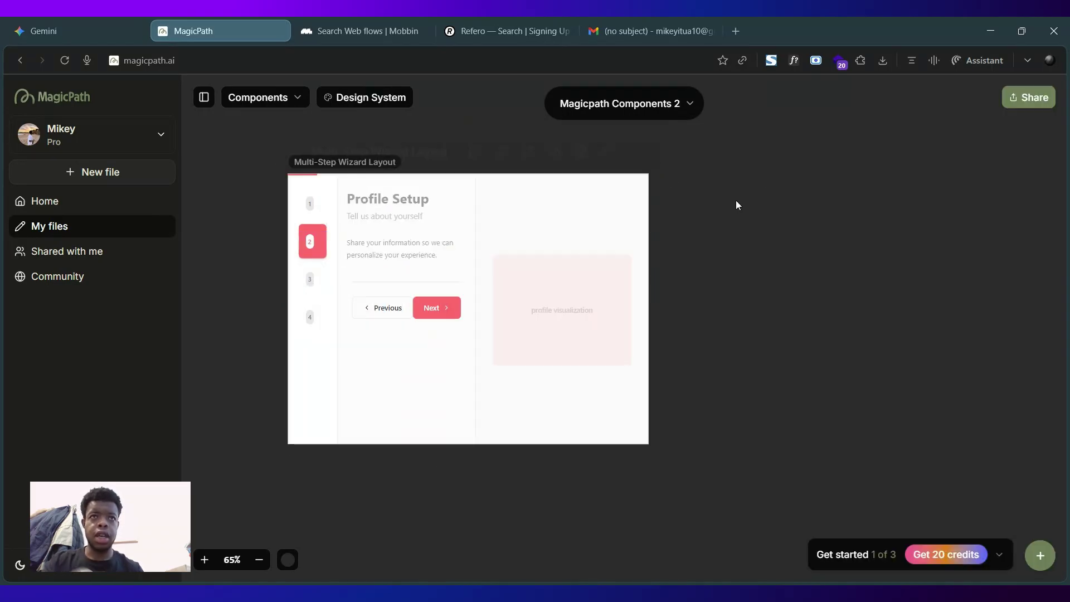
# Change the "Profile Setup" heading's font family to Helvetica and save the edit
pyautogui.click(374, 212)
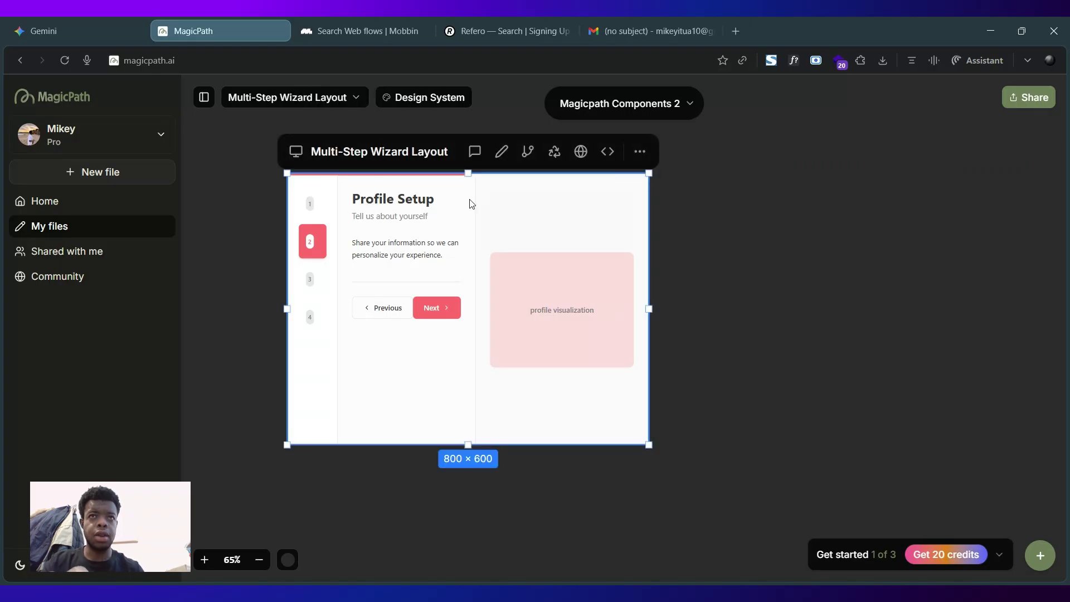
pyautogui.click(500, 159)
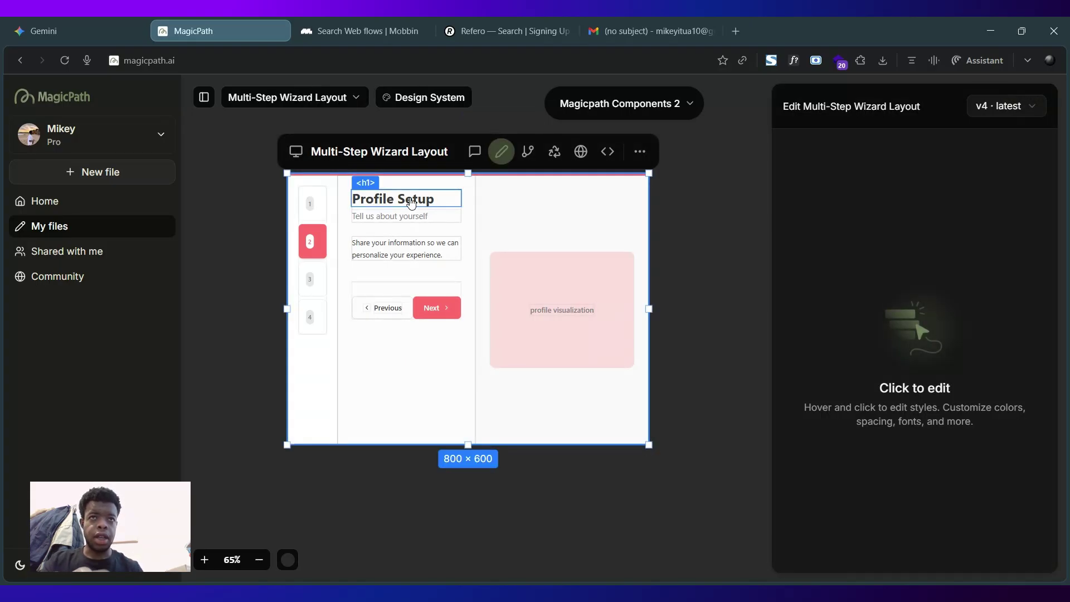
pyautogui.click(397, 199)
pyautogui.scroll(-4, 966, 443)
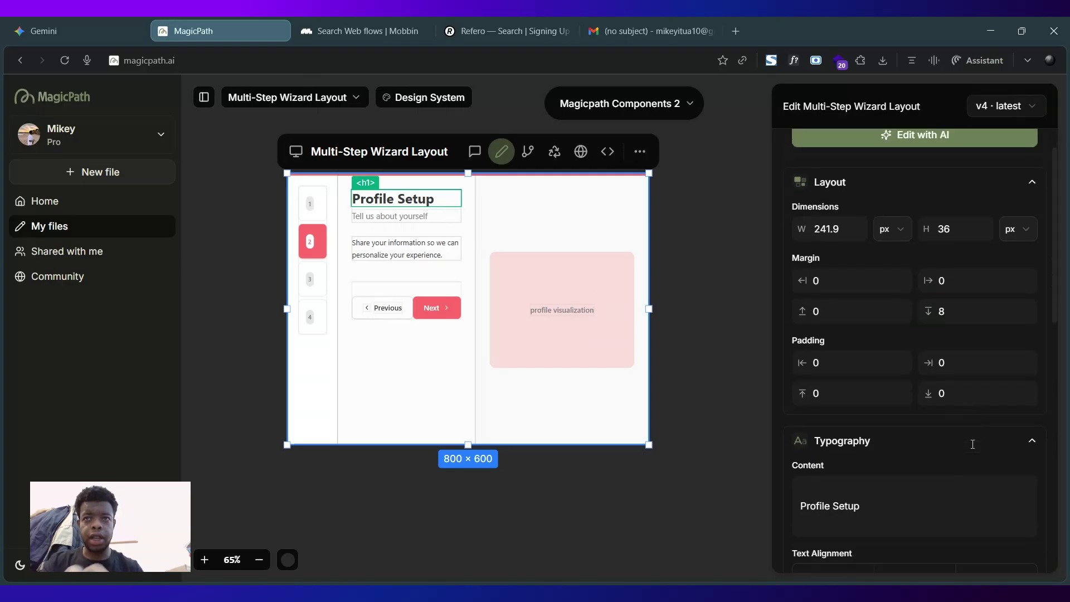
pyautogui.click(891, 468)
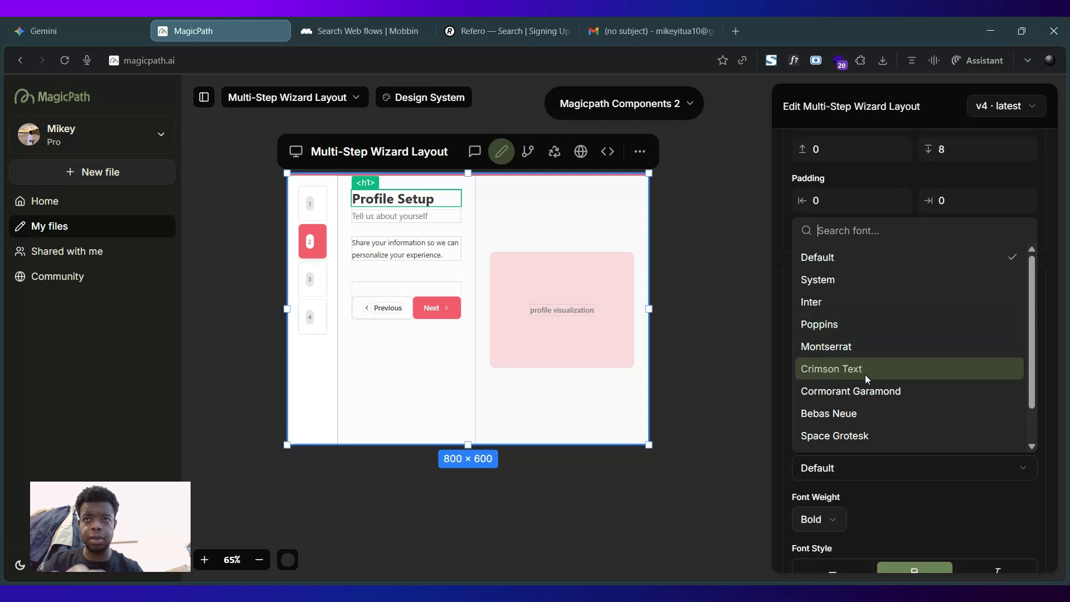
pyautogui.scroll(-1, 865, 374)
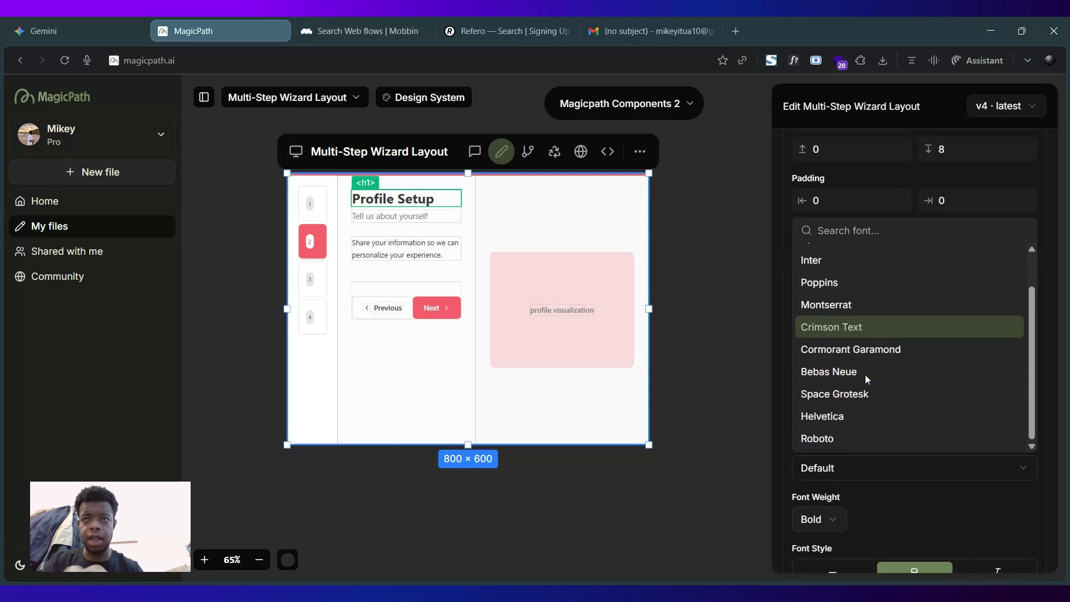
pyautogui.click(861, 422)
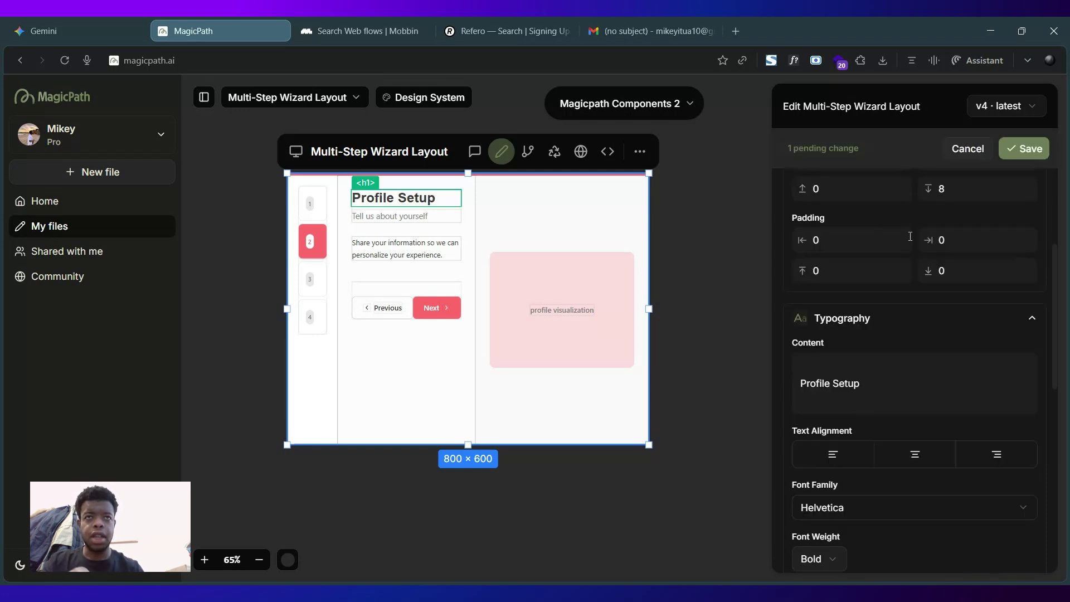
pyautogui.click(1013, 151)
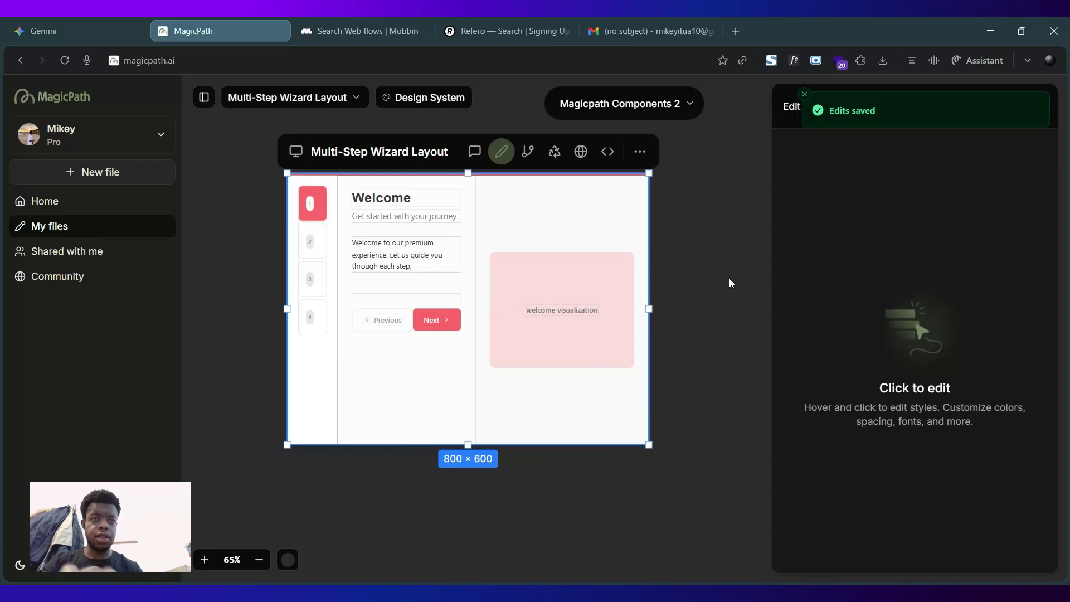
# Go through wizard steps 2, 3 and 4 and back to 1 to check the heading font
pyautogui.click(668, 235)
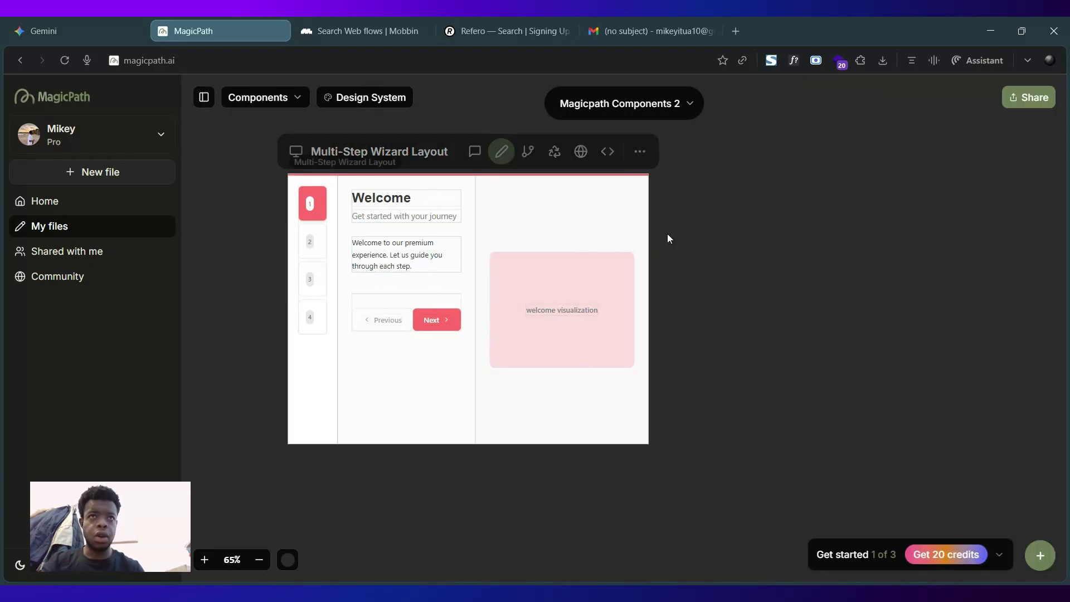
pyautogui.click(307, 249)
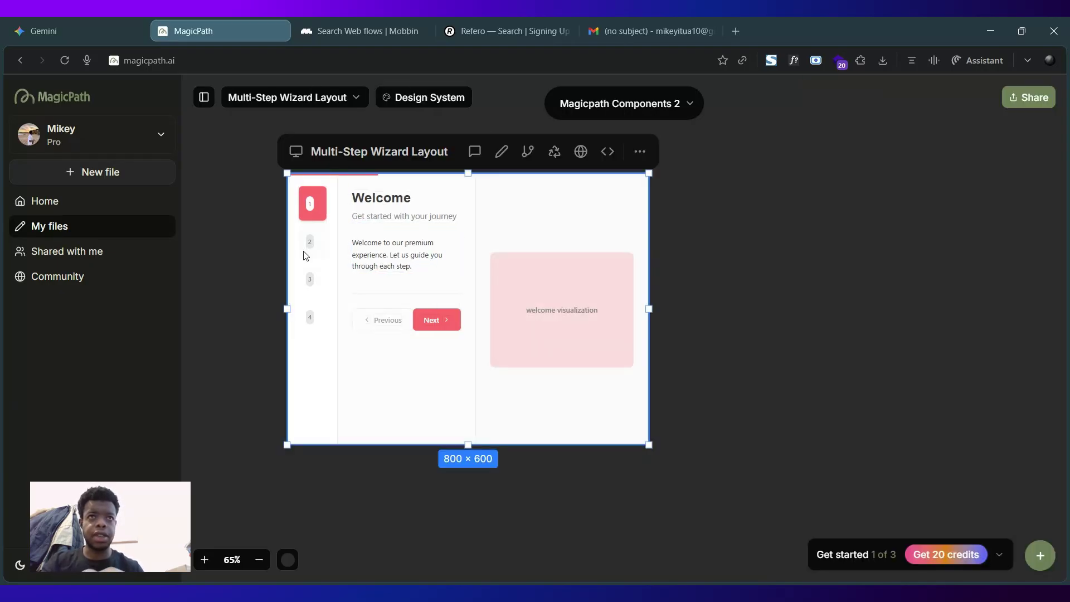
pyautogui.click(310, 284)
pyautogui.click(313, 318)
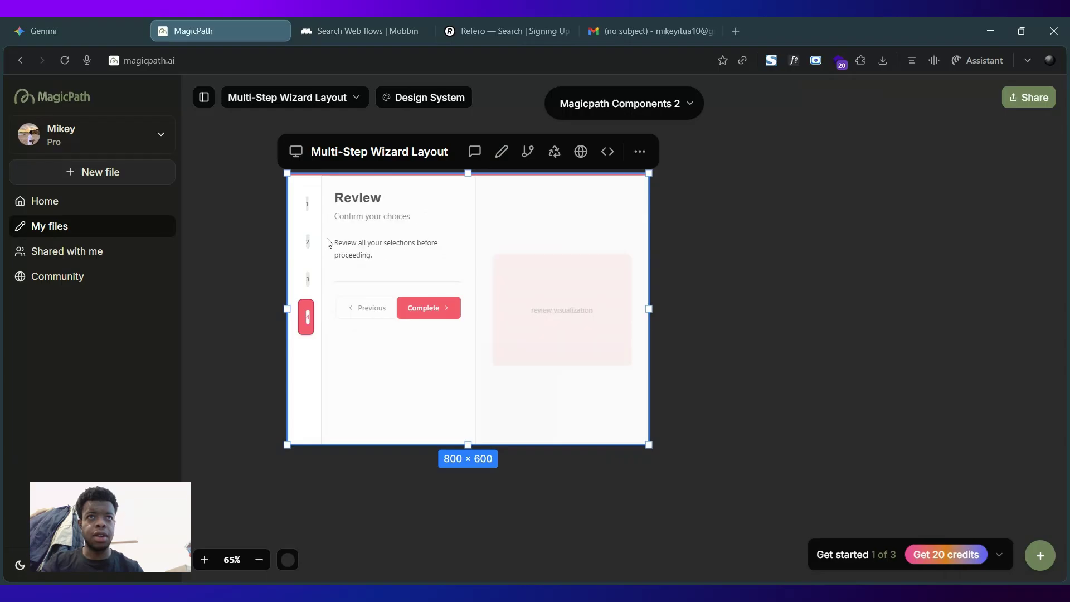
pyautogui.click(307, 204)
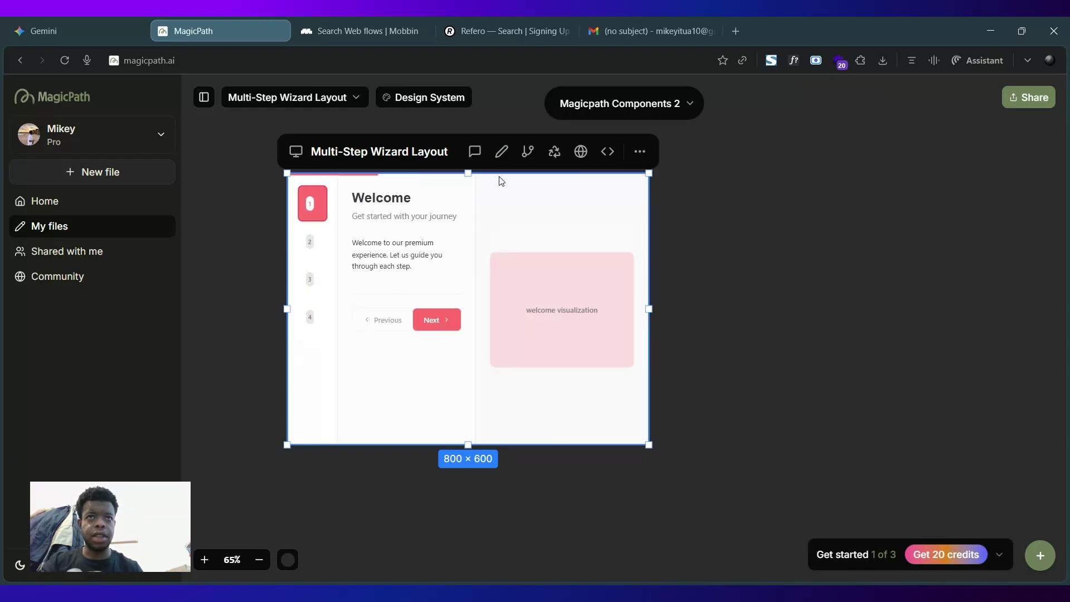
# Set the font family of the "Get started with your journey" subtitle on the Welcome screen to Helvetica
pyautogui.click(501, 152)
pyautogui.click(395, 216)
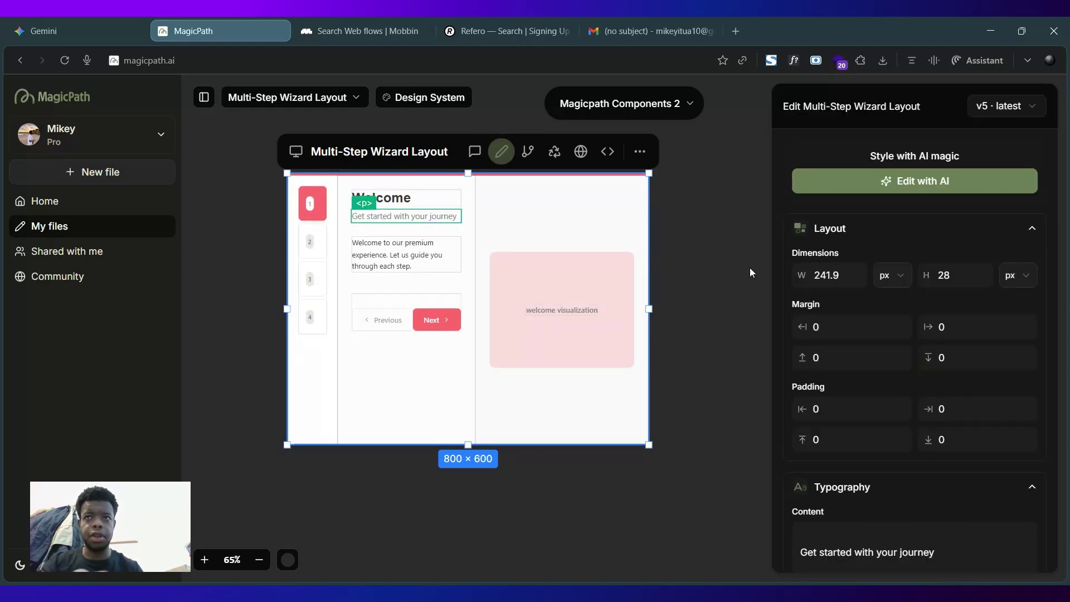
pyautogui.scroll(-5, 941, 474)
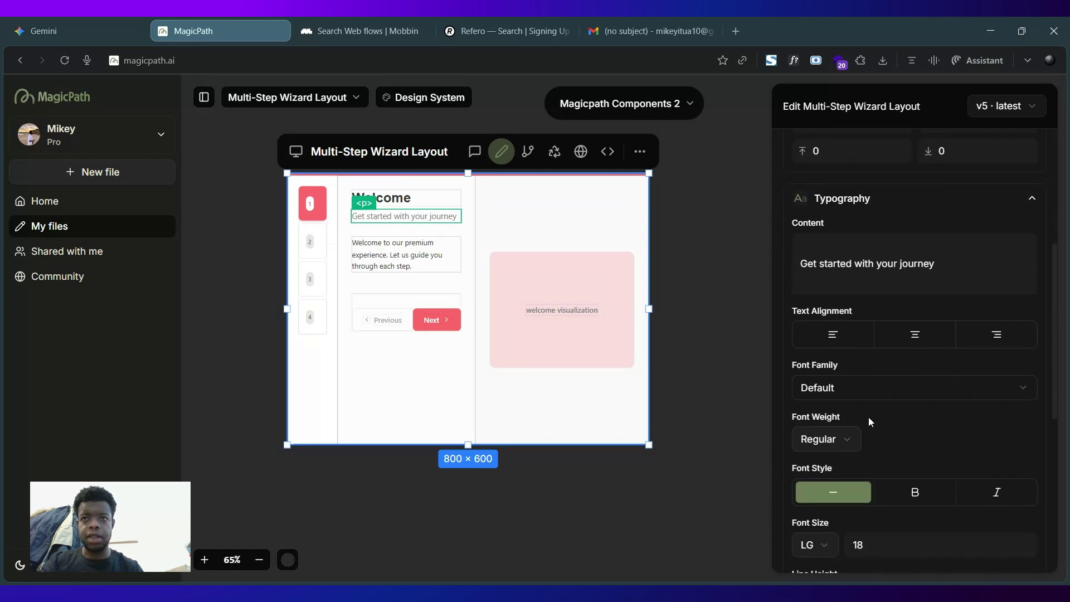
pyautogui.click(851, 390)
pyautogui.scroll(-2, 855, 356)
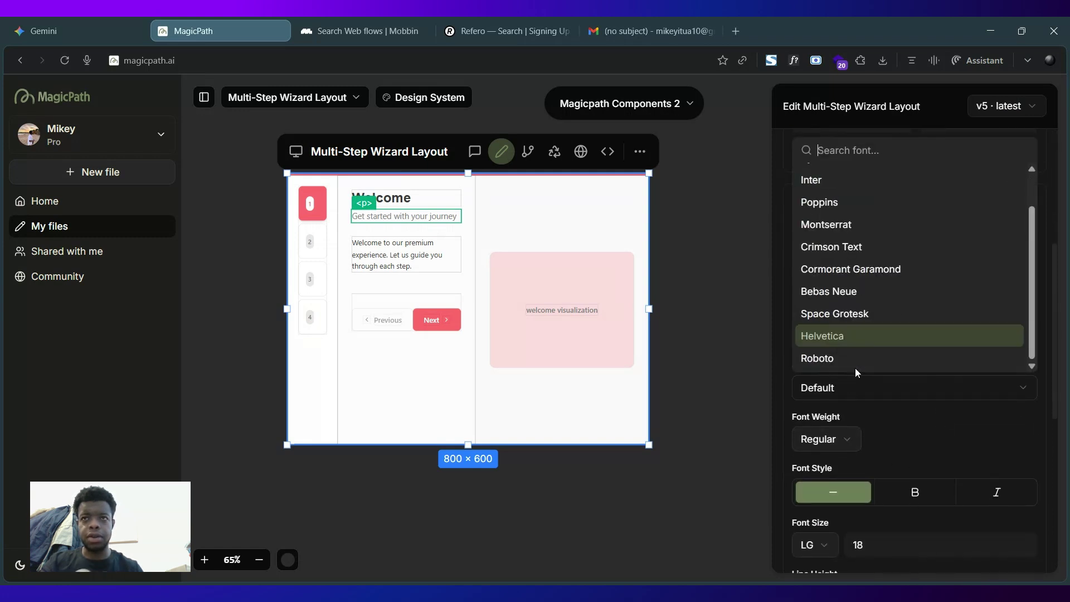
pyautogui.click(847, 335)
# Set the Welcome screen's body paragraph to the Helvetica font family and save the pending edits
pyautogui.click(452, 254)
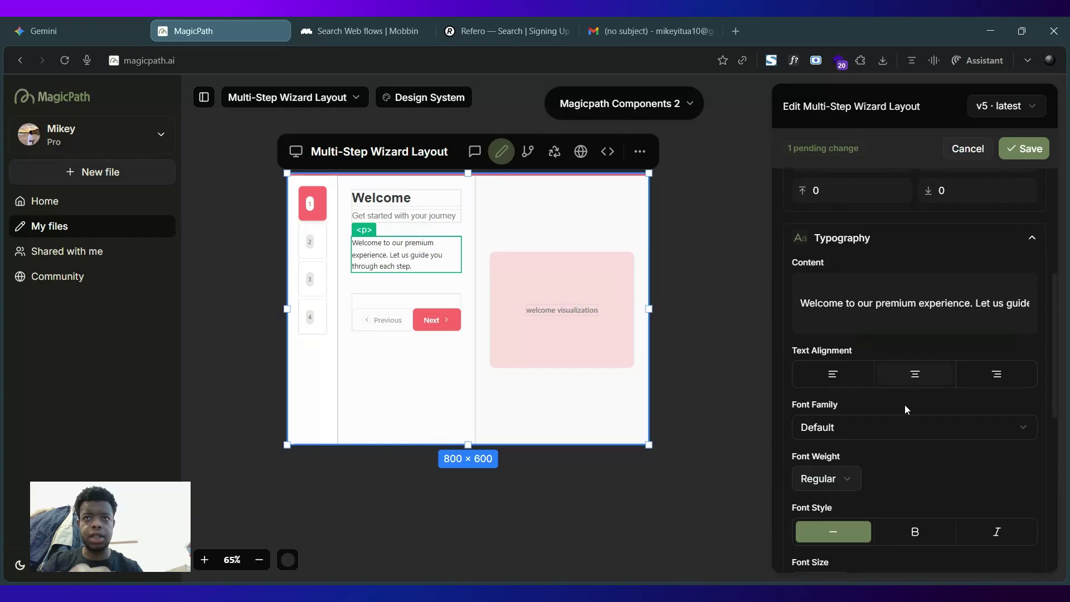
pyautogui.scroll(-7, 939, 450)
pyautogui.scroll(7, 863, 315)
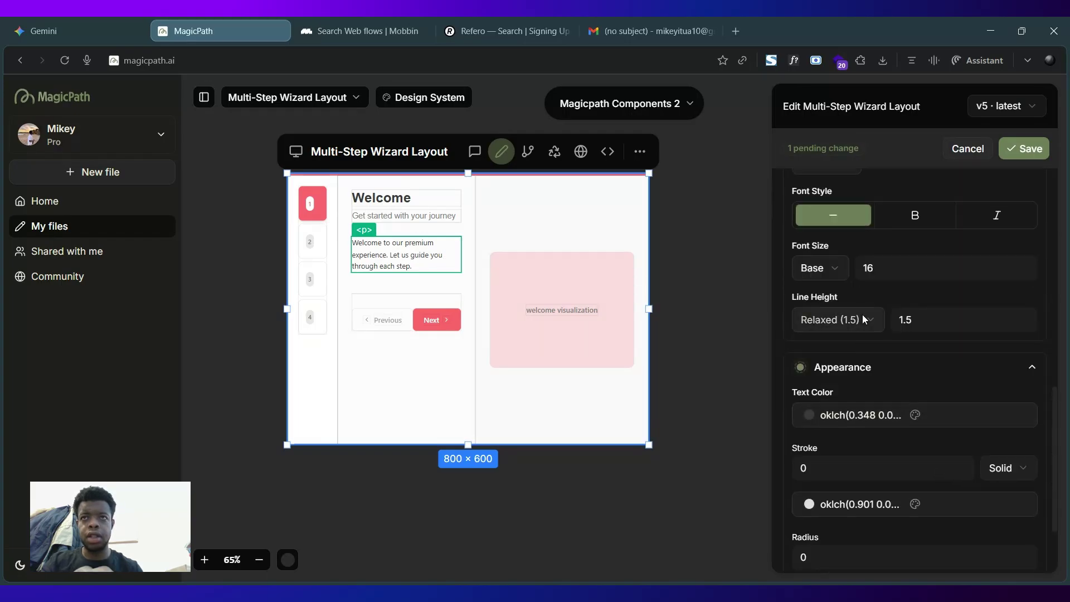
pyautogui.click(854, 391)
pyautogui.scroll(-2, 854, 357)
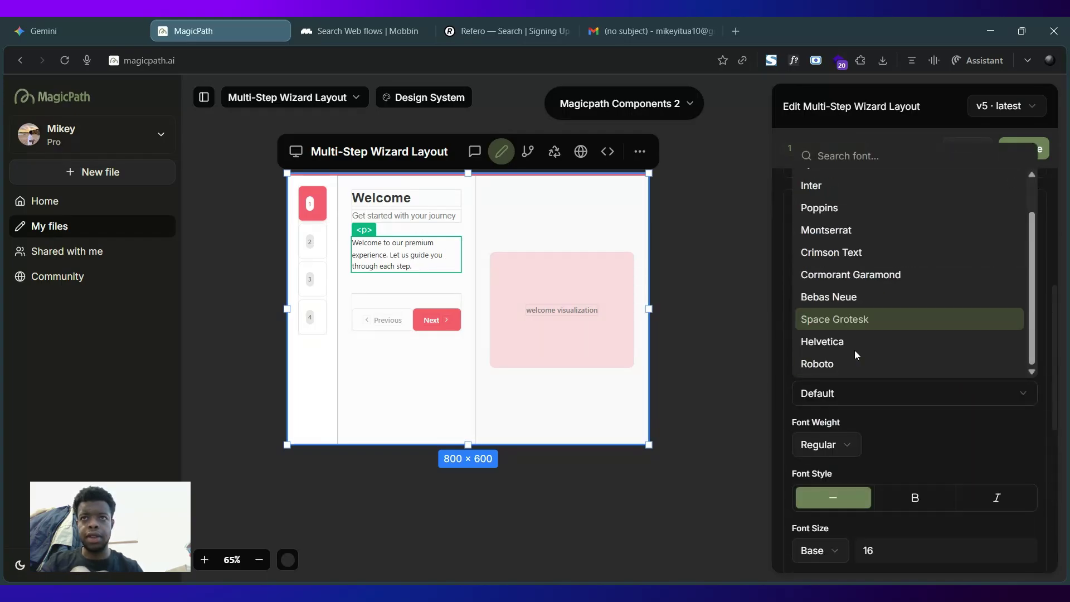
pyautogui.click(846, 340)
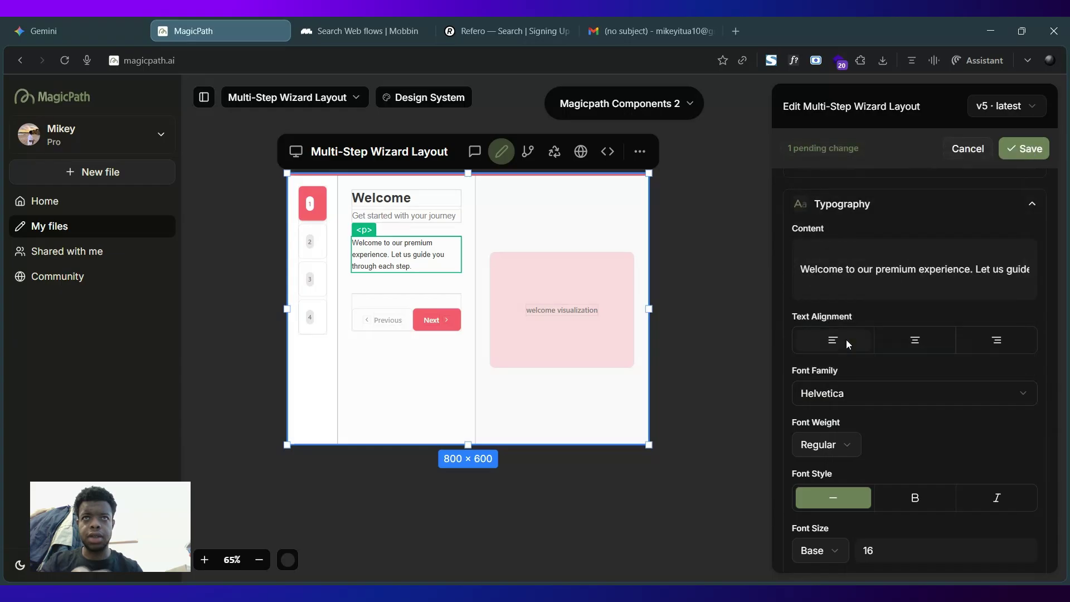
pyautogui.click(1008, 142)
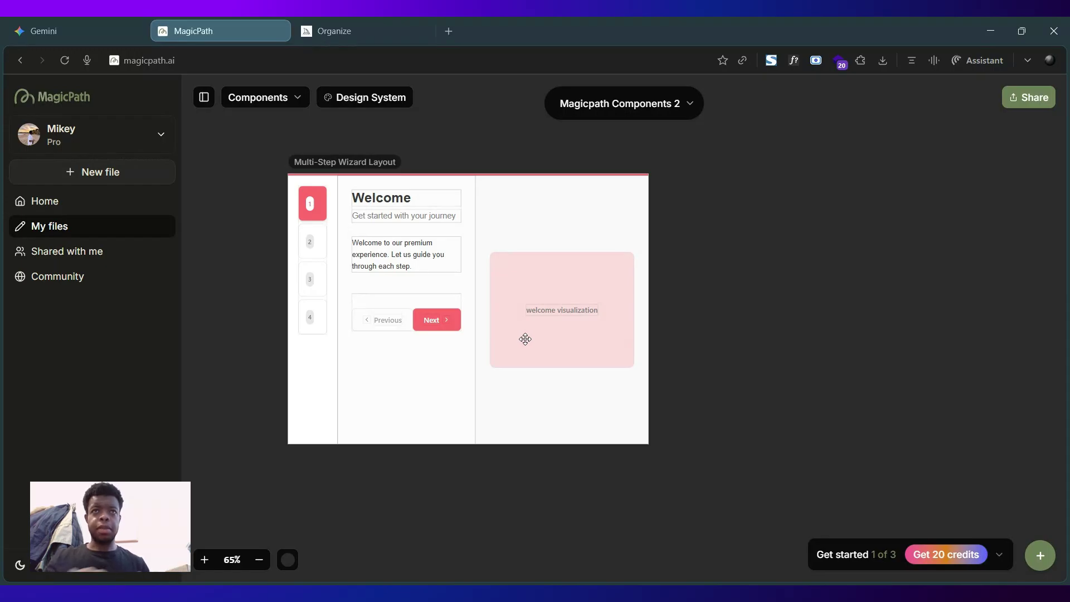
# Switch to Midjourney and copy the URL of the image showing a hand in front of a glowing sphere
pyautogui.click(350, 26)
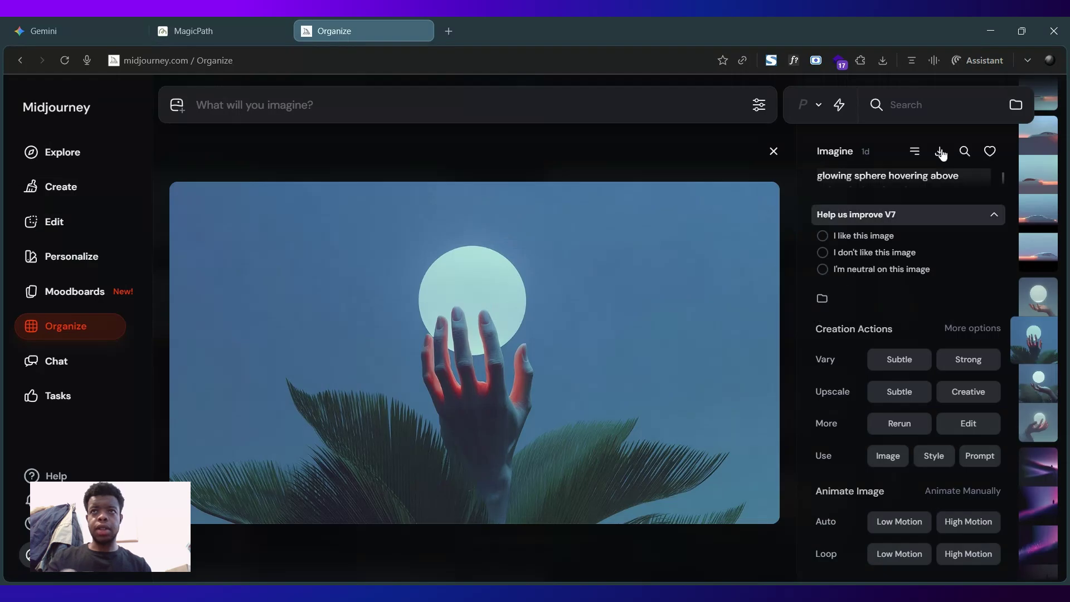
pyautogui.rightClick(501, 419)
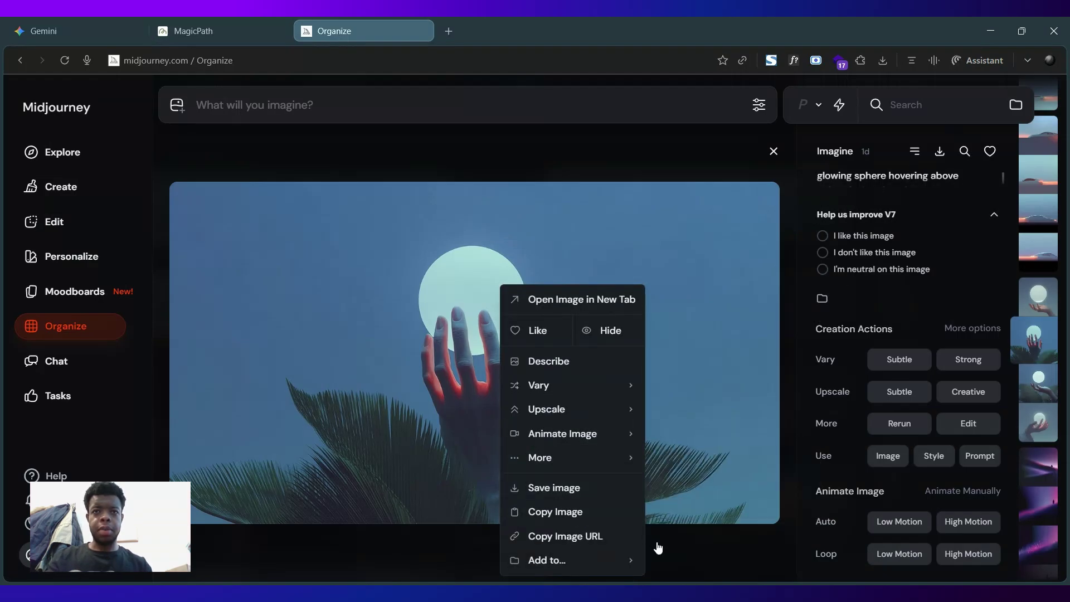
pyautogui.click(616, 540)
pyautogui.rightClick(582, 469)
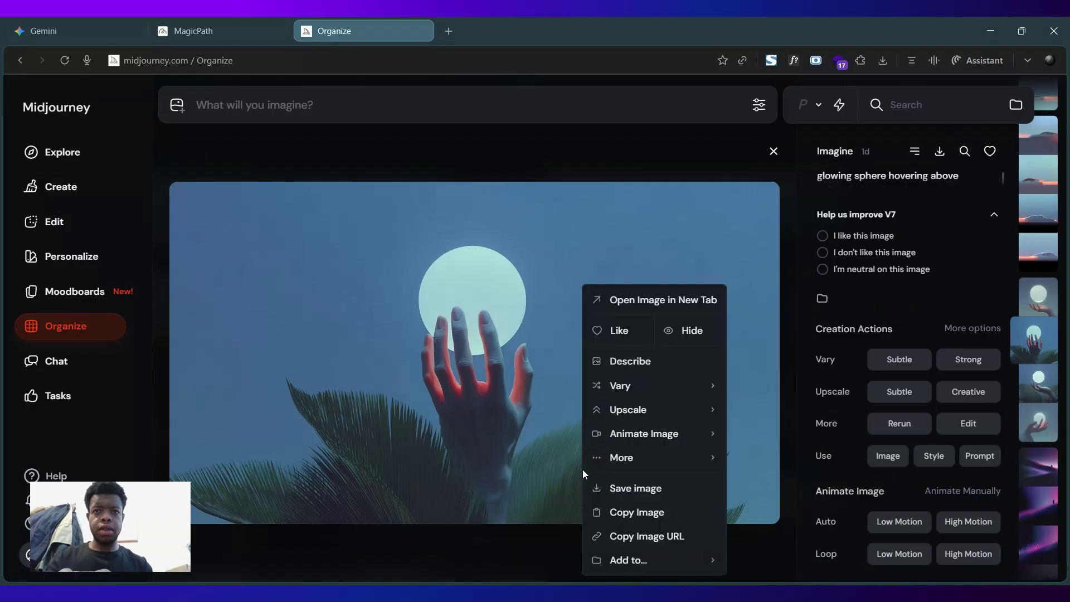
pyautogui.click(638, 536)
# Switch back to MagicPath and start an AI edit on the Welcome screen's pink "welcome visualization" placeholder div
pyautogui.click(208, 31)
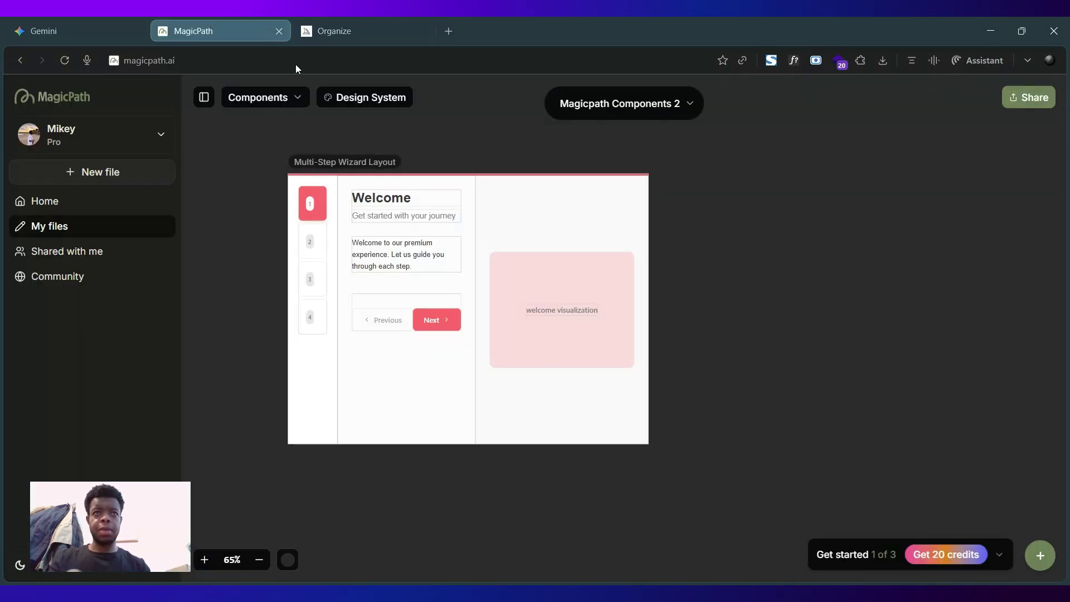
pyautogui.click(527, 231)
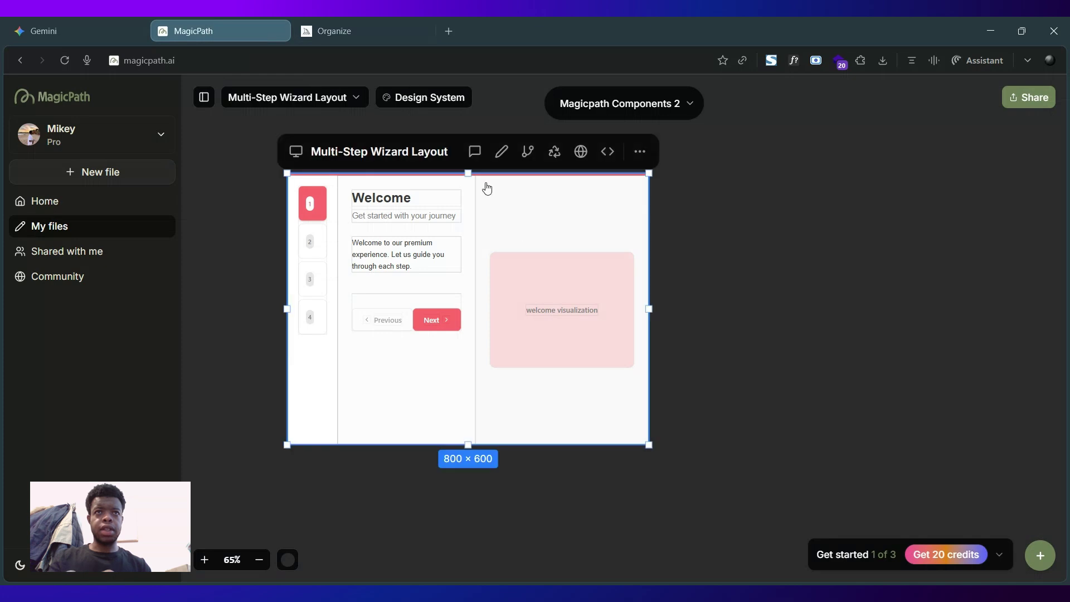
pyautogui.click(501, 151)
pyautogui.click(518, 269)
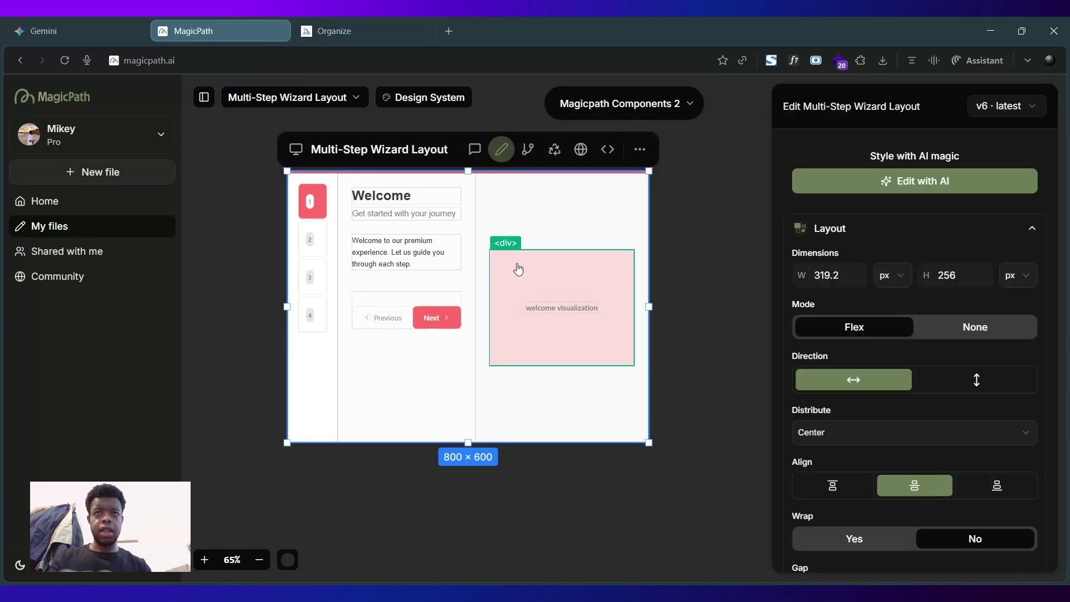
pyautogui.click(898, 224)
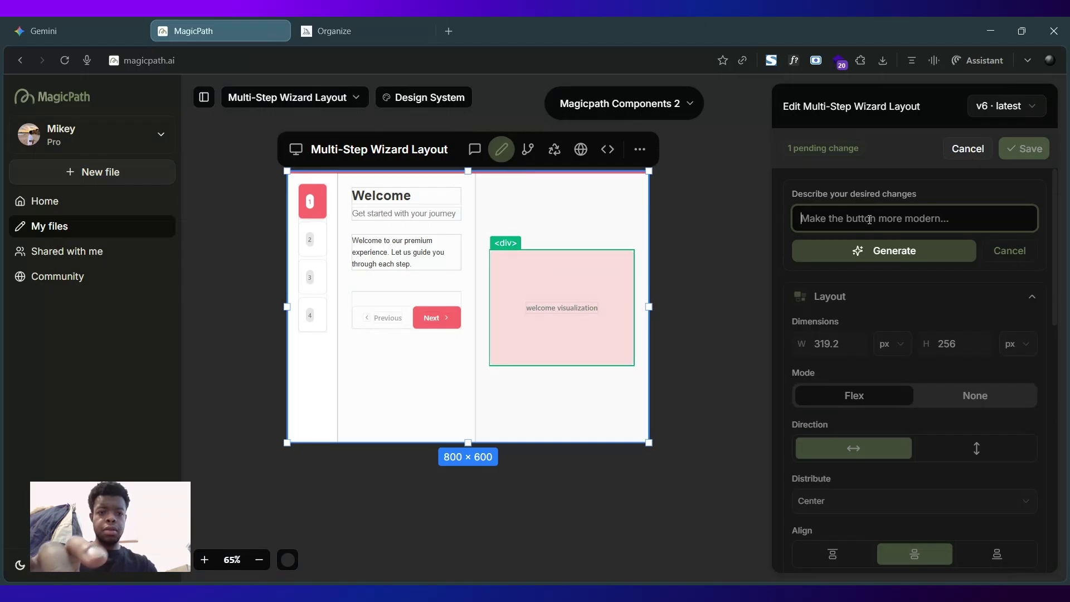
# Generate the edit from the prompt "put this midjourney image in this div instead of the placeholder:" followed by the copied image URL
pyautogui.write('put this')
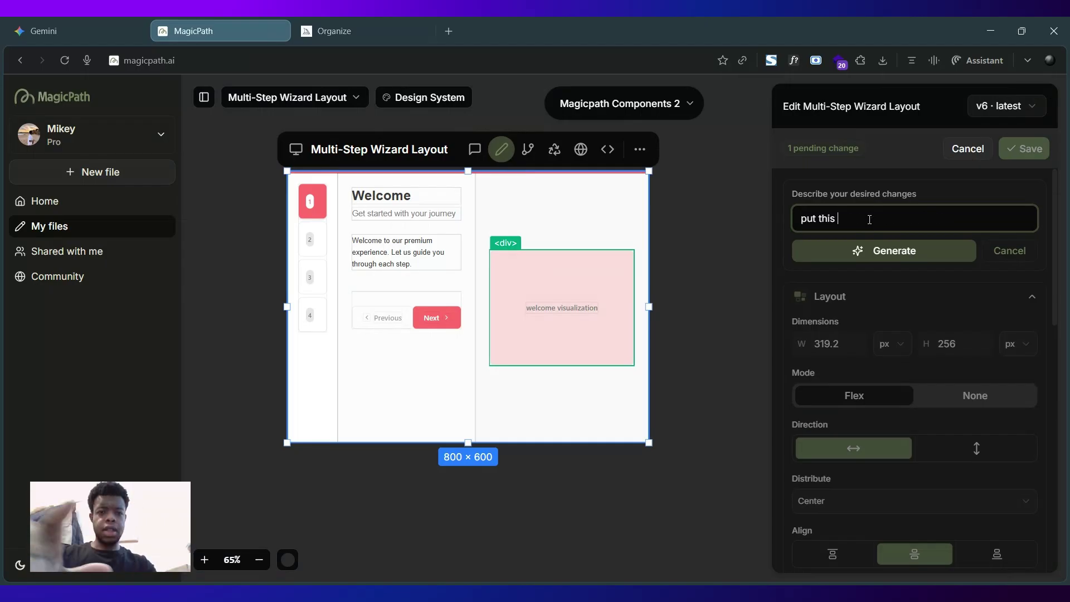
pyautogui.write(' mi')
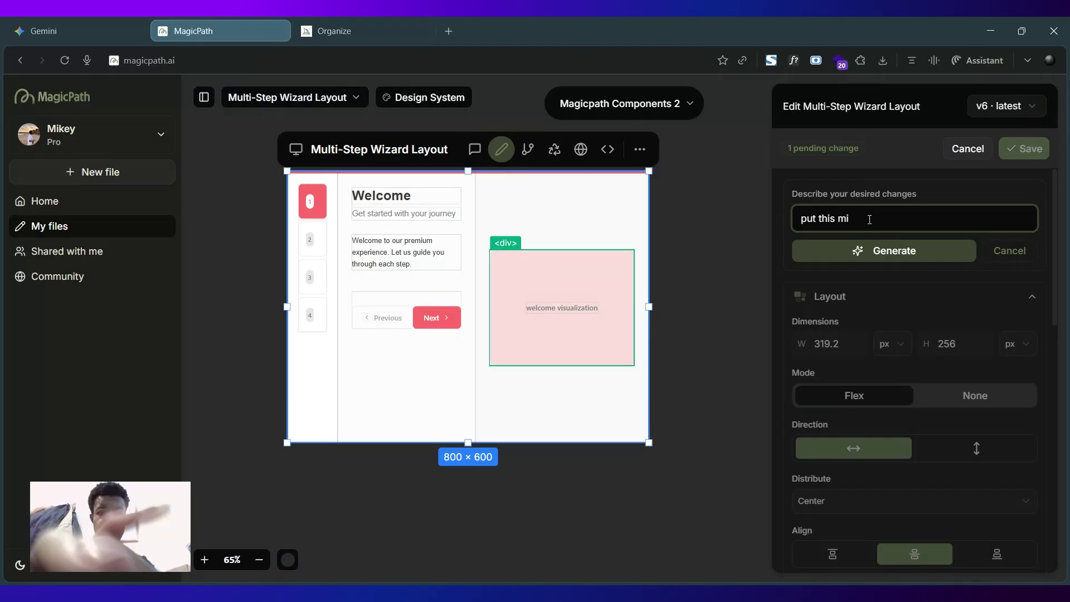
pyautogui.write('djourney ')
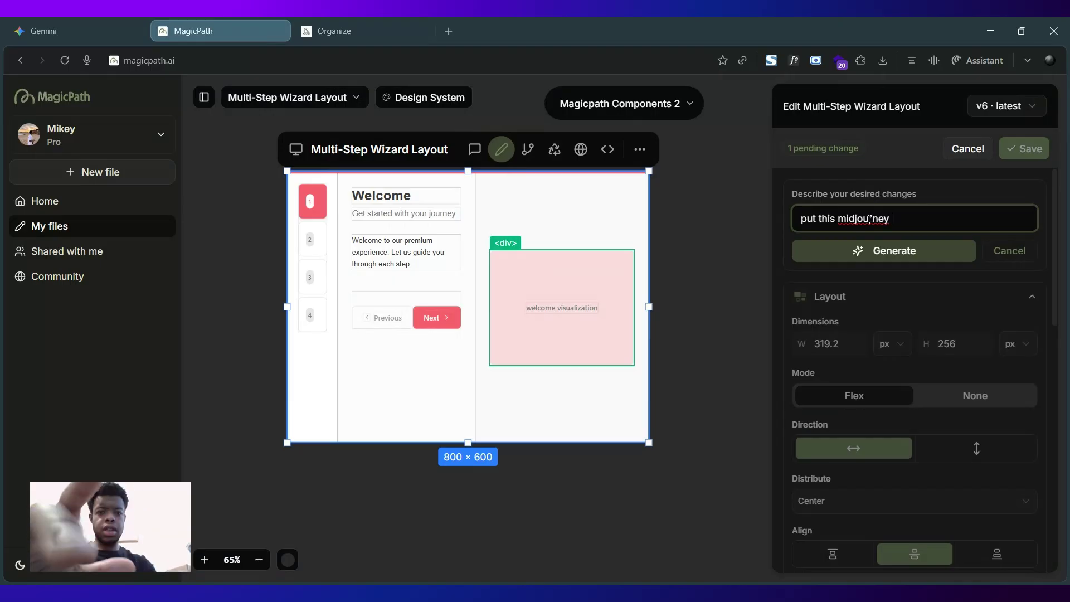
pyautogui.write('image i')
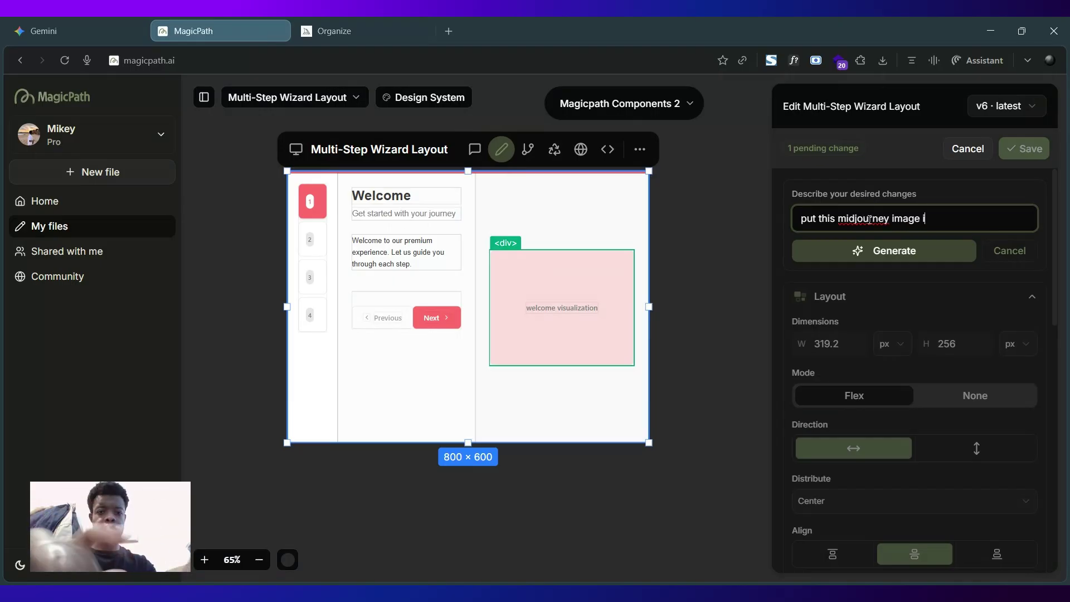
pyautogui.write('n this div ')
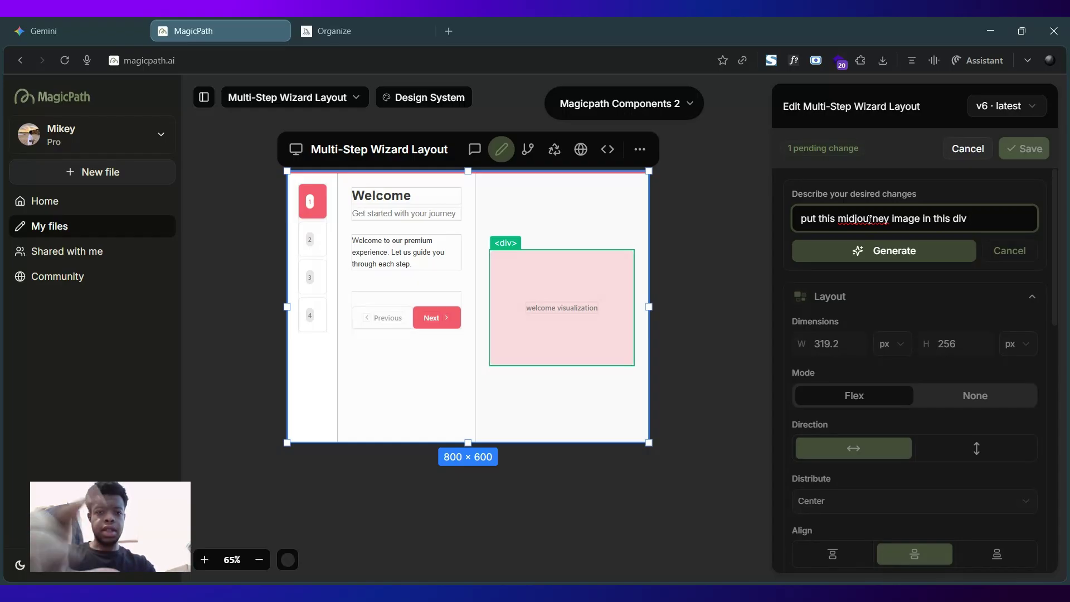
pyautogui.write('inst')
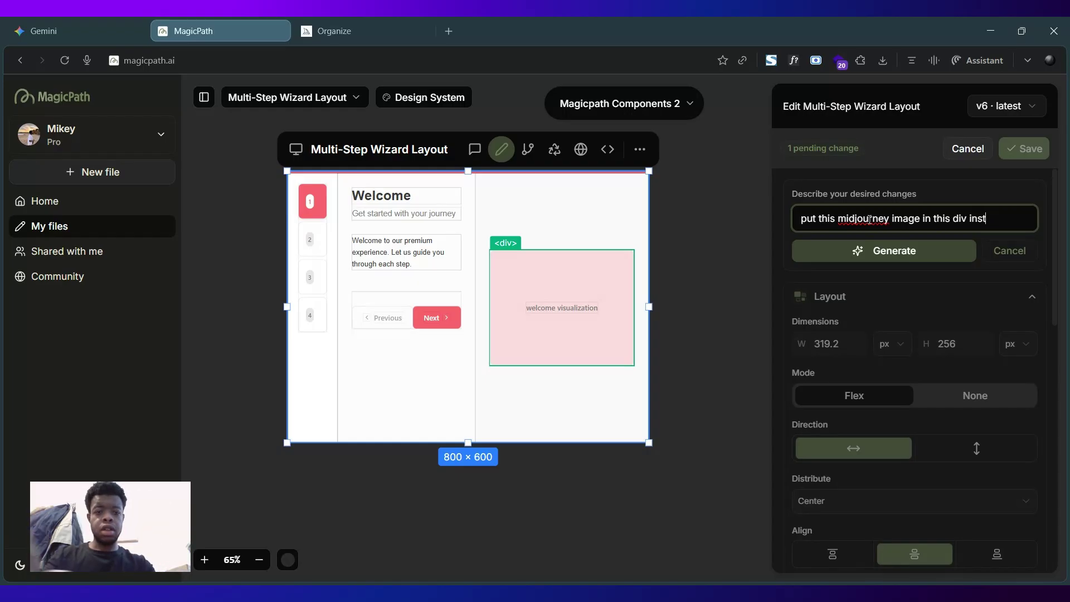
pyautogui.write('aeead of the ')
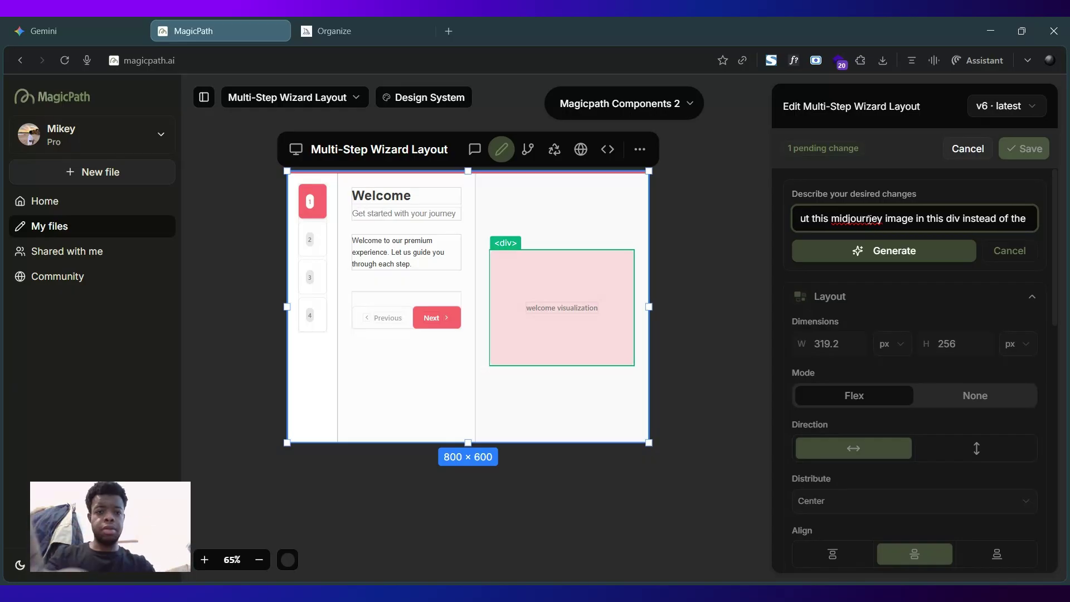
pyautogui.write('p')
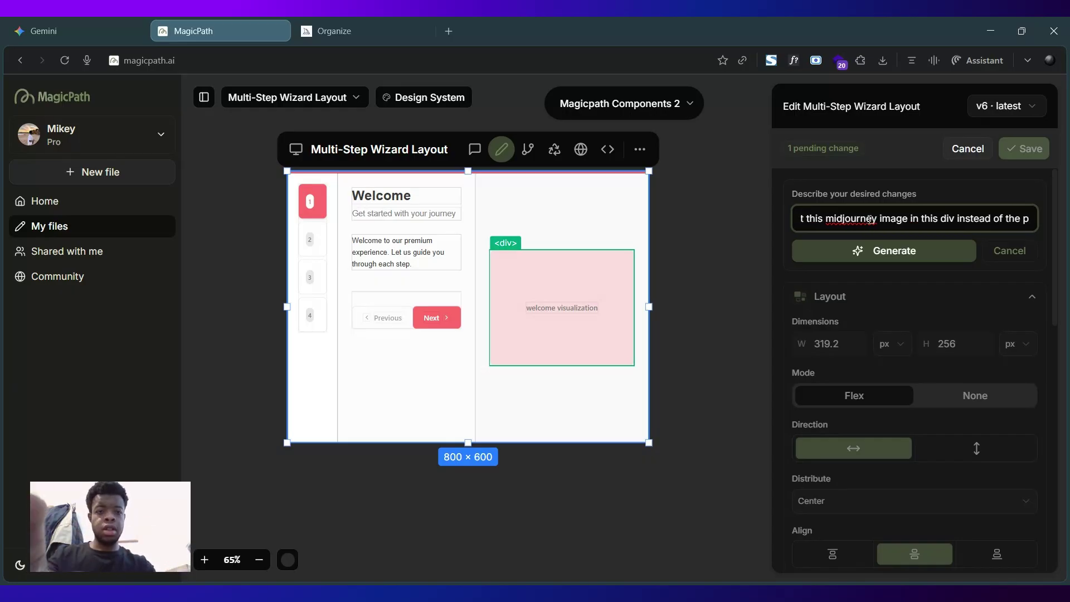
pyautogui.write('lache')
pyautogui.press('BackSpace')
pyautogui.press('BackSpace')
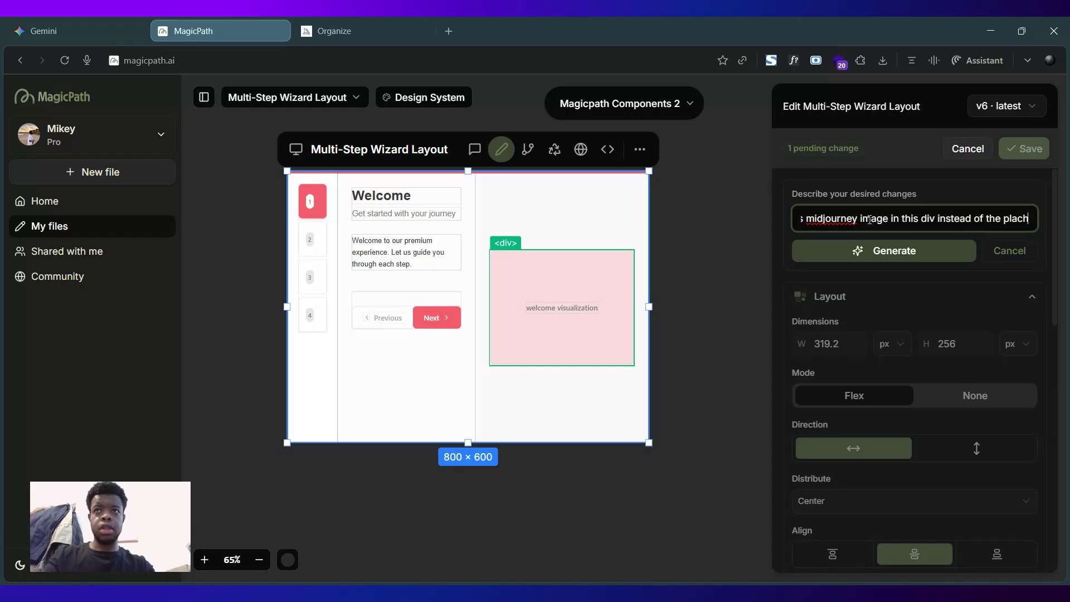
pyautogui.write('eholder:')
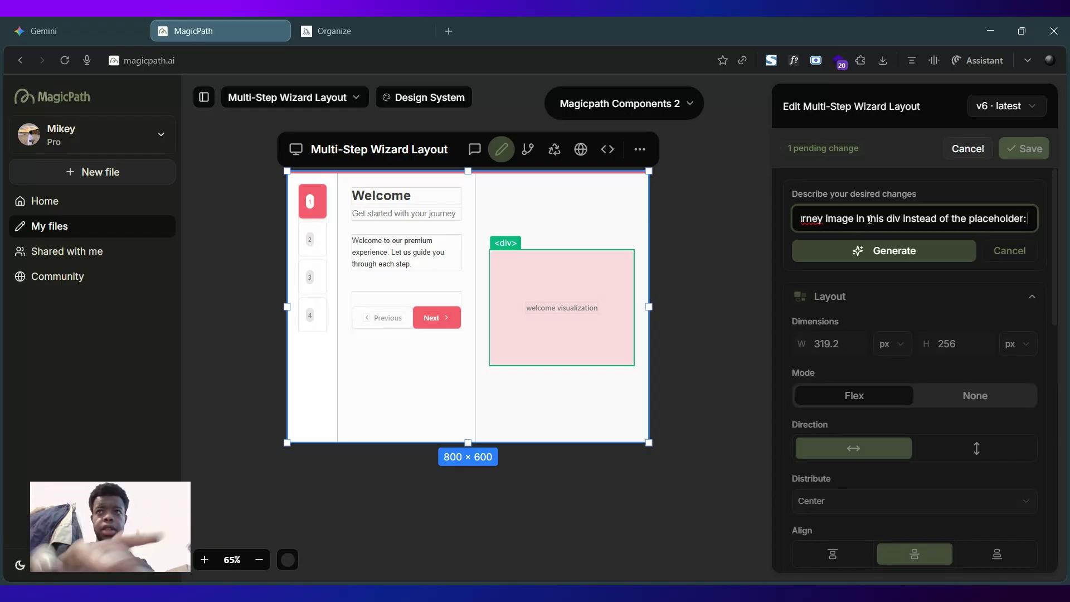
pyautogui.hotkey('ctrl', 'v')
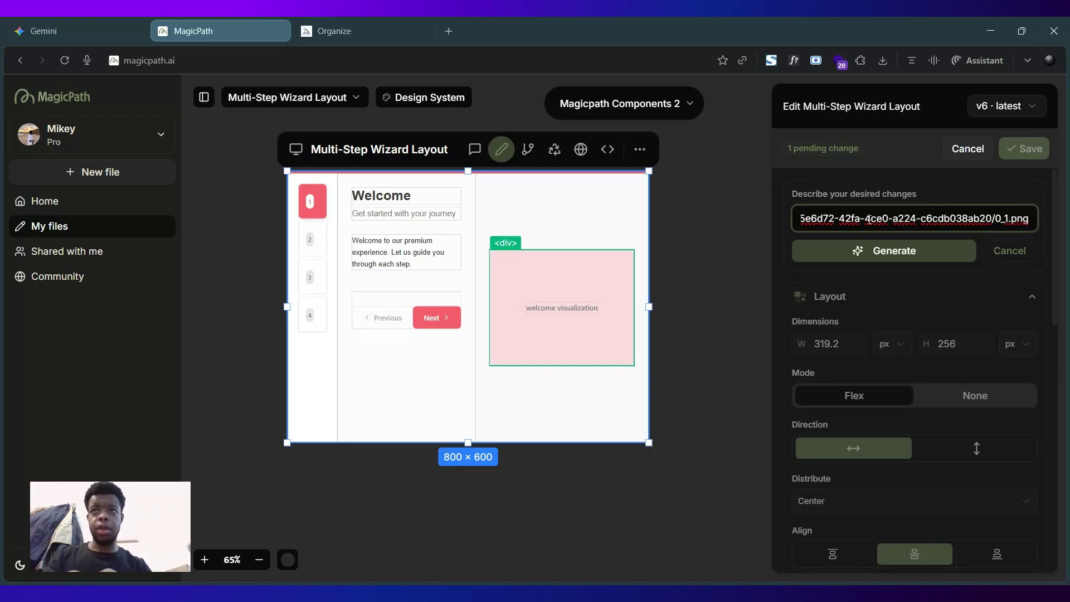
pyautogui.click(919, 251)
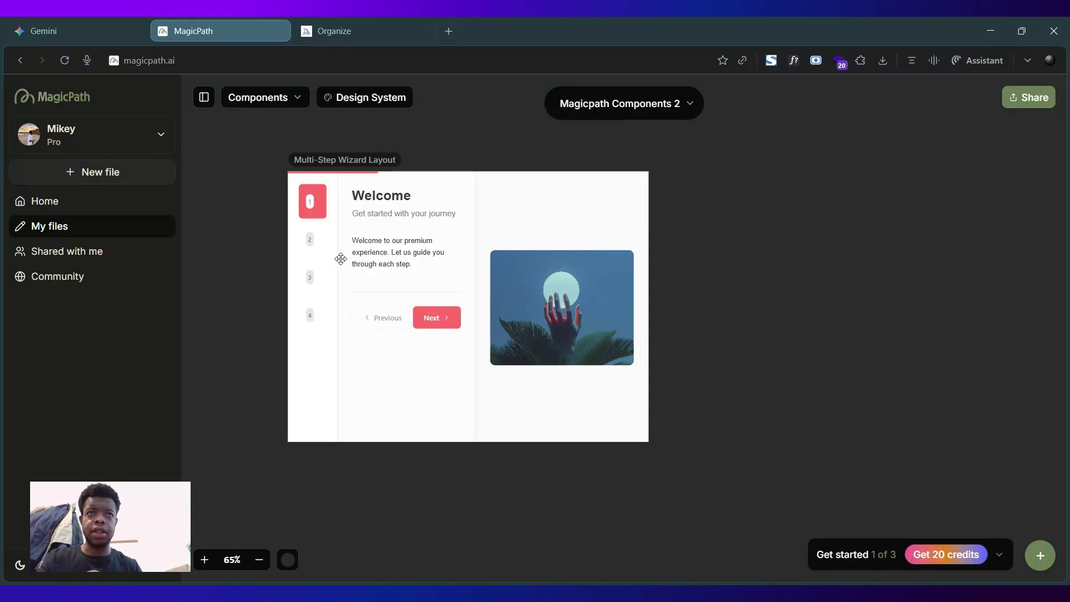
# Go through wizard steps 2, 3 and 4 and back to 1 to check the image on each screen
pyautogui.click(482, 263)
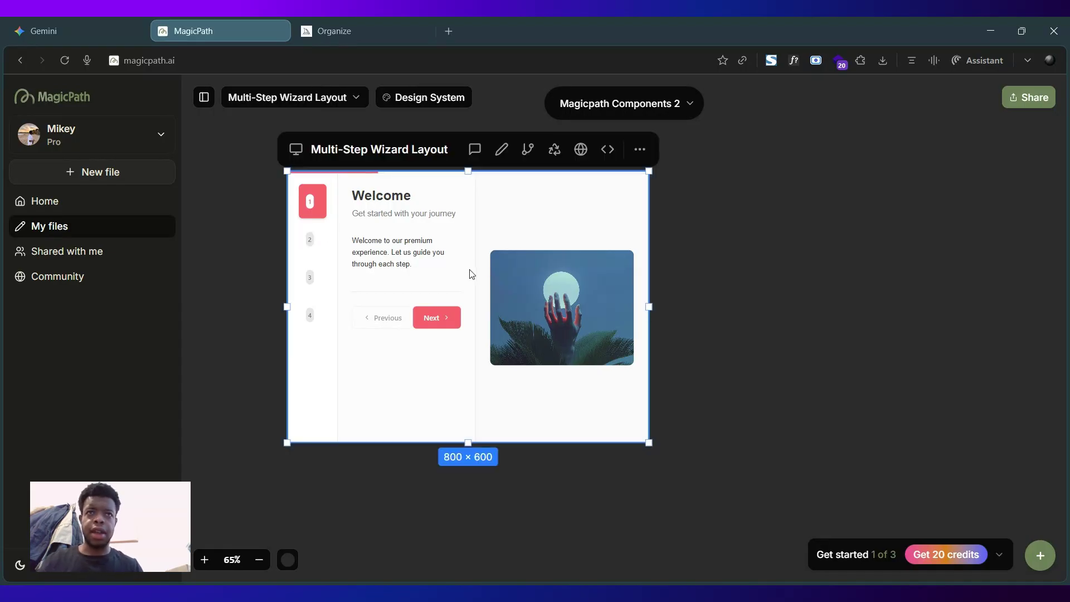
pyautogui.click(310, 239)
pyautogui.click(319, 277)
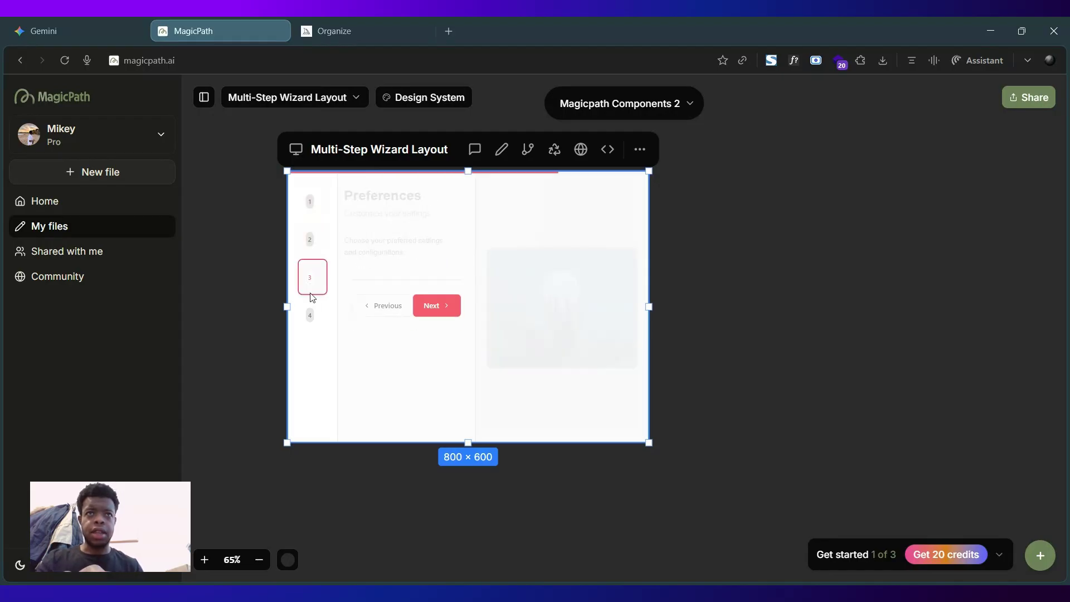
pyautogui.click(307, 311)
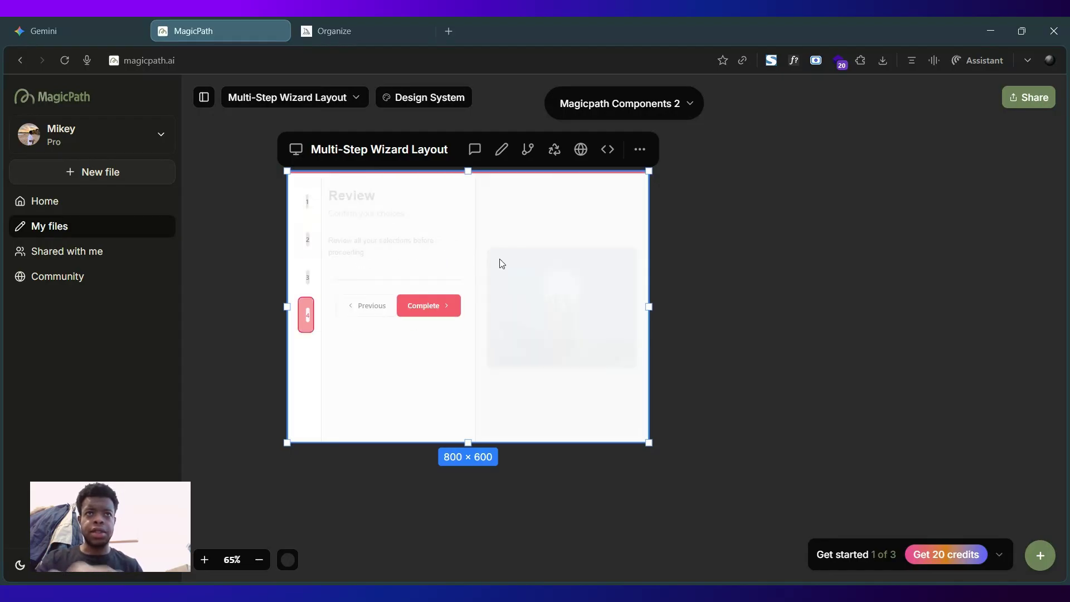
pyautogui.click(309, 201)
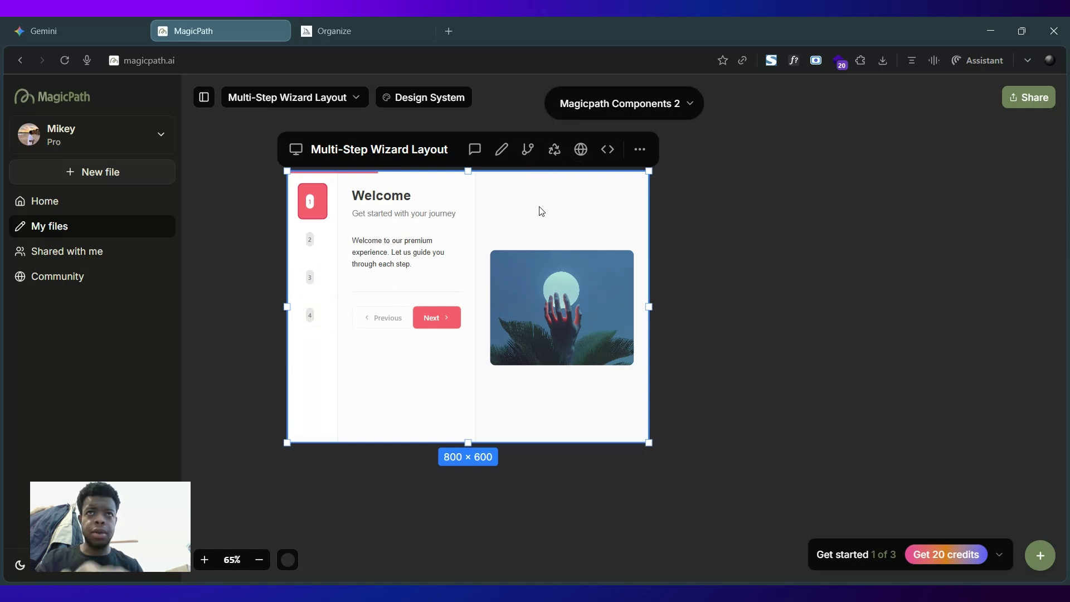
# Generate variants of the Multi-Step Wizard Layout with the prompt "make this design dark mode"
pyautogui.click(555, 152)
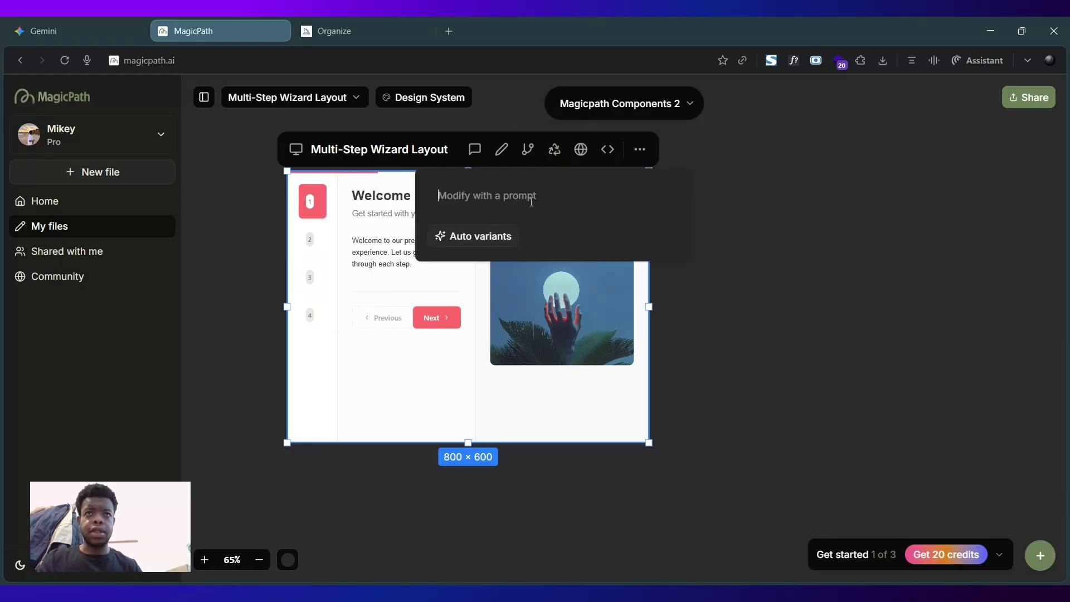
pyautogui.write('make this ')
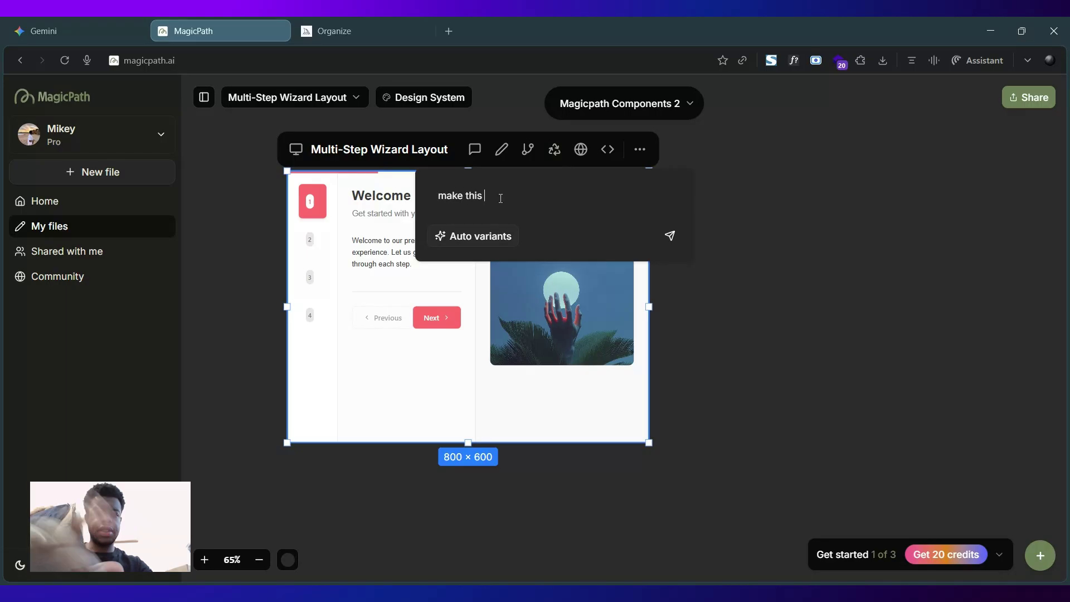
pyautogui.write('design da')
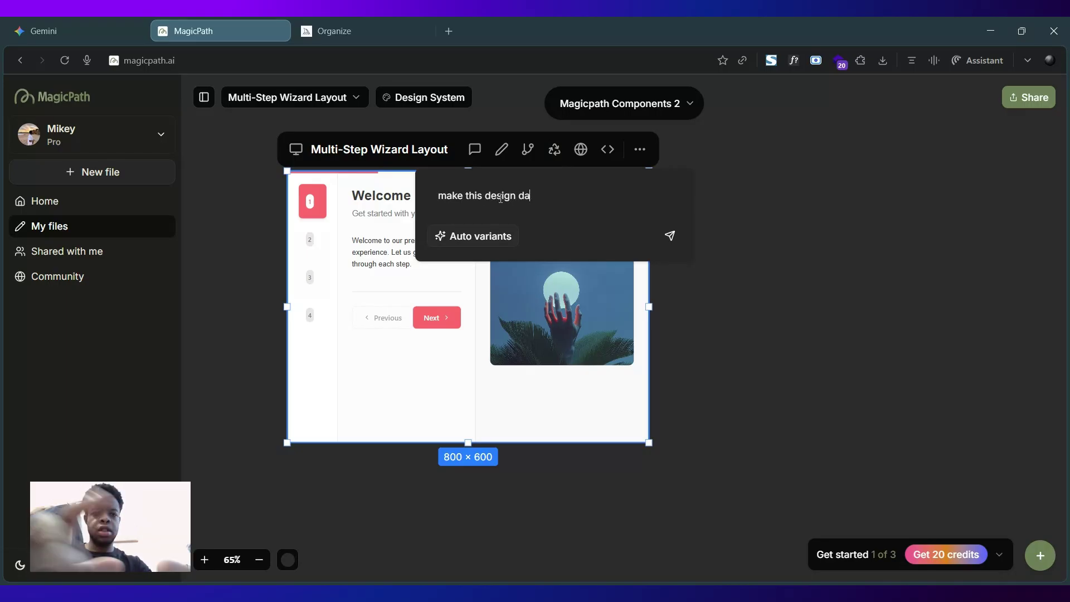
pyautogui.write('rk mode')
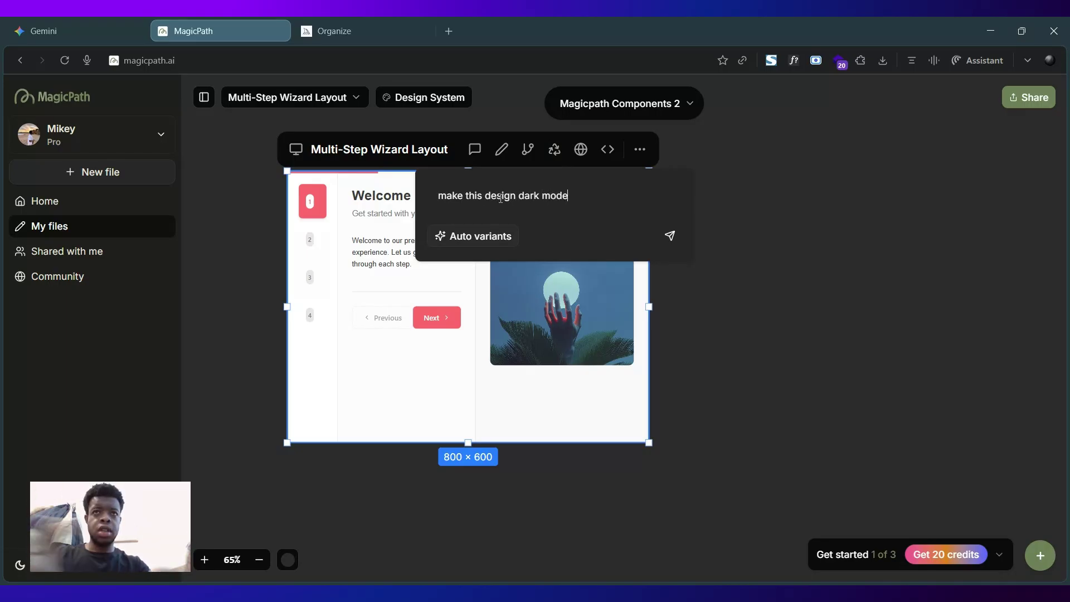
pyautogui.press('Return')
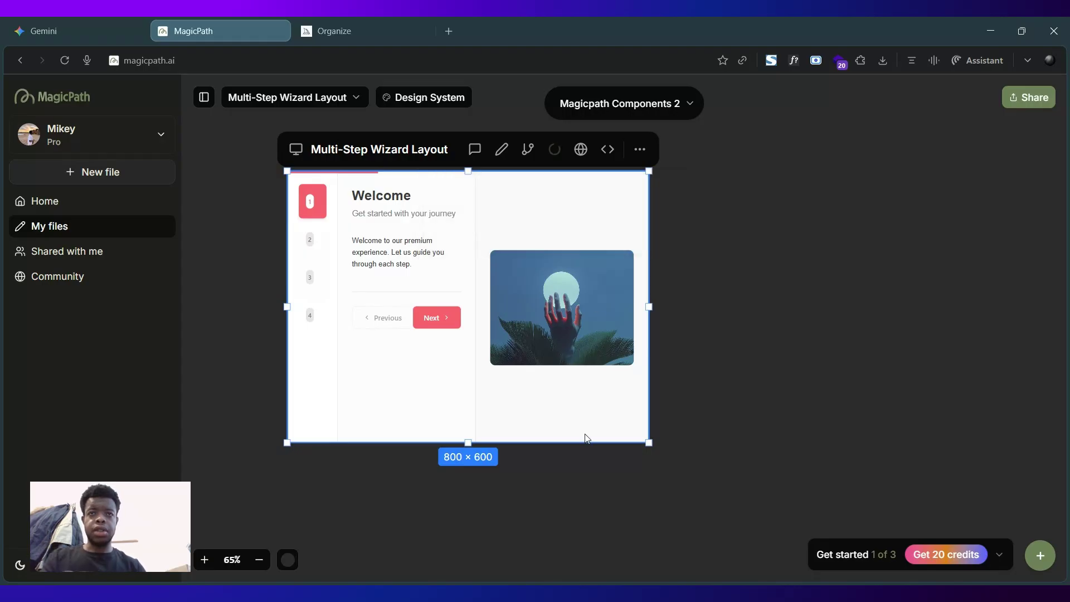
# Compare the three dark mode variants with the original wizard on the canvas and clear the selection
pyautogui.scroll(-5, 817, 381)
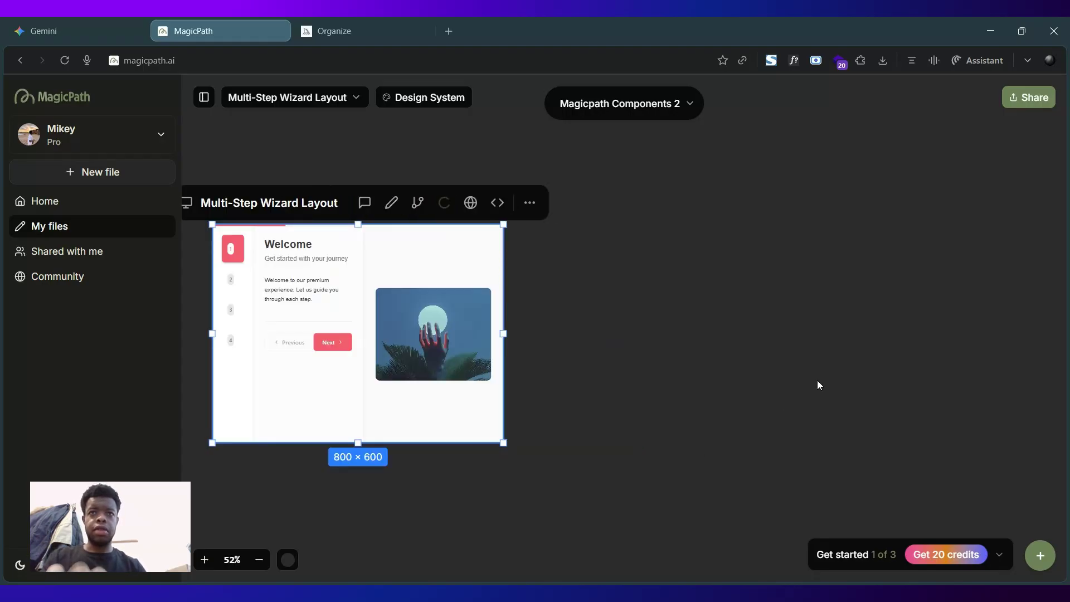
pyautogui.hscroll(5, 817, 382)
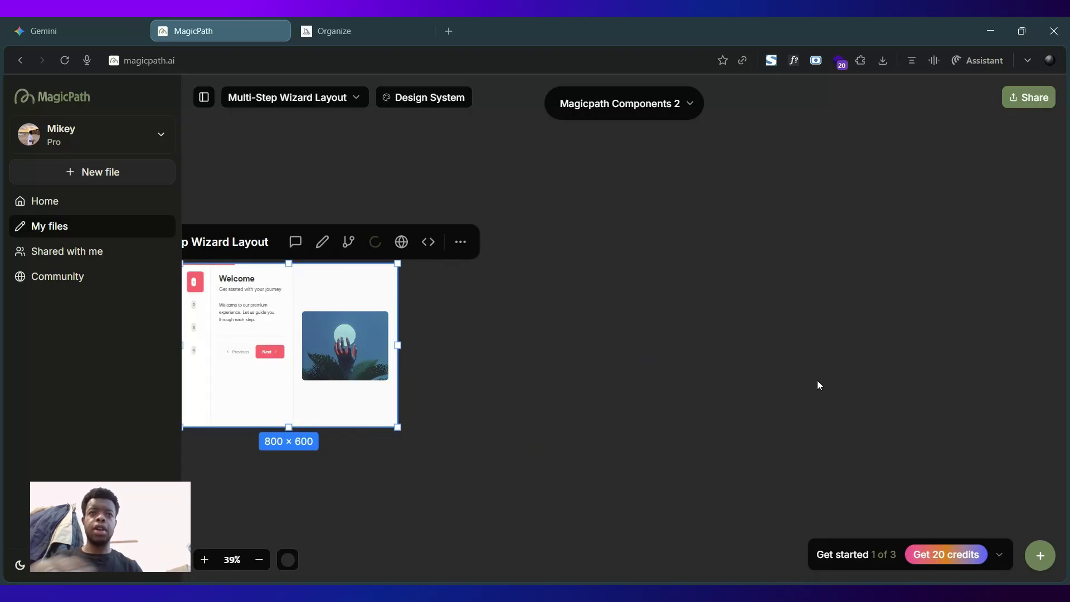
pyautogui.scroll(-2, 607, 329)
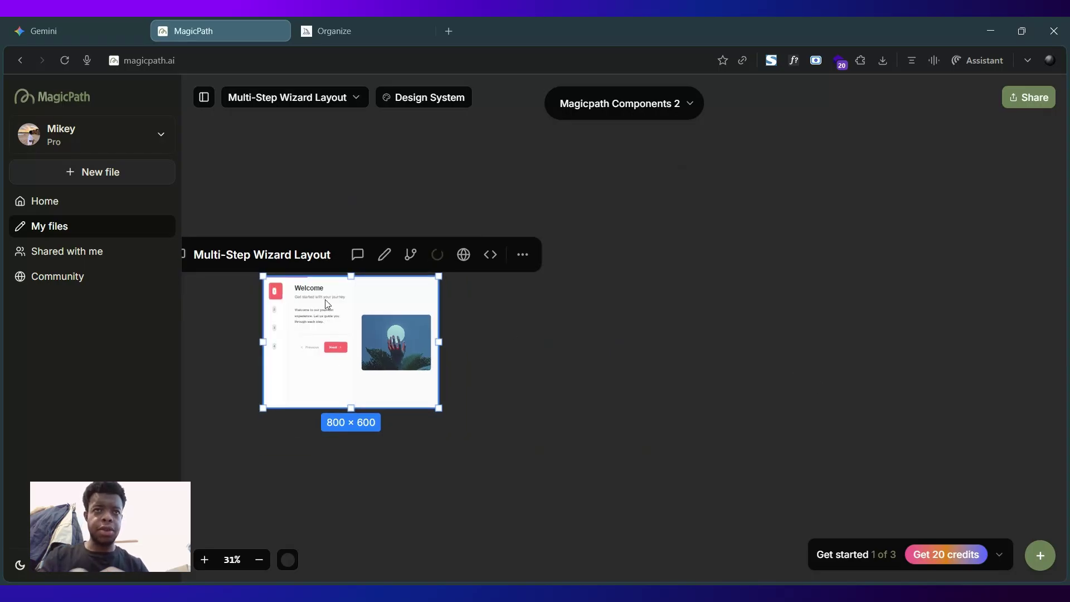
pyautogui.scroll(2, 306, 386)
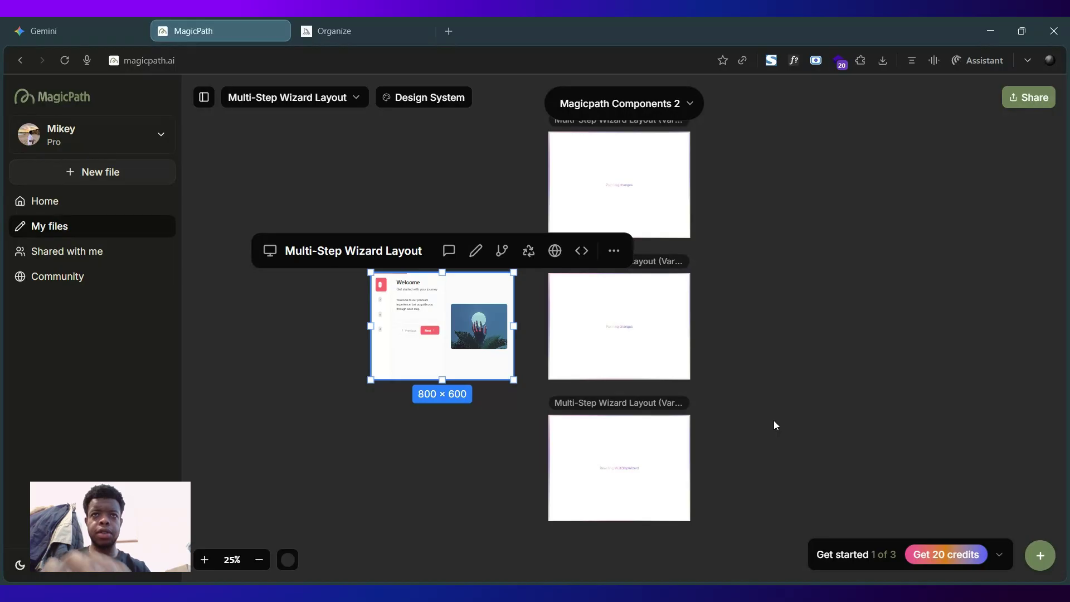
pyautogui.hscroll(2, 774, 425)
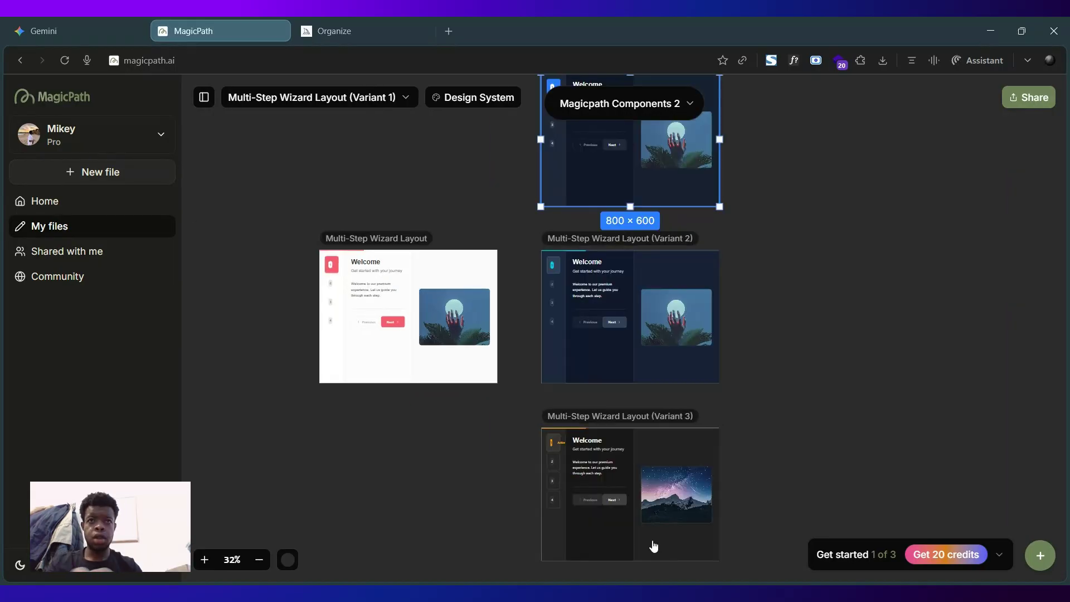
pyautogui.scroll(2, 779, 353)
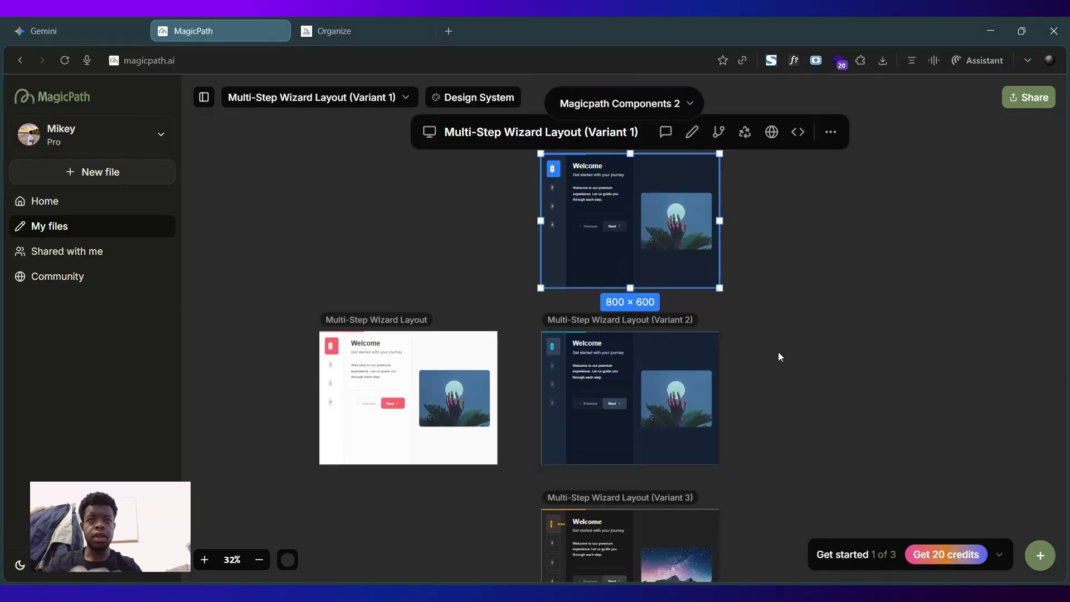
pyautogui.click(779, 353)
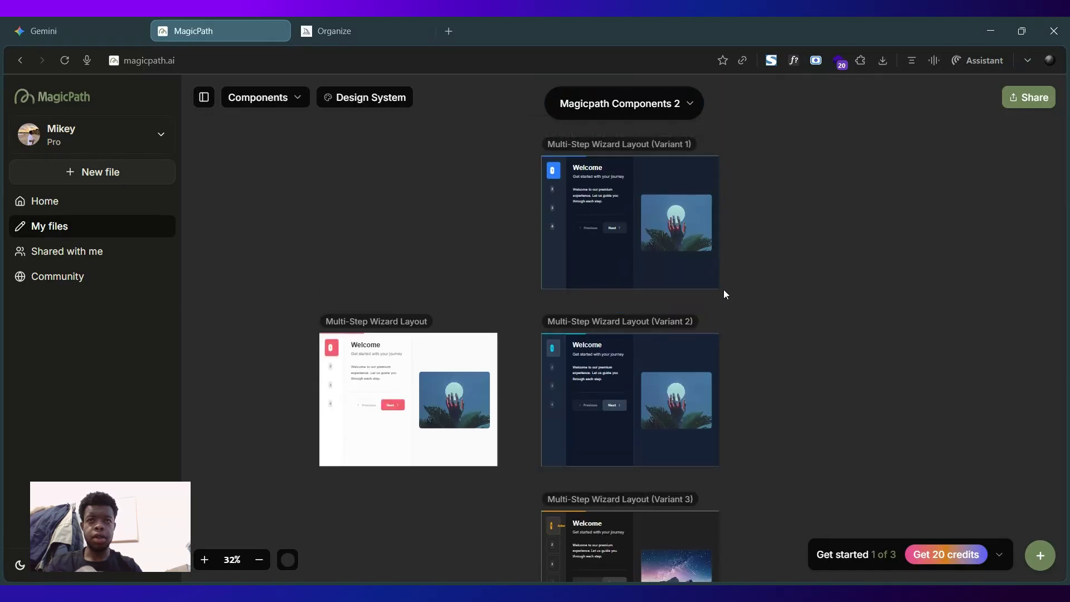
# Delete the numbered step sidebar from Multi-Step Wizard Layout (Variant 1) and save the edit
pyautogui.scroll(-2, 676, 401)
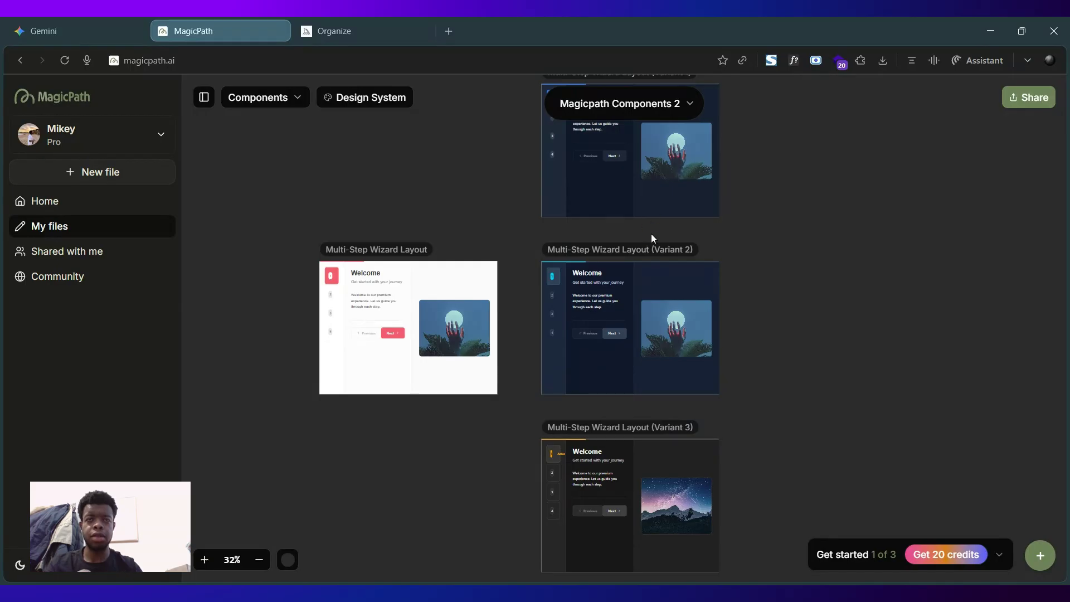
pyautogui.scroll(2, 651, 238)
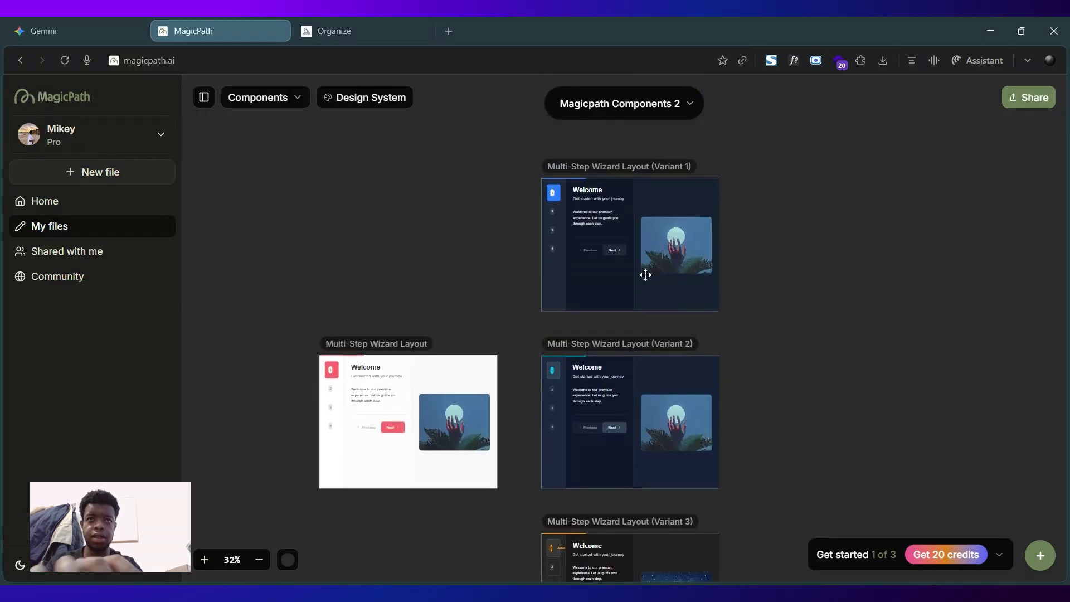
pyautogui.scroll(3, 645, 275)
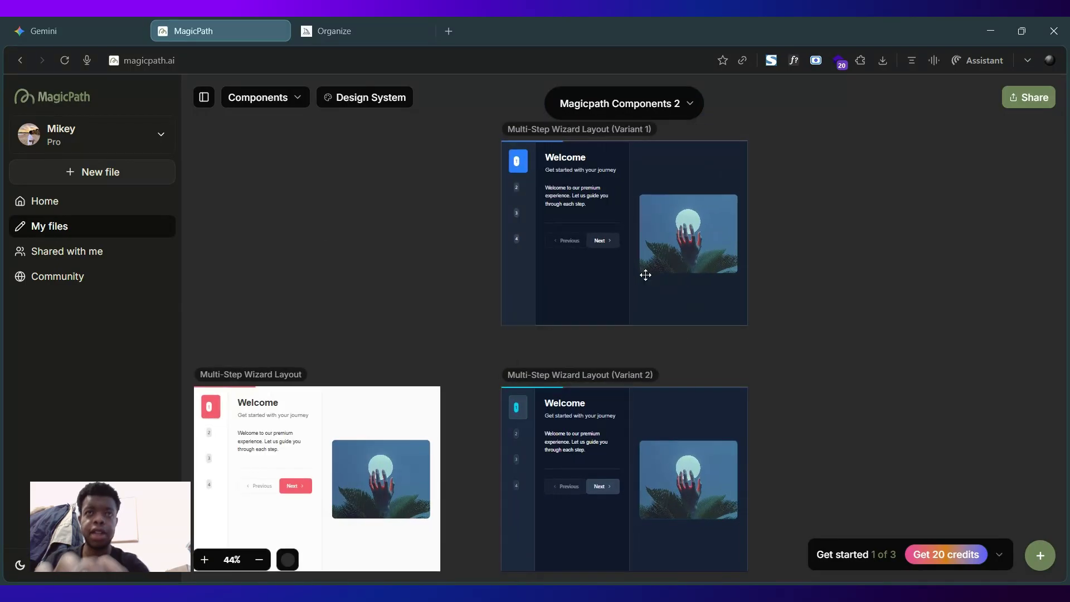
pyautogui.scroll(4, 562, 224)
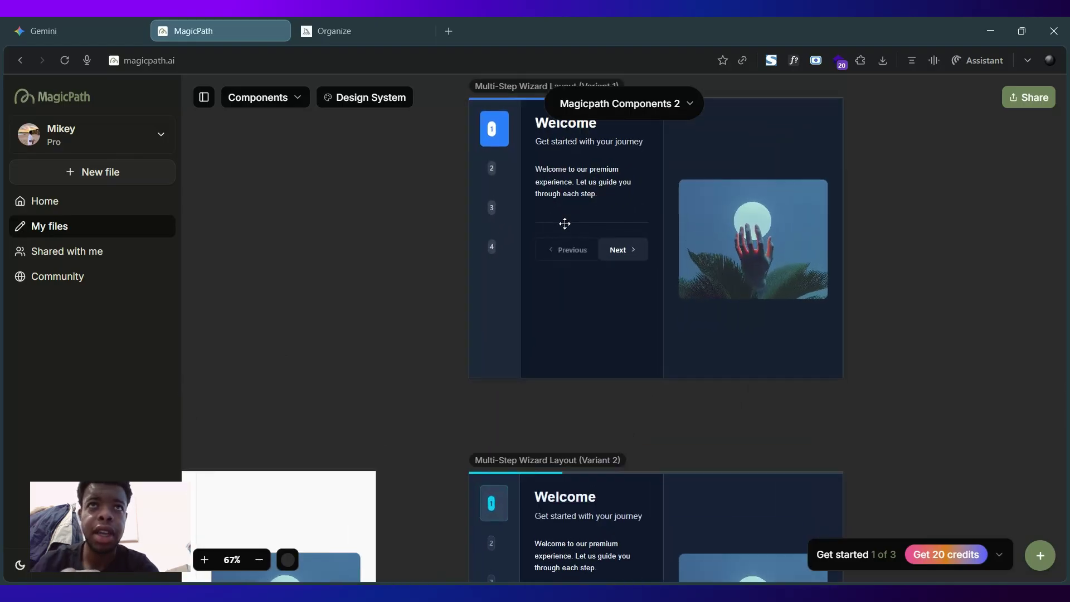
pyautogui.scroll(1, 560, 225)
pyautogui.click(503, 243)
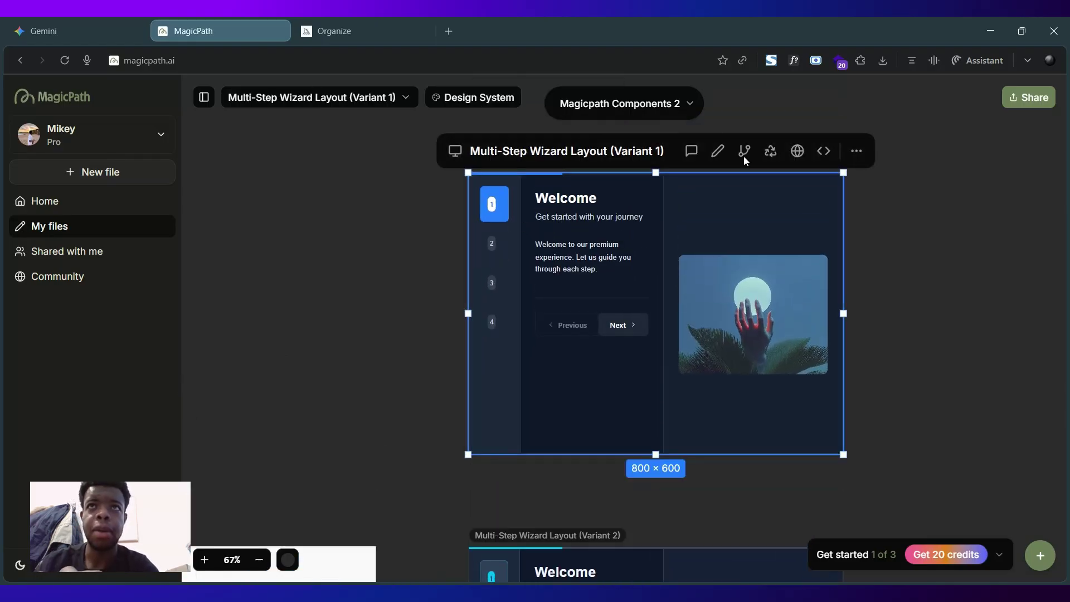
pyautogui.click(723, 156)
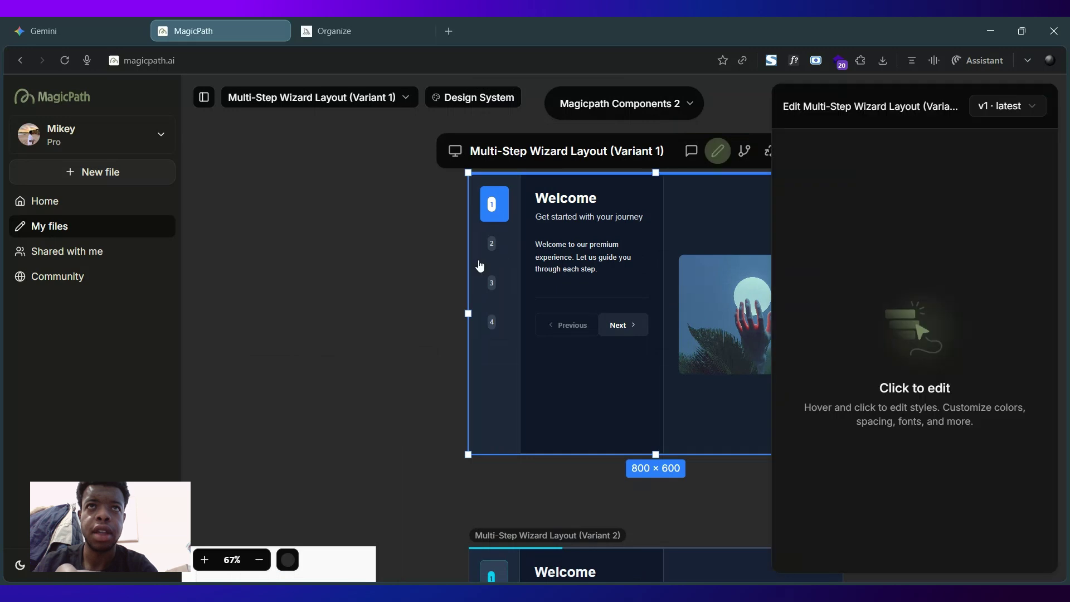
pyautogui.click(518, 270)
pyautogui.scroll(-6, 925, 446)
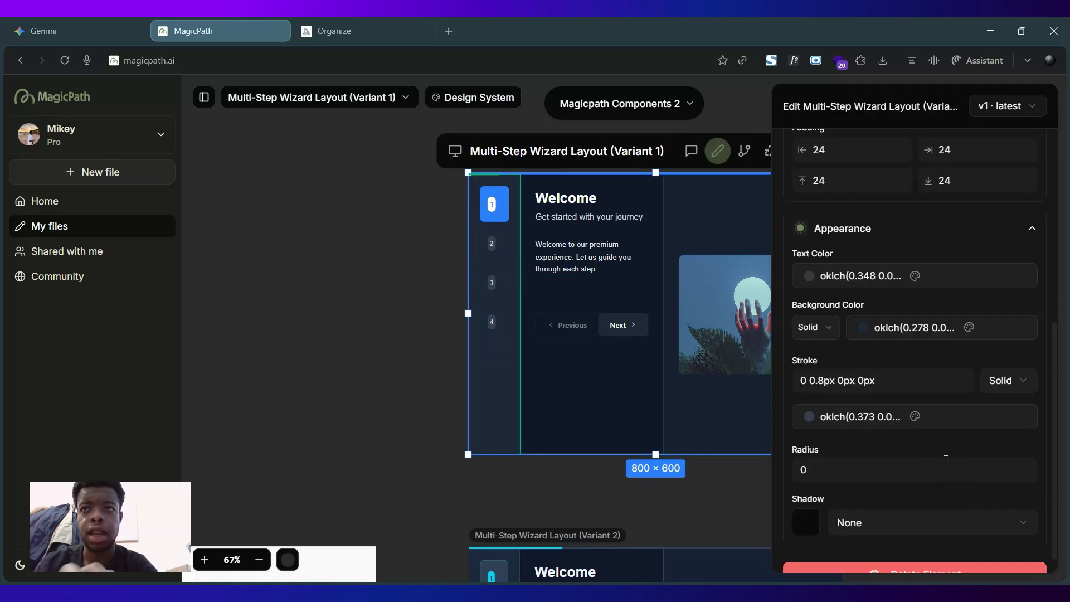
pyautogui.click(914, 549)
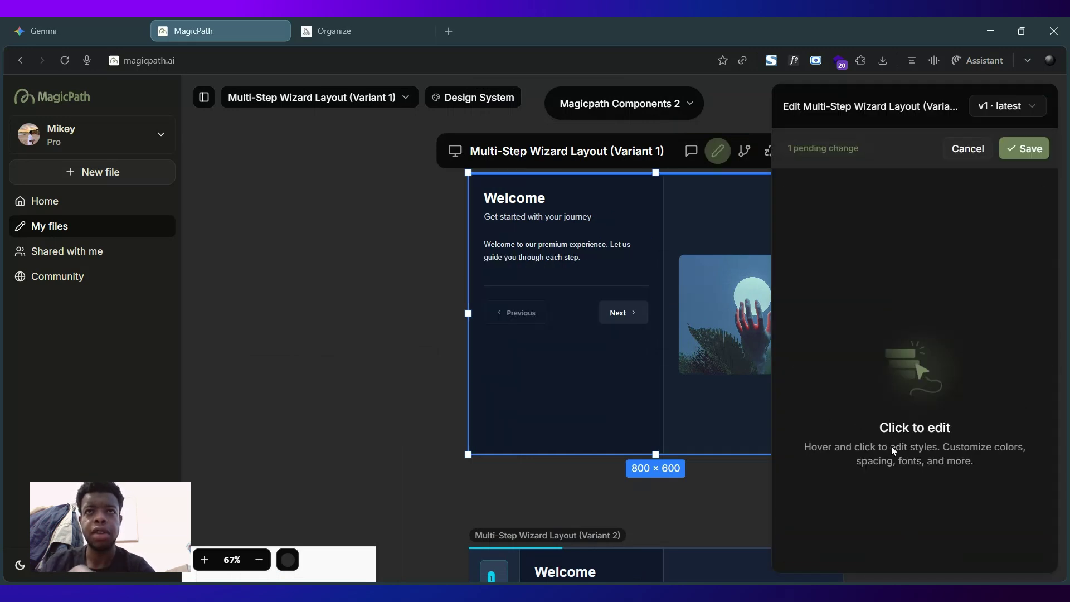
pyautogui.click(1017, 149)
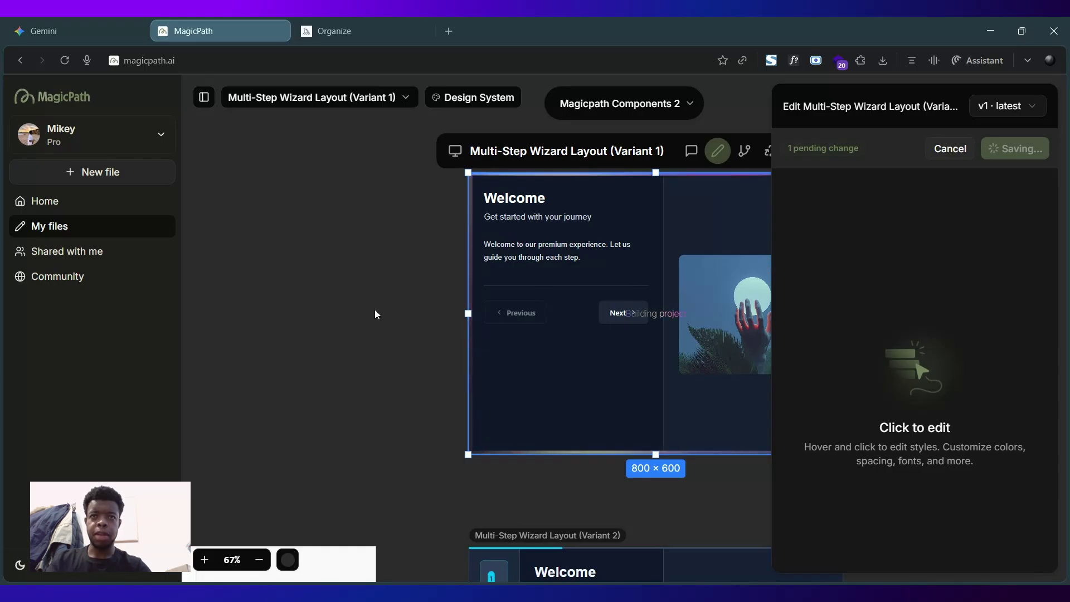
# Set the Next button's width to 150 px in Multi-Step Wizard Layout (Variant 1) and save the edit
pyautogui.scroll(-2, 375, 310)
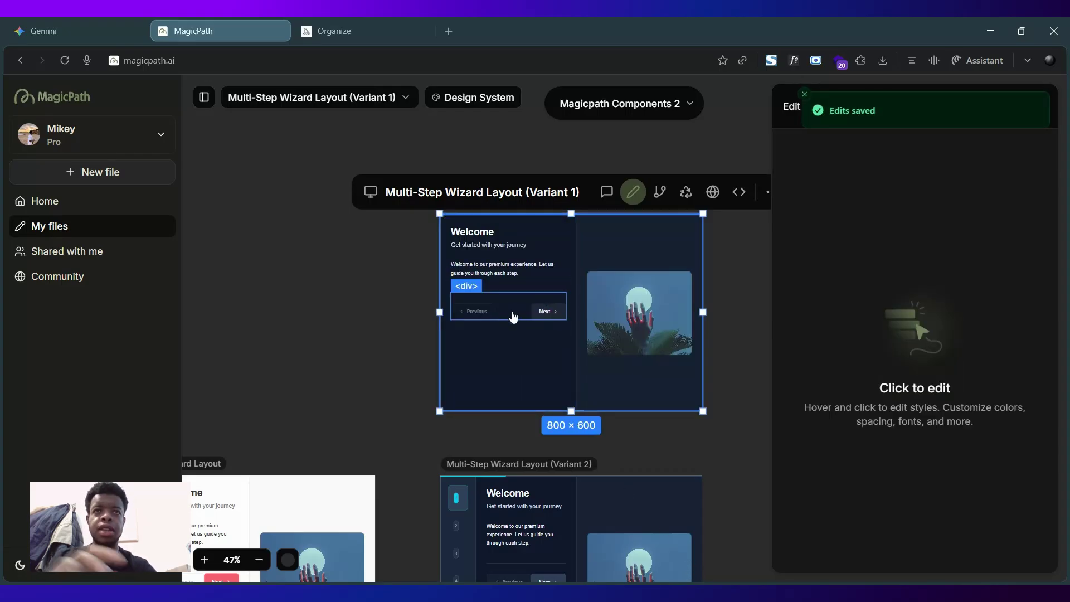
pyautogui.scroll(10, 513, 316)
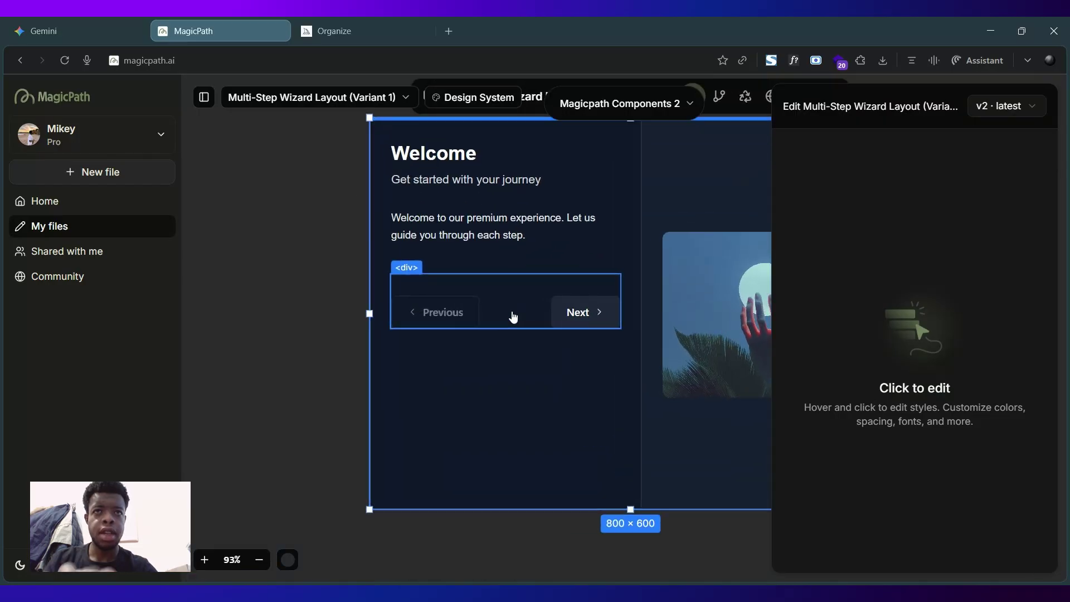
pyautogui.click(583, 324)
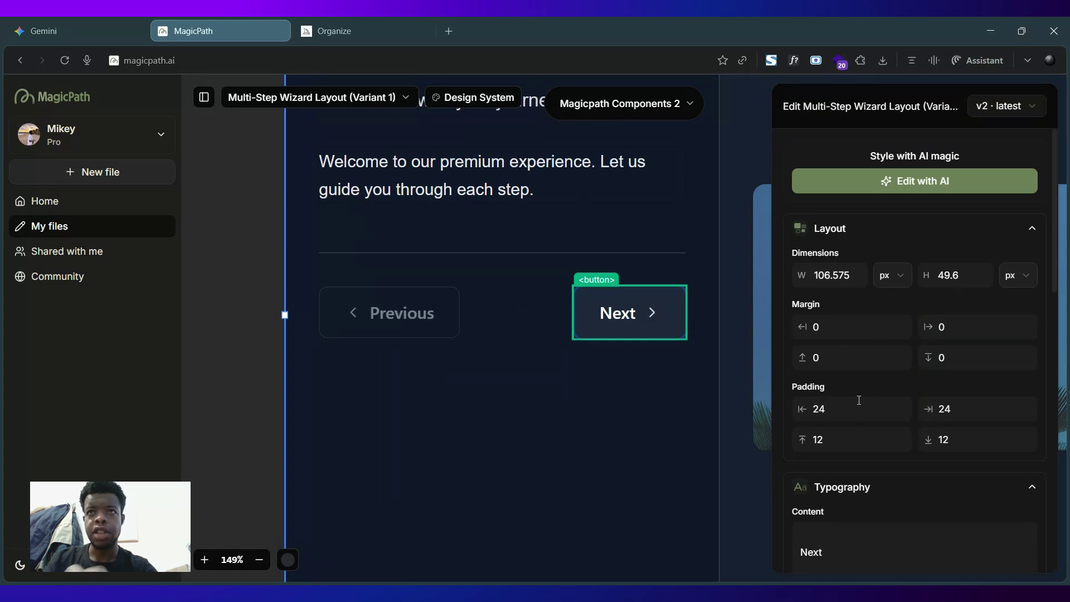
pyautogui.click(840, 275)
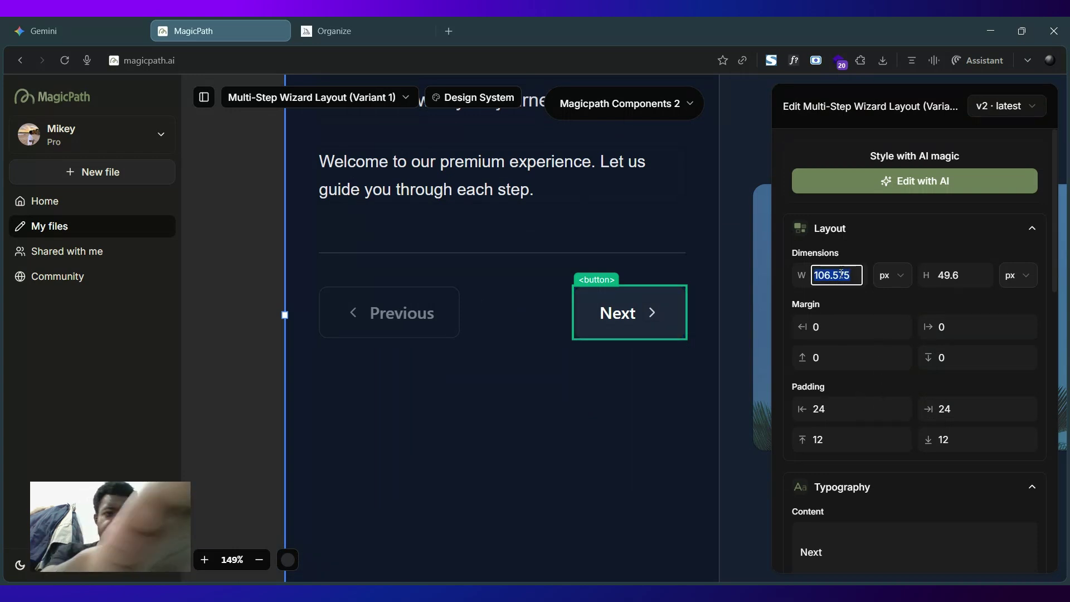
pyautogui.write('130')
pyautogui.press('Return')
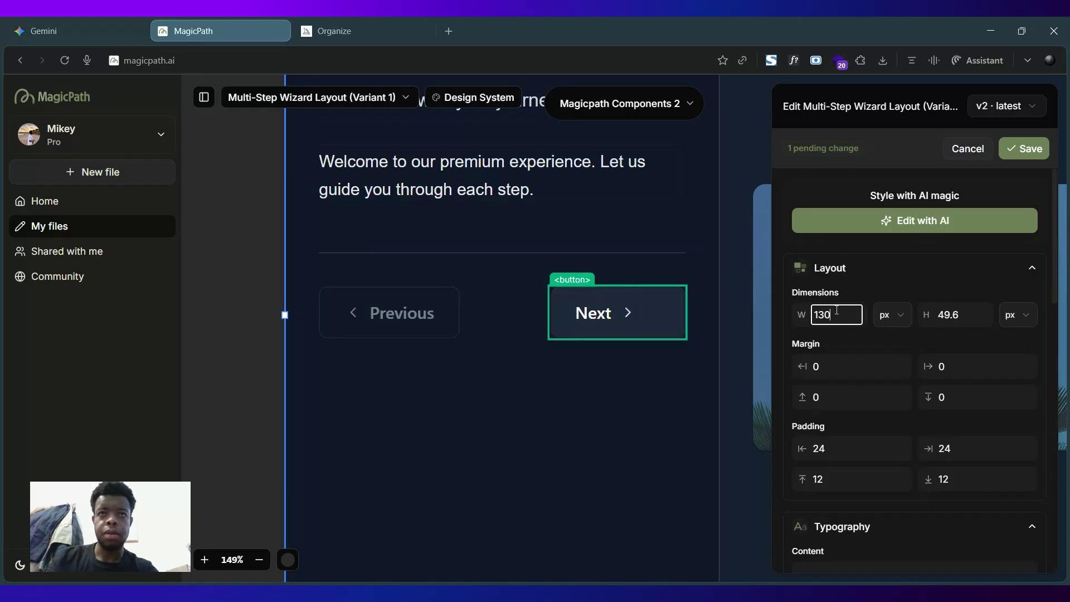
pyautogui.doubleClick(837, 310)
pyautogui.write('1')
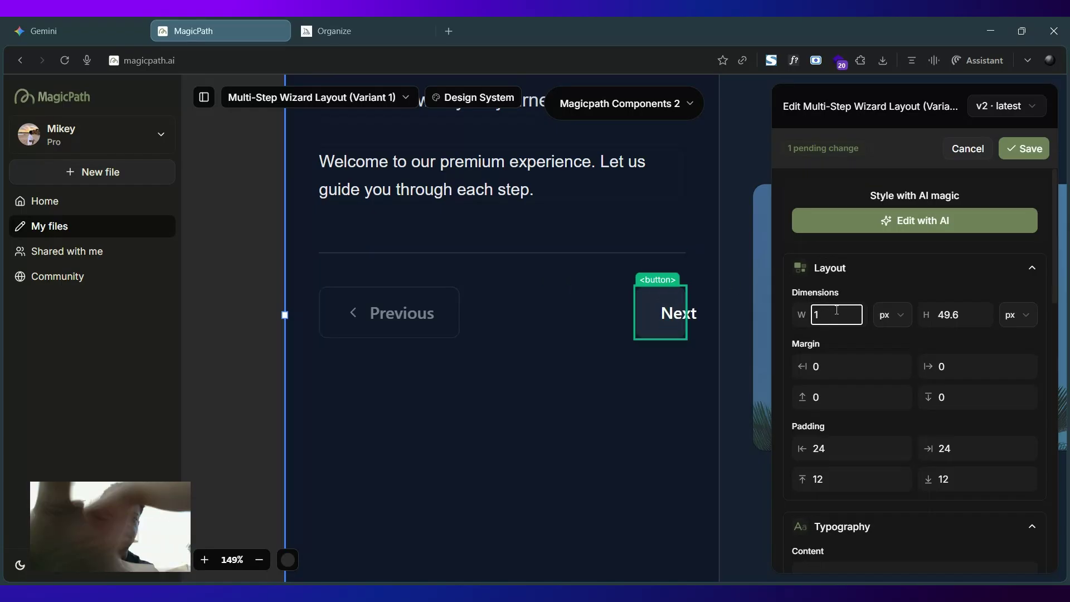
pyautogui.write('50')
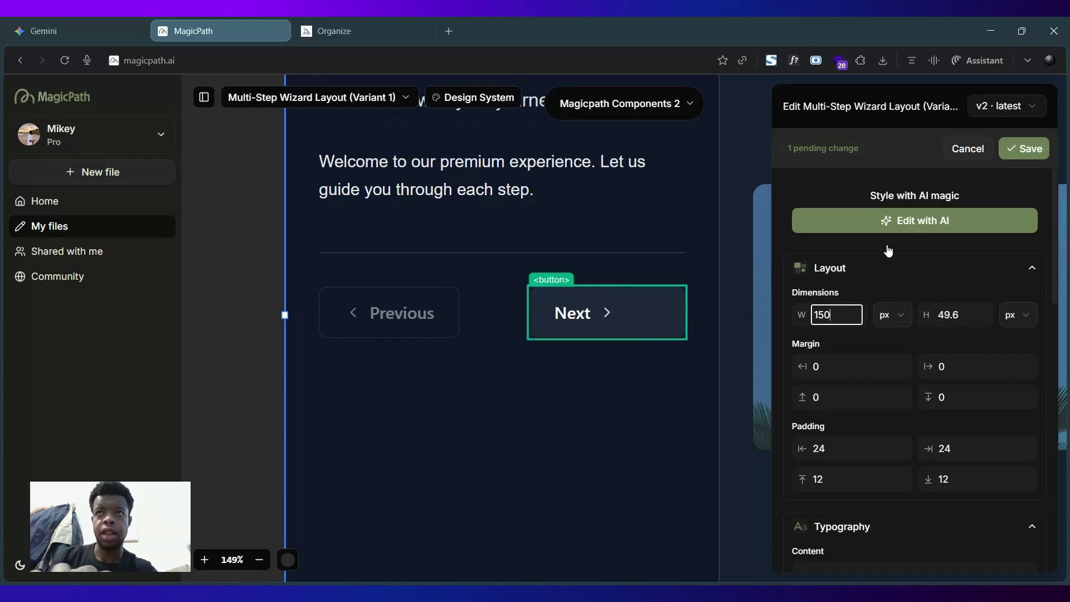
pyautogui.click(1028, 158)
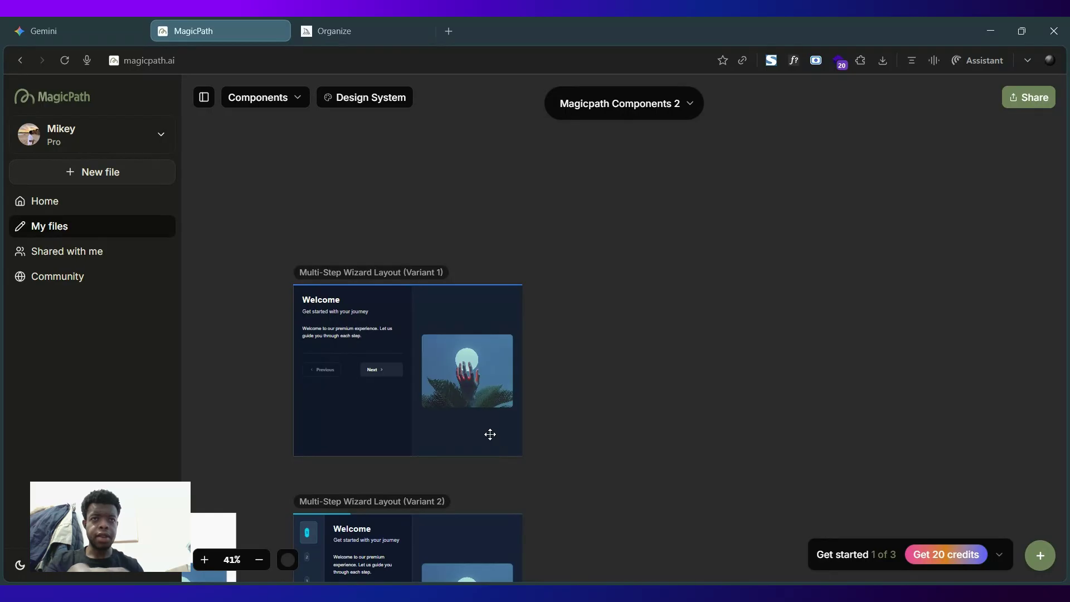
# Add a blank component on the canvas beside Variant 1 and set its generation to use no design system
pyautogui.scroll(4, 384, 424)
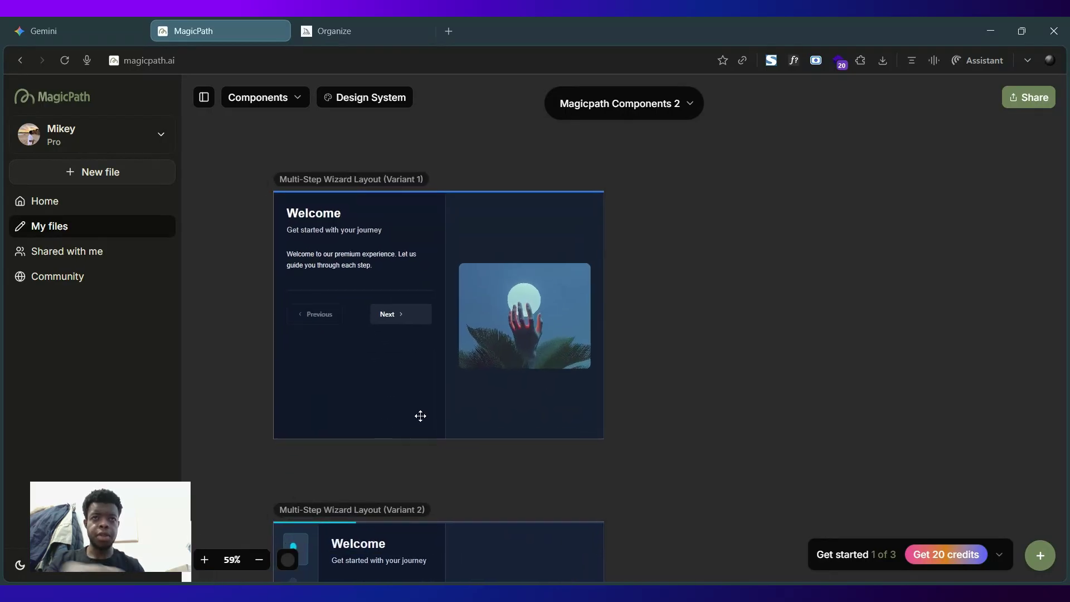
pyautogui.hscroll(2, 734, 345)
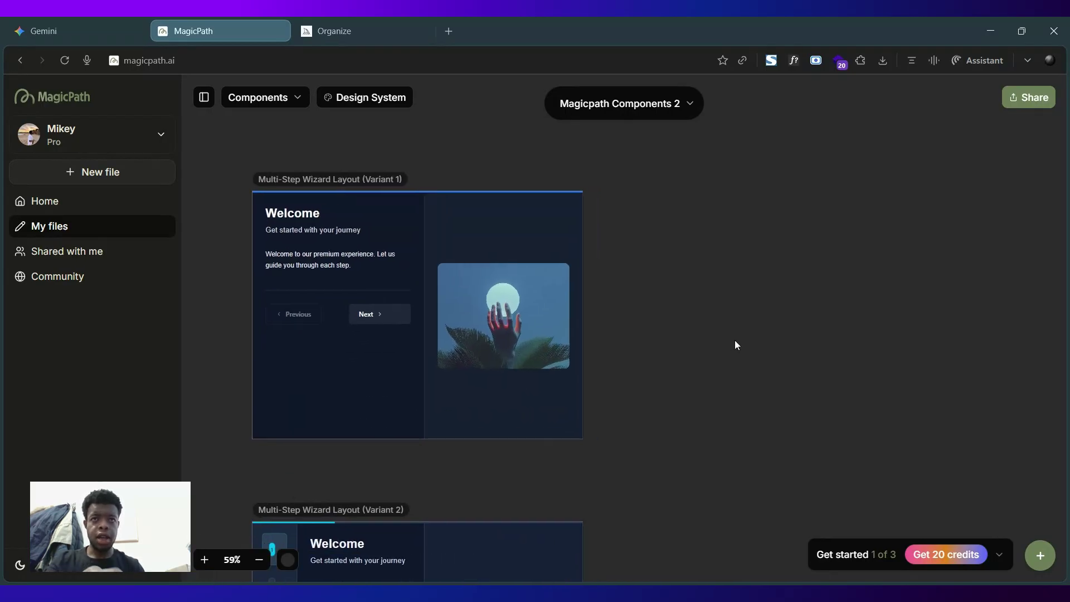
pyautogui.scroll(-2, 714, 322)
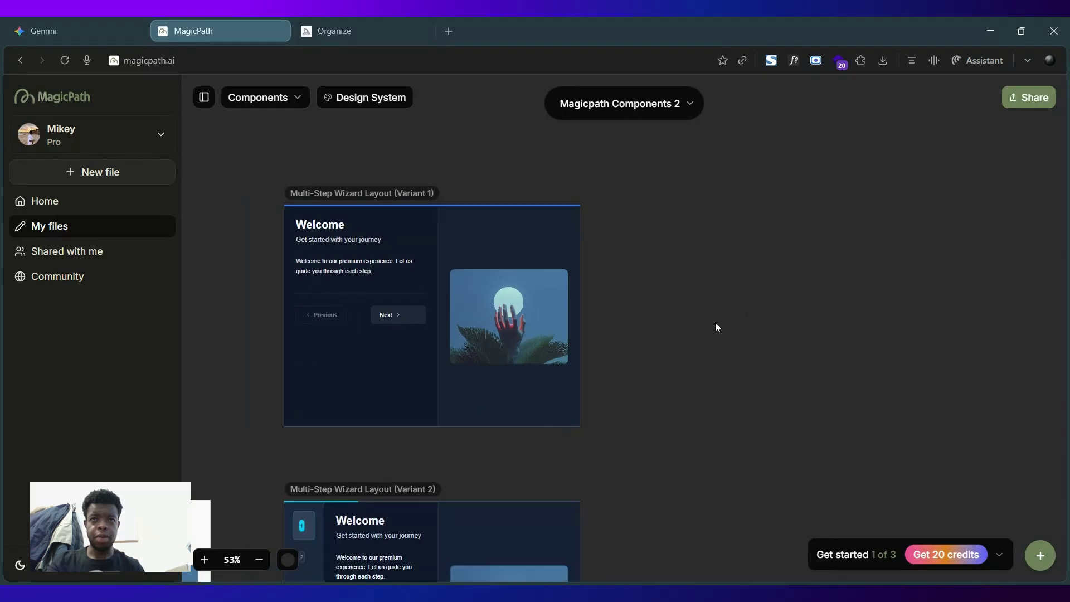
pyautogui.doubleClick(757, 321)
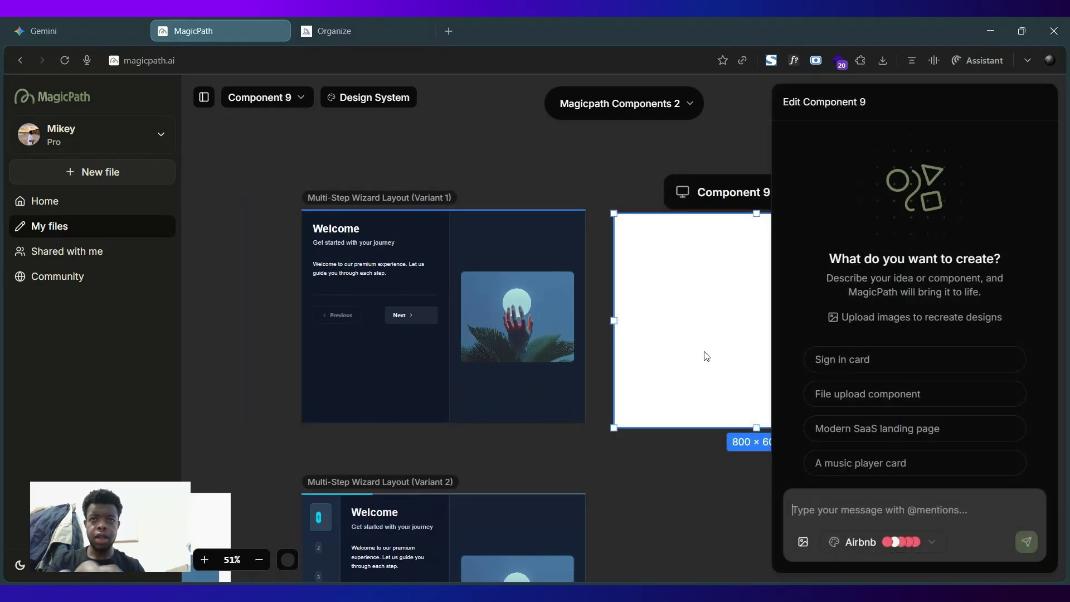
pyautogui.hscroll(4, 638, 430)
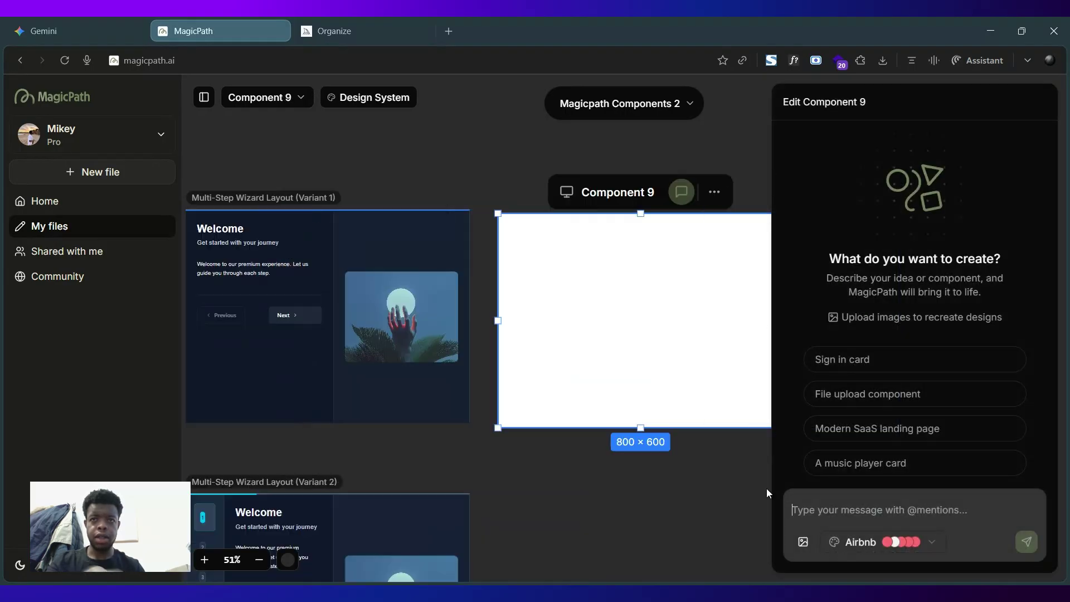
pyautogui.click(863, 548)
pyautogui.click(857, 177)
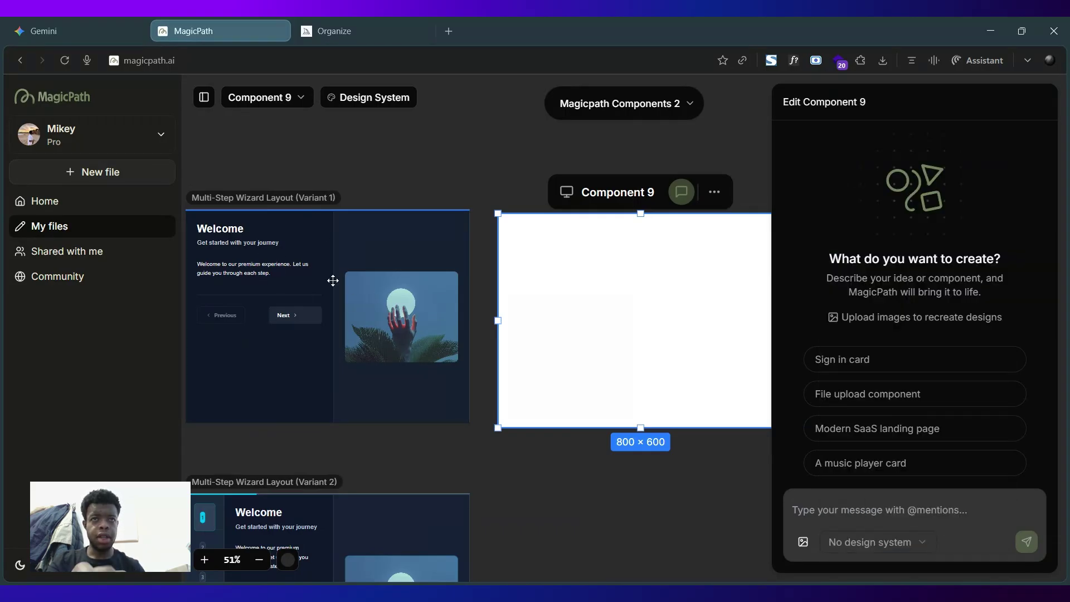
# Begin the new component's prompt with "create a pricing section for a saas company"
pyautogui.click(828, 500)
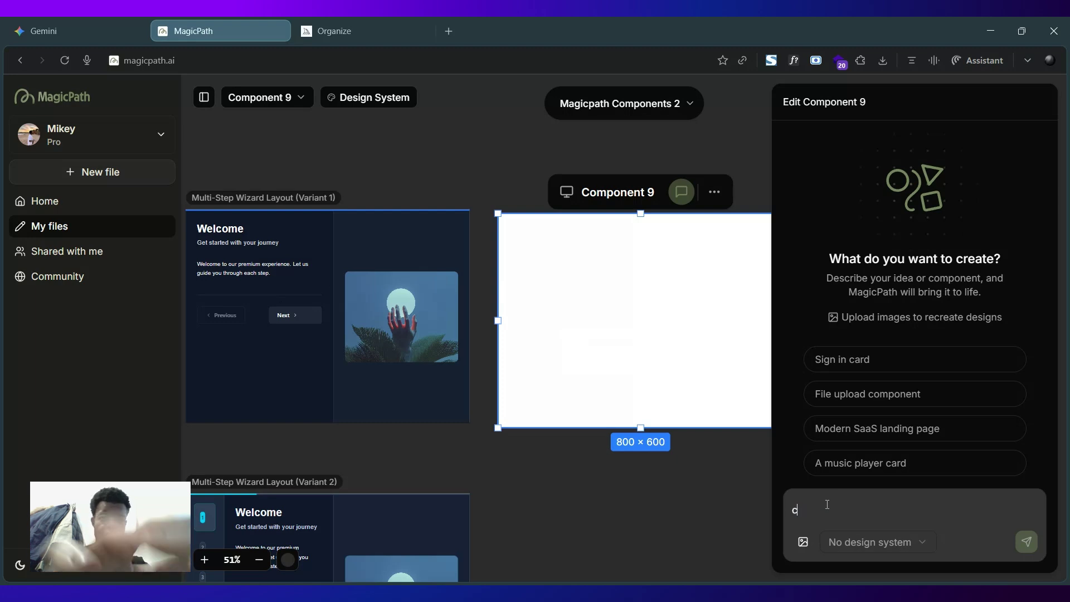
pyautogui.write('crae')
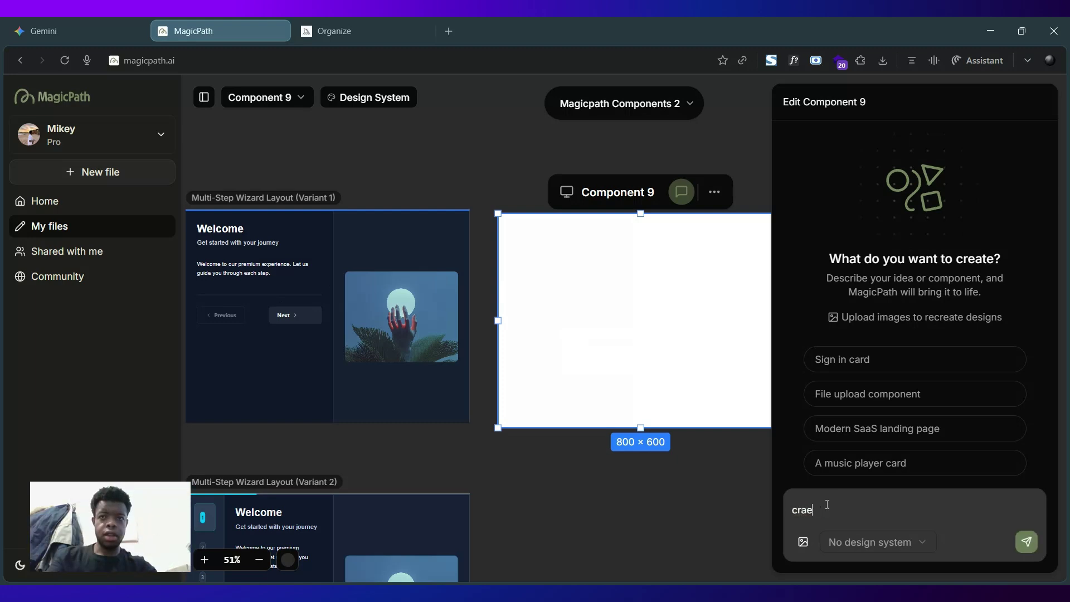
pyautogui.write('te aeate a p')
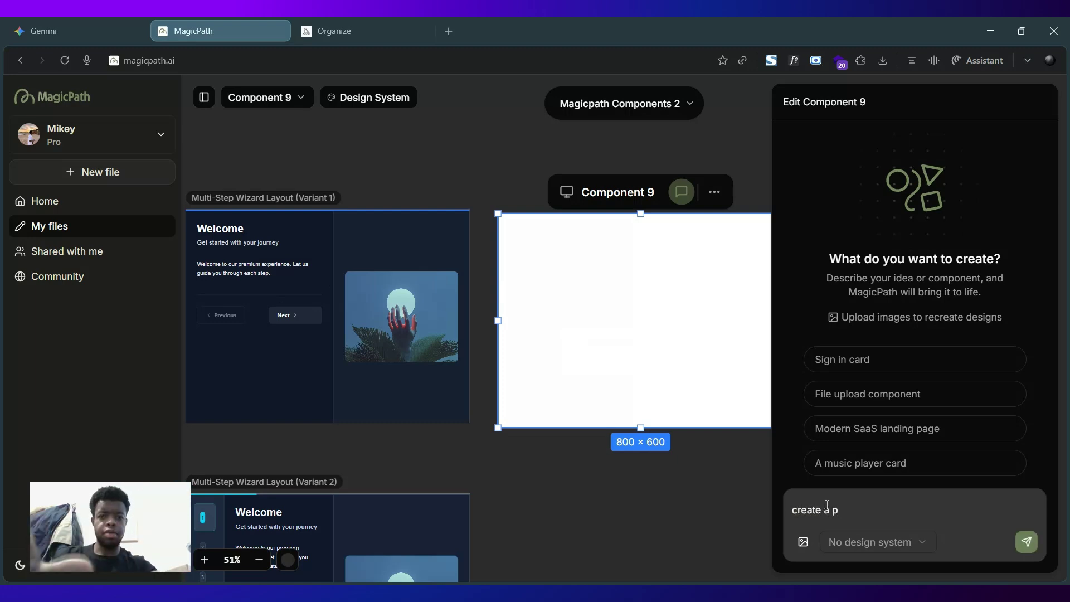
pyautogui.write('ricing sect')
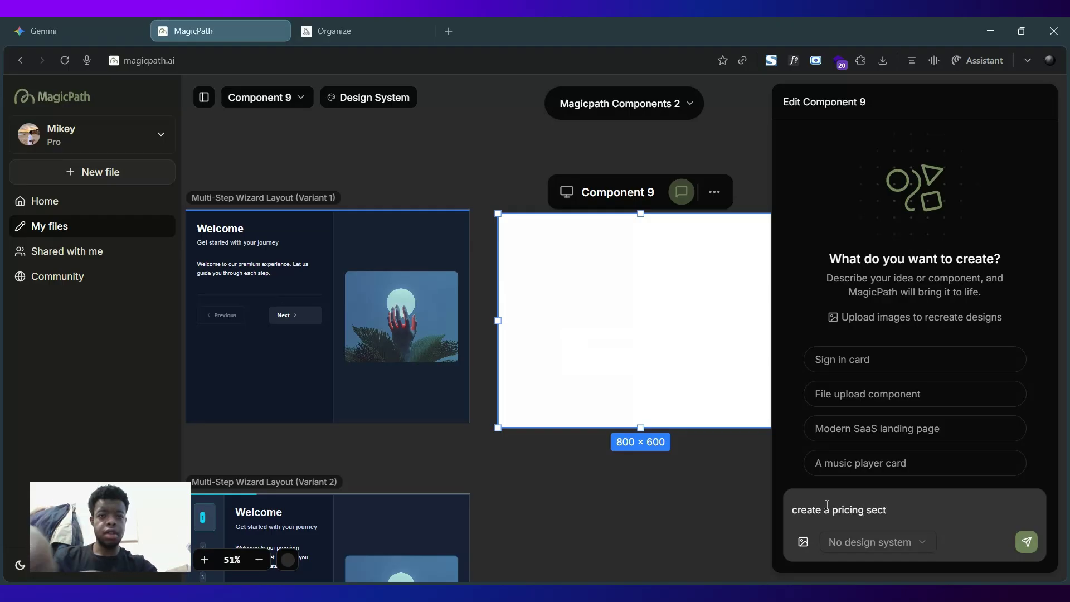
pyautogui.write('ion for a sa')
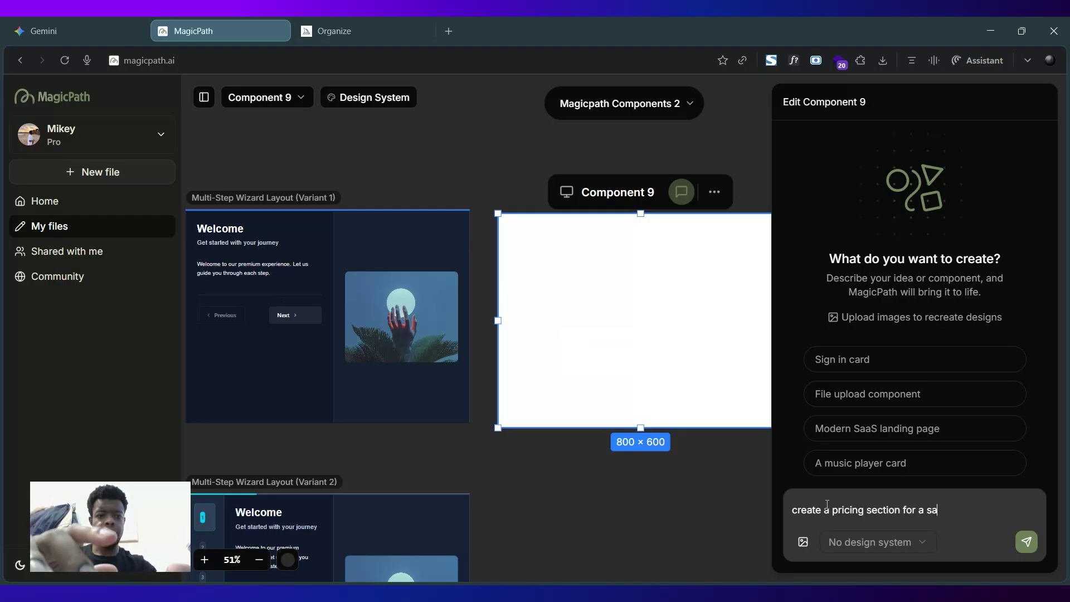
pyautogui.write('as company ')
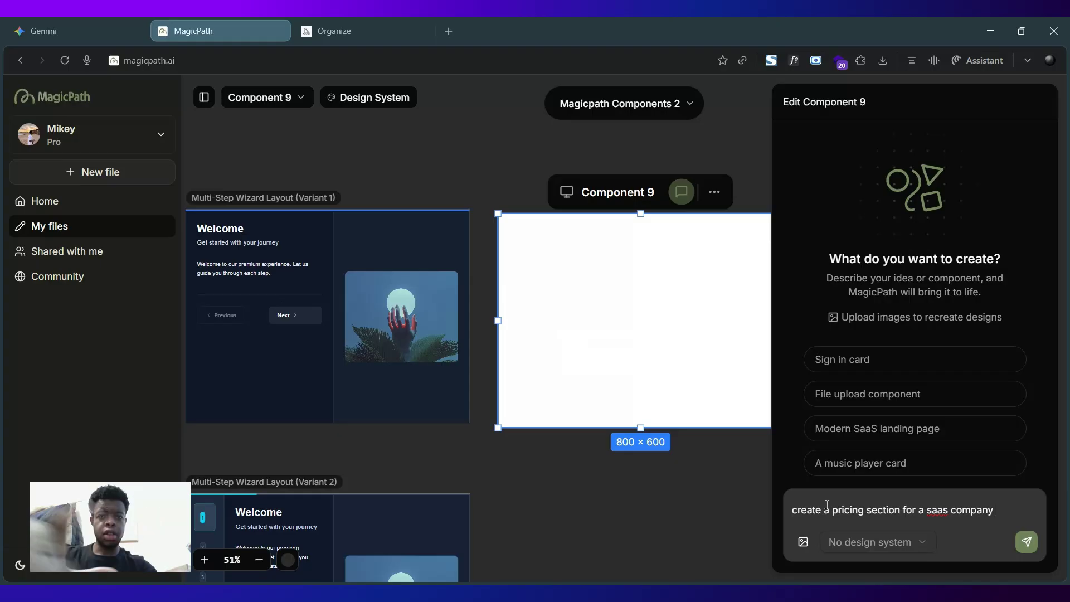
# Extend the prompt with "using", a mention of Multi-Step Wizard Layout (Variant 1), and "as a style reference (copy the styling)"
pyautogui.write('using @')
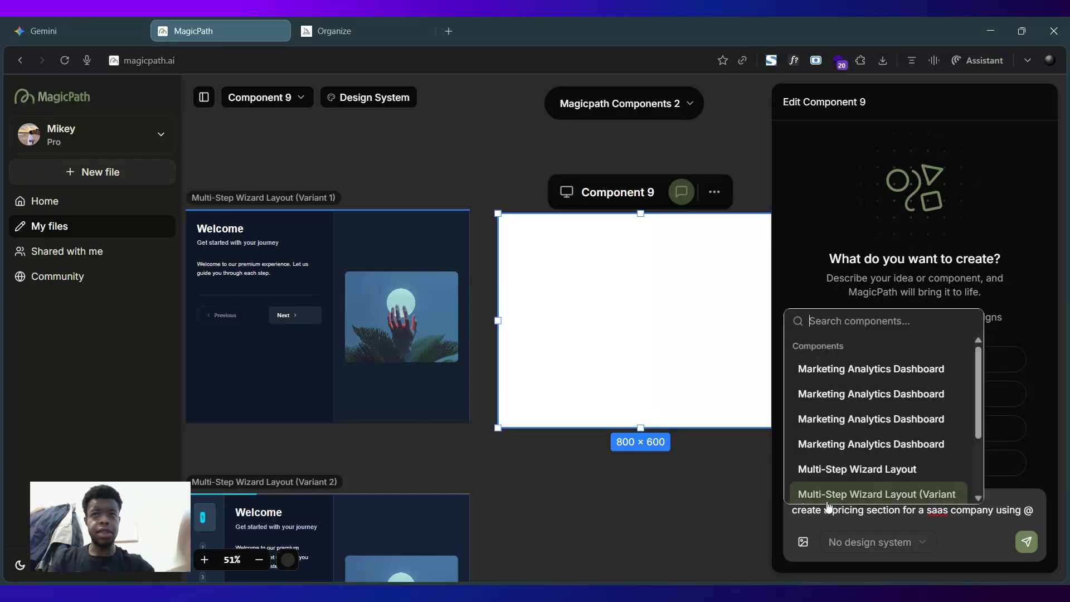
pyautogui.scroll(-1, 874, 477)
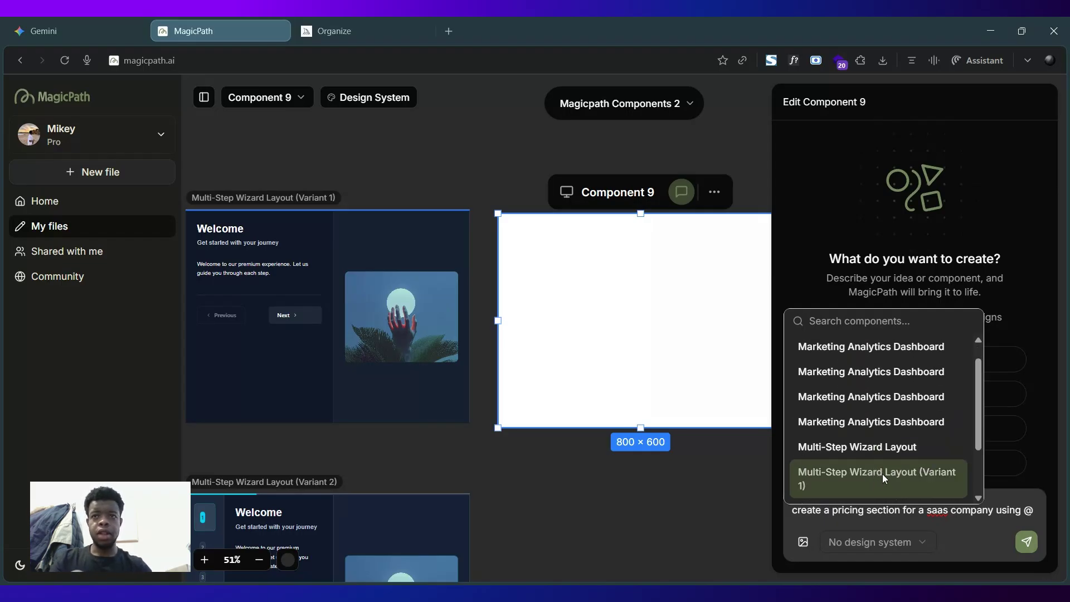
pyautogui.click(885, 479)
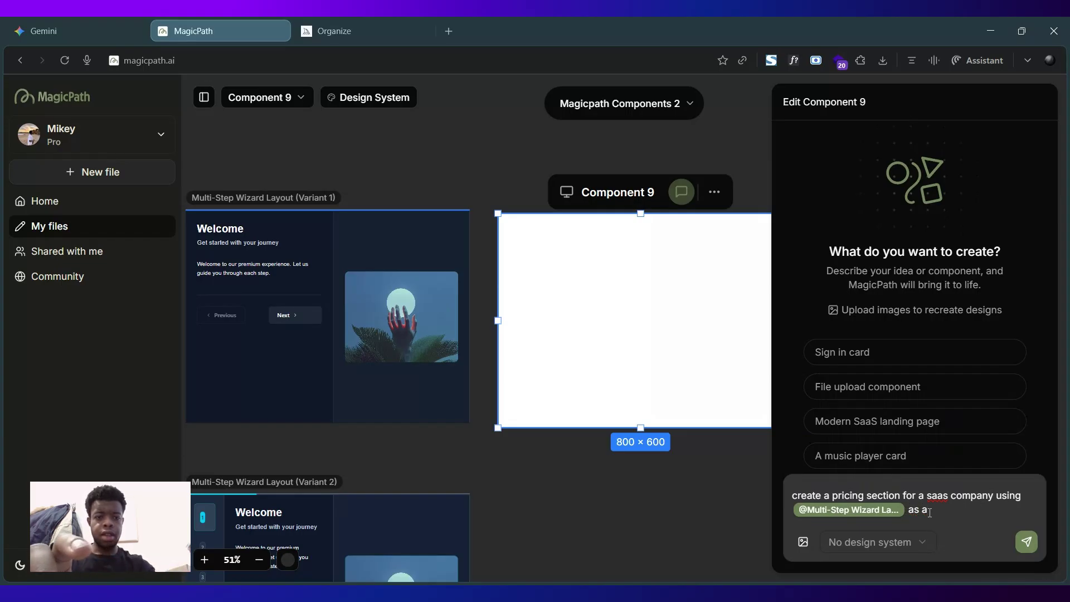
pyautogui.write('as a')
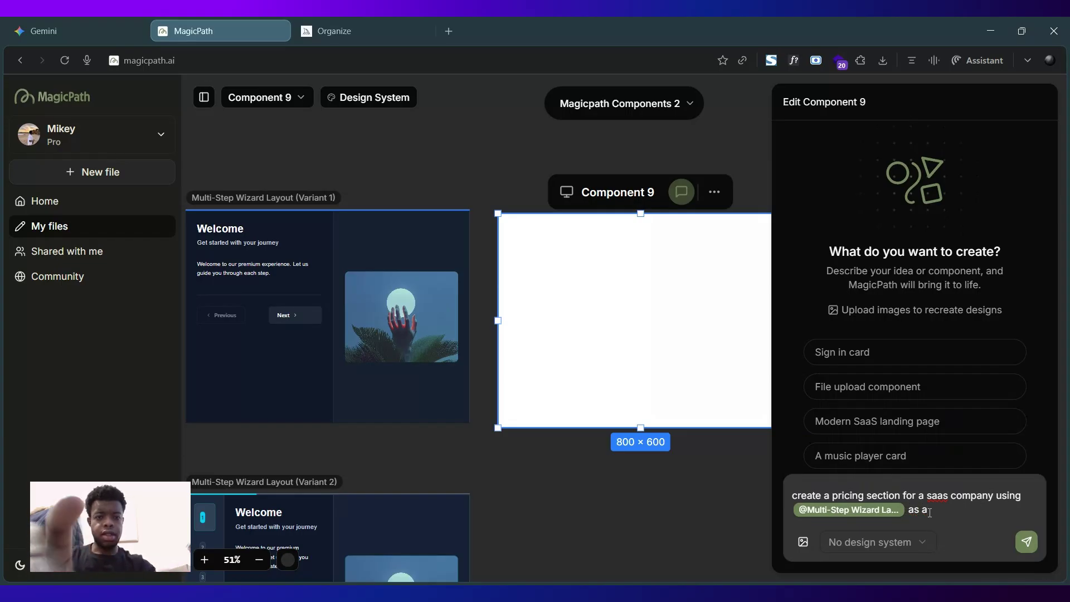
pyautogui.write(' style ref')
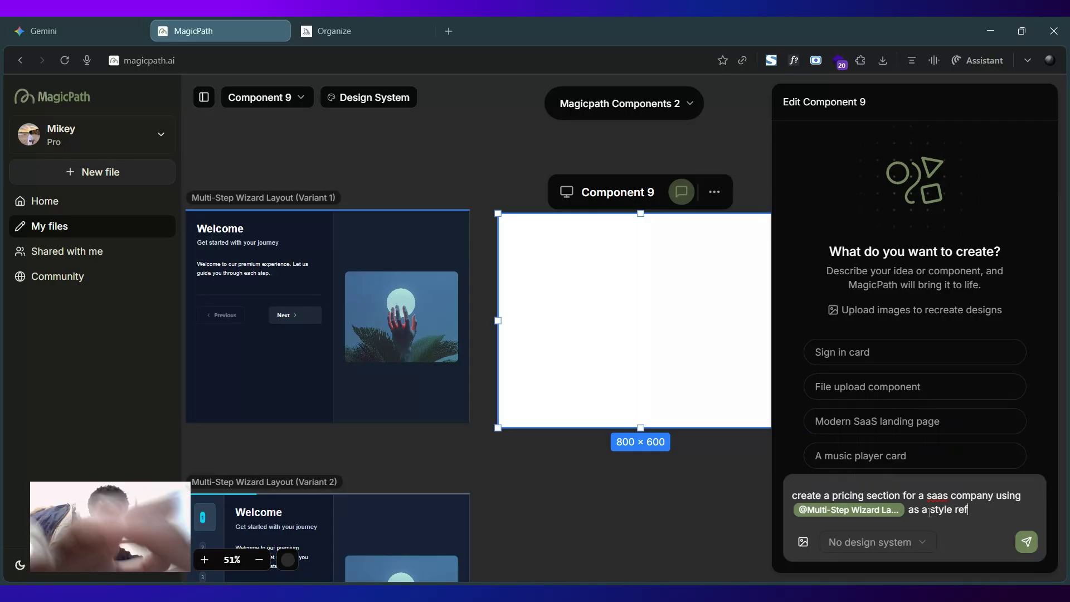
pyautogui.write('erence (c')
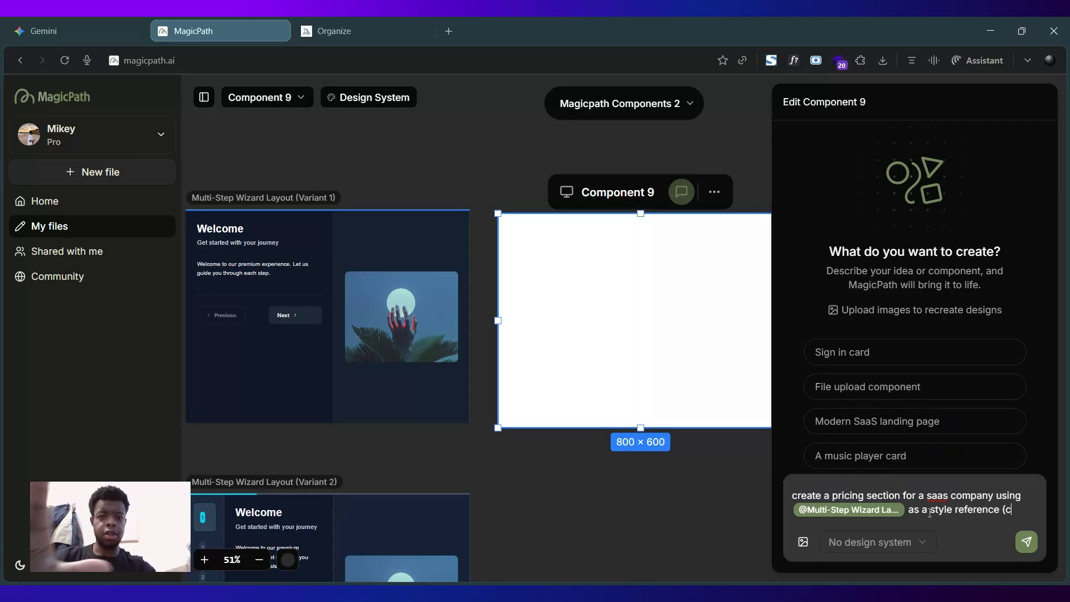
pyautogui.write('opy the styl')
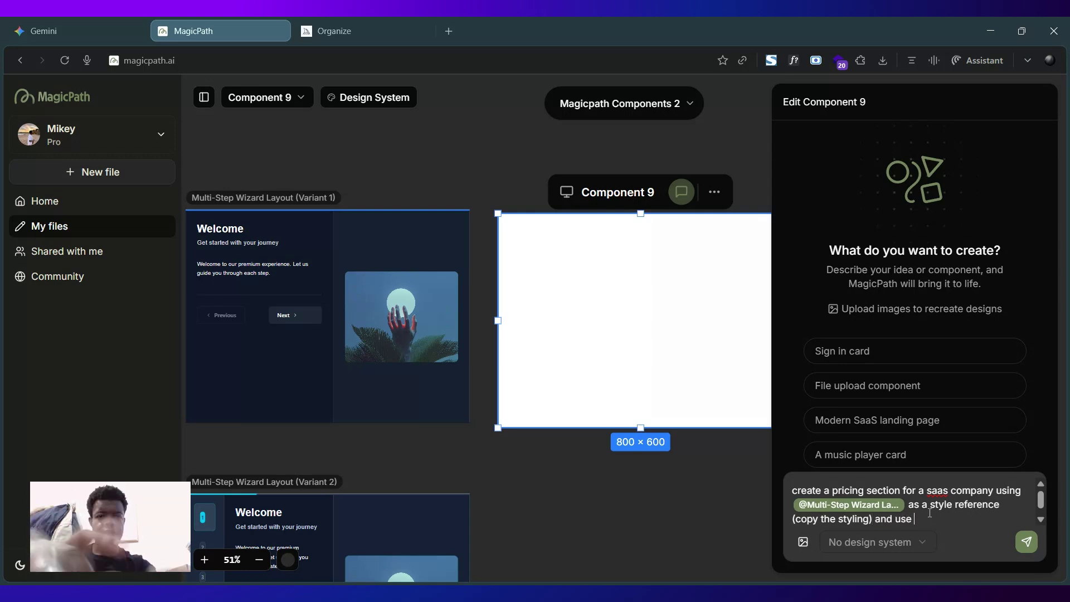
# Finish the prompt with "and use the context to create the pricing section details" and submit it for generation
pyautogui.write('ing) and use the context f')
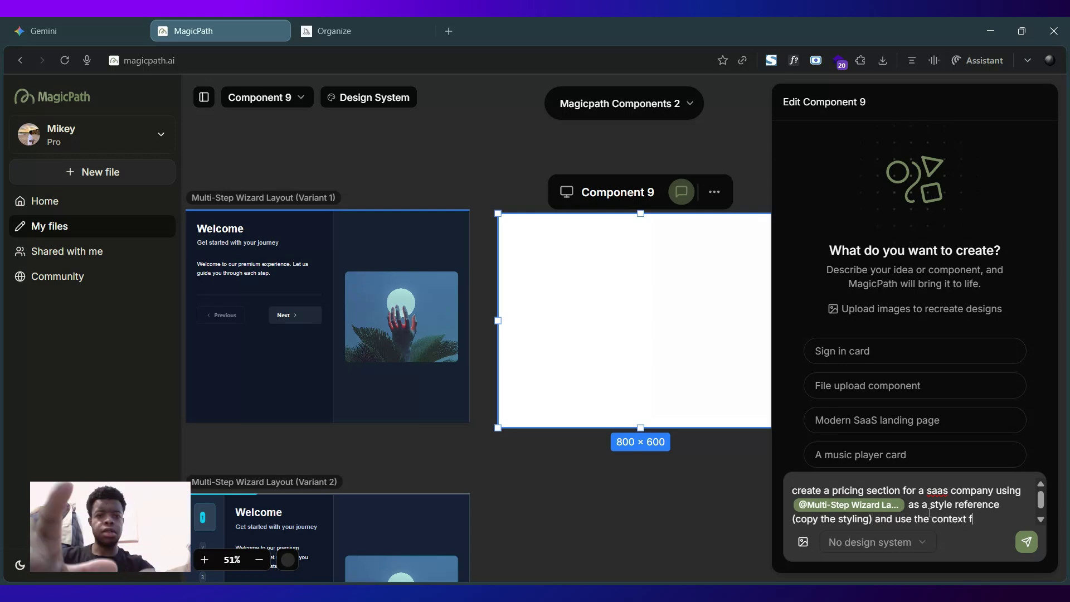
pyautogui.press('BackSpace')
pyautogui.write('to creat')
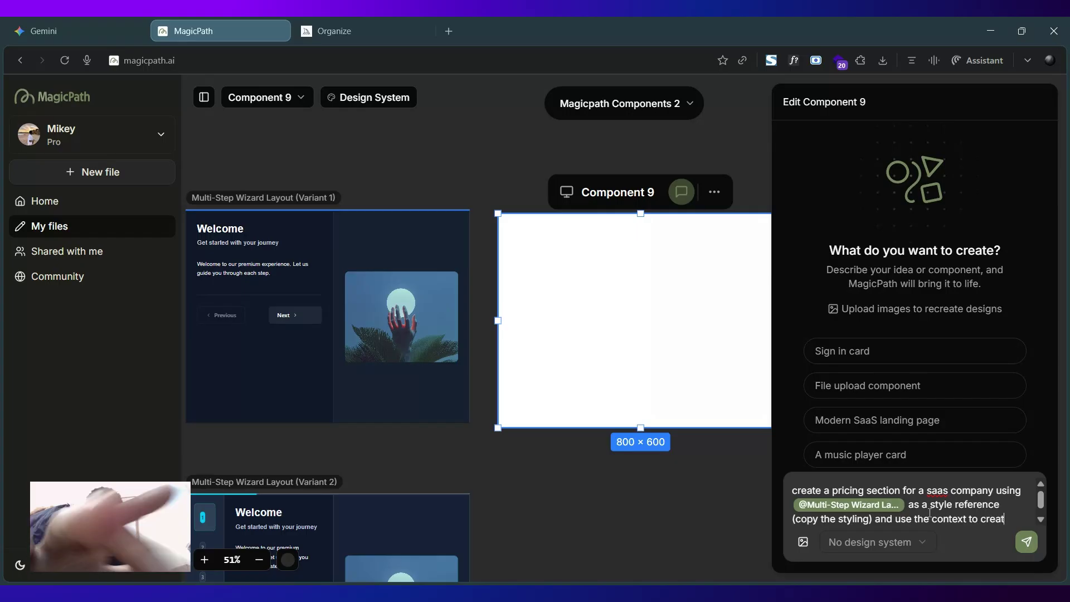
pyautogui.write('e the pricing section details')
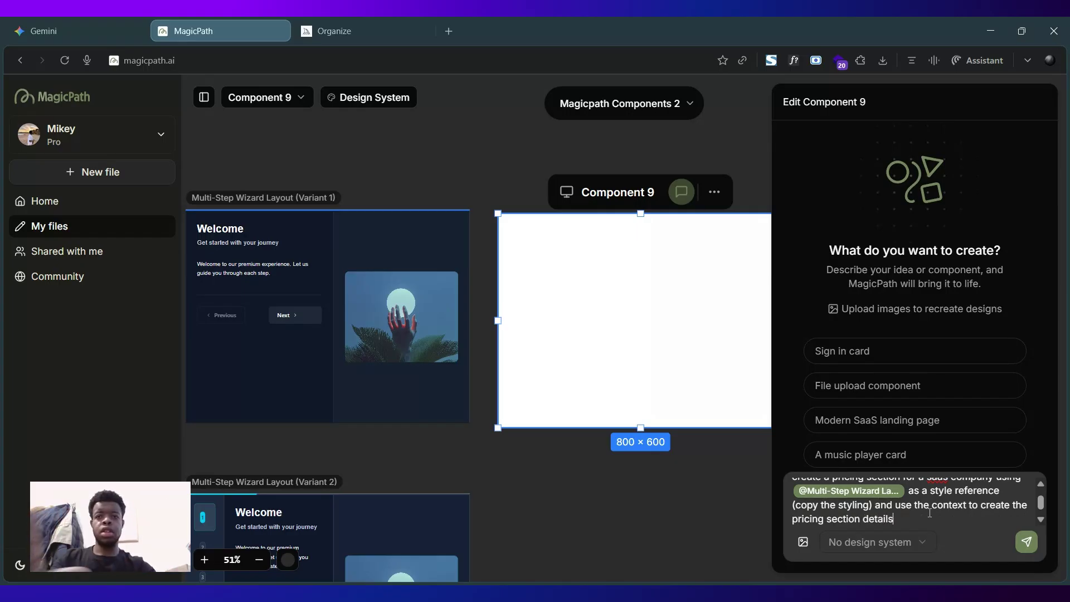
pyautogui.press('Return')
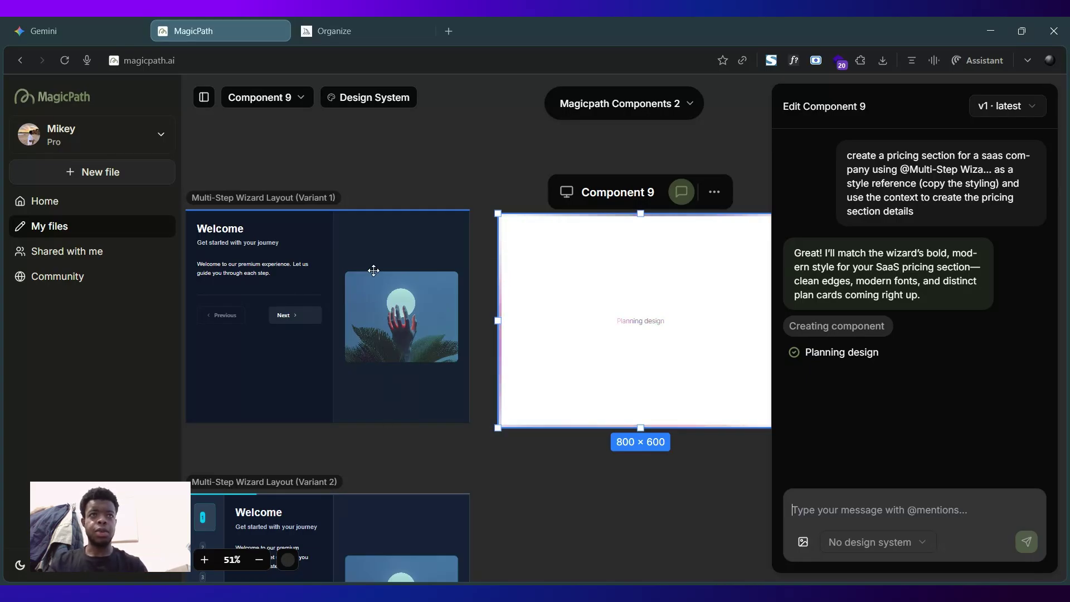
# Widen the generated pricing component on the canvas to about 1094 px
pyautogui.scroll(-2, 609, 486)
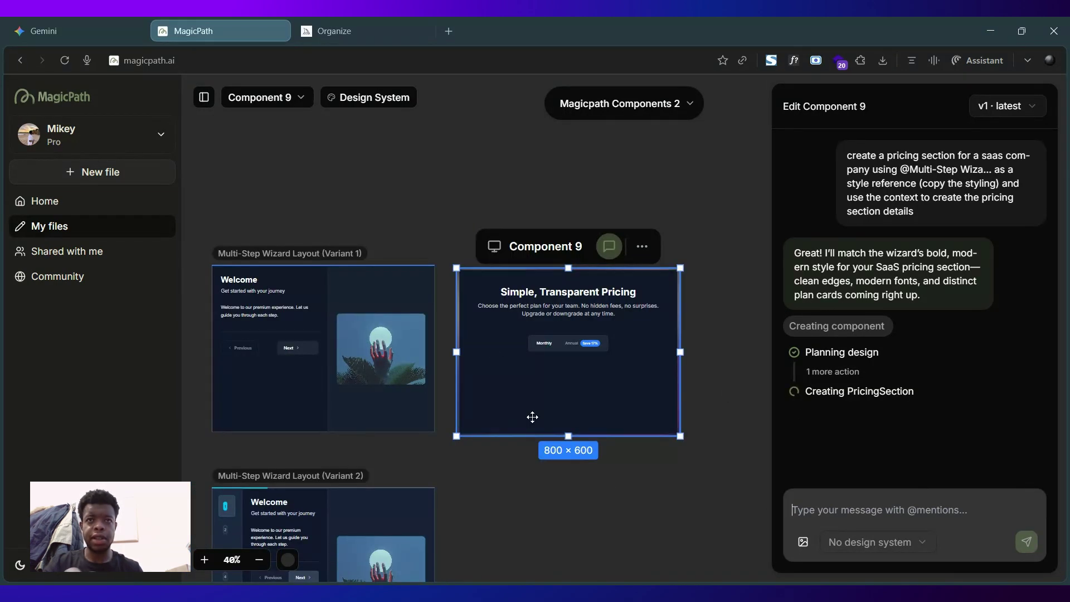
pyautogui.scroll(2, 634, 355)
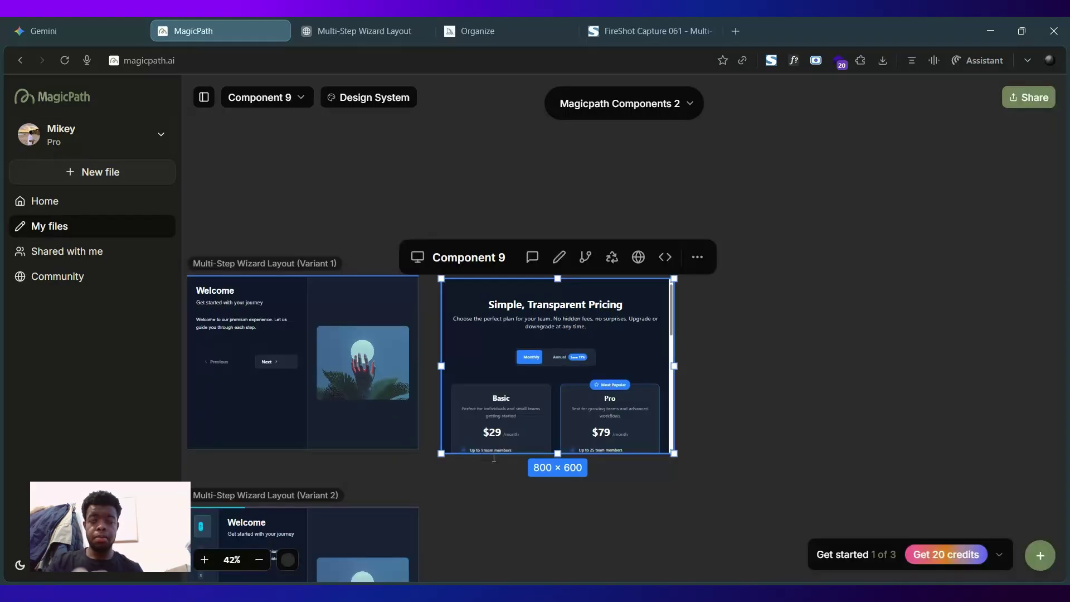
pyautogui.scroll(-5, 556, 404)
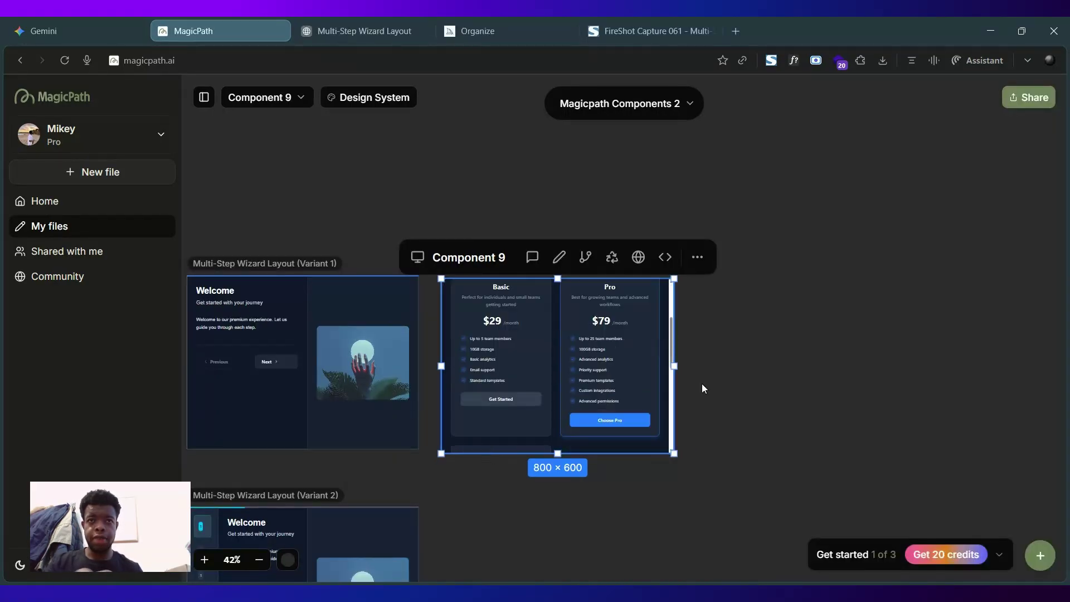
pyautogui.scroll(-3, 624, 393)
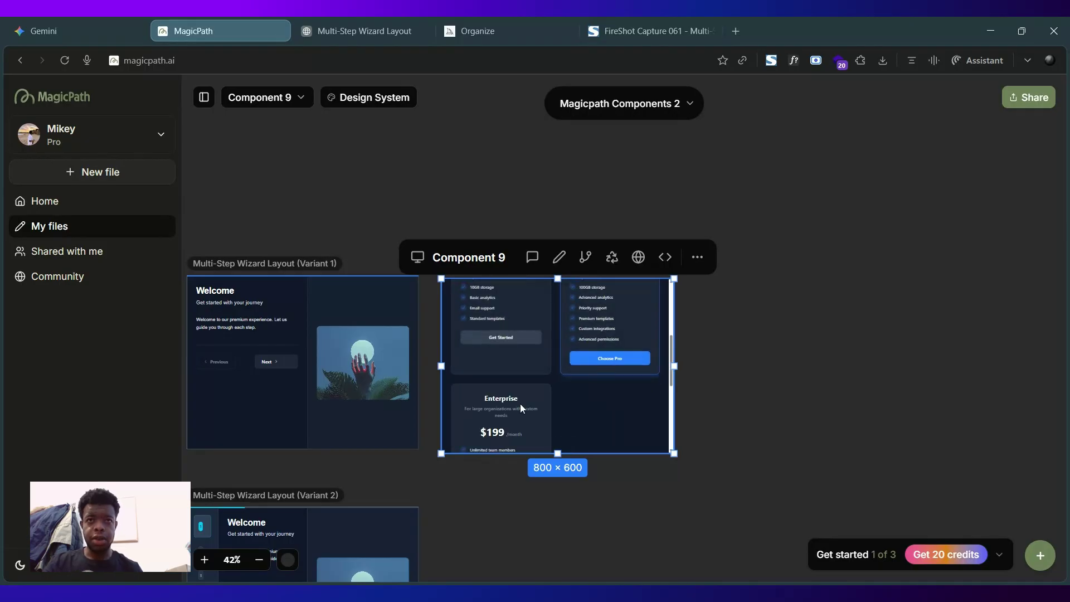
pyautogui.scroll(8, 593, 394)
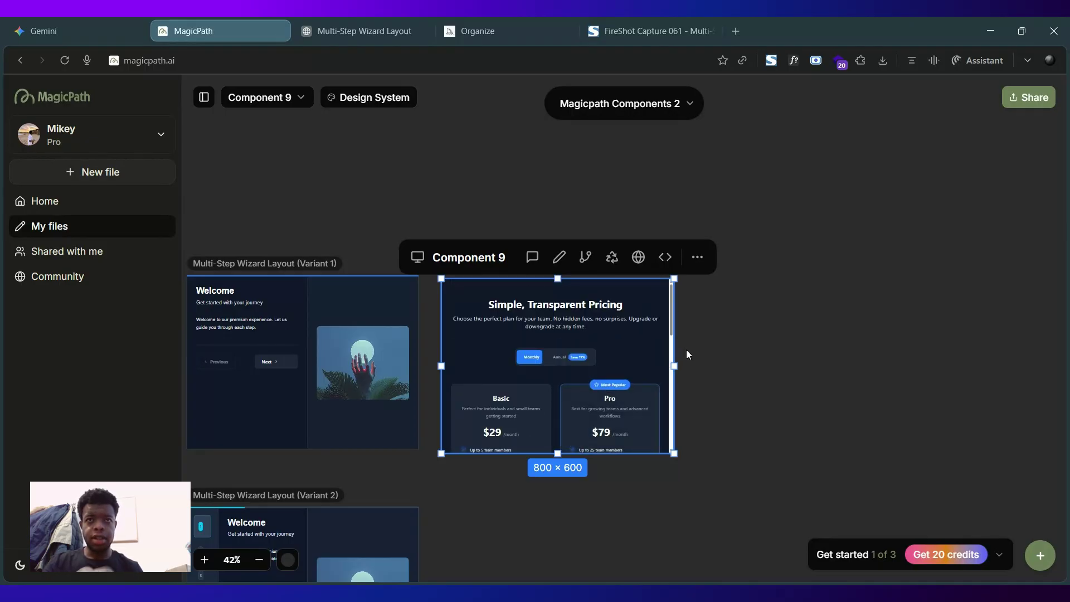
pyautogui.moveTo(678, 365); pyautogui.dragTo(758, 366)
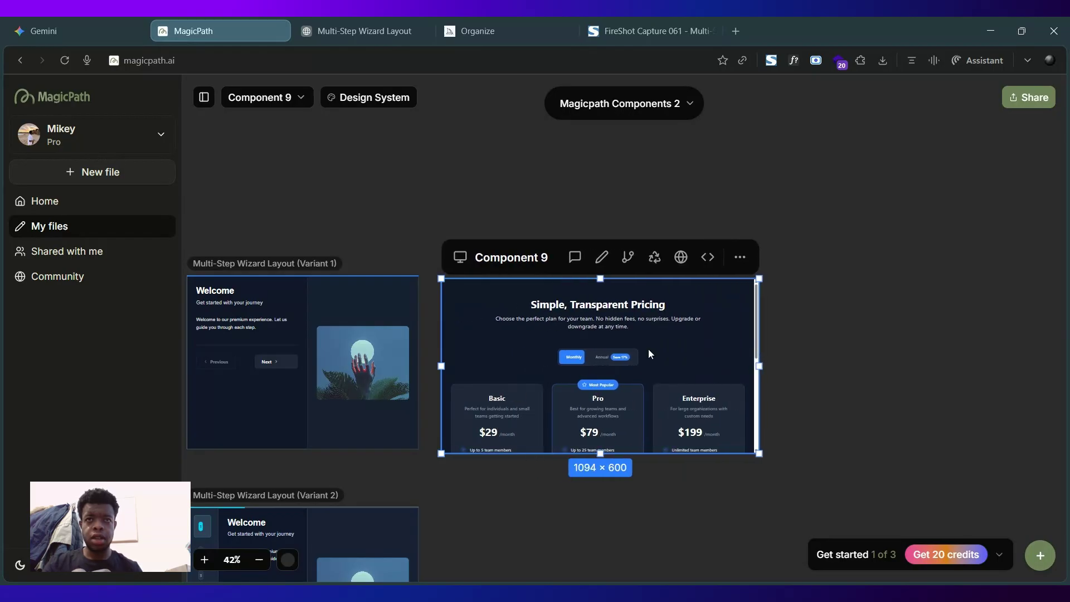
# Examine the pricing section's plan cards and custom-solutions block, testing the Monthly/Annual billing toggle, and compare its styling with Variant 1
pyautogui.scroll(-1, 648, 349)
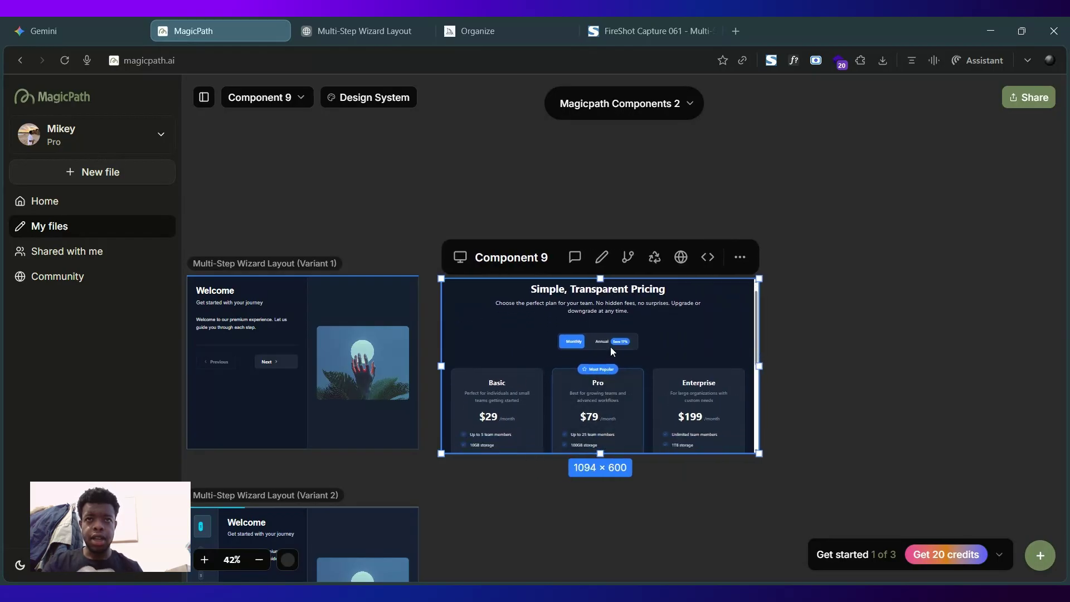
pyautogui.scroll(5, 610, 347)
pyautogui.scroll(-1, 490, 365)
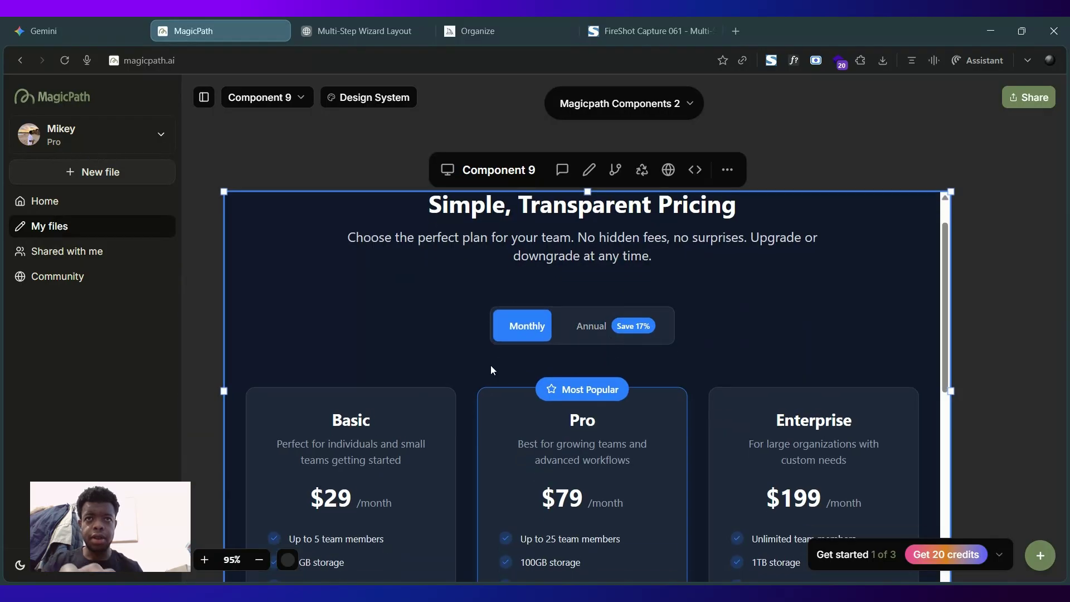
pyautogui.scroll(-2, 775, 132)
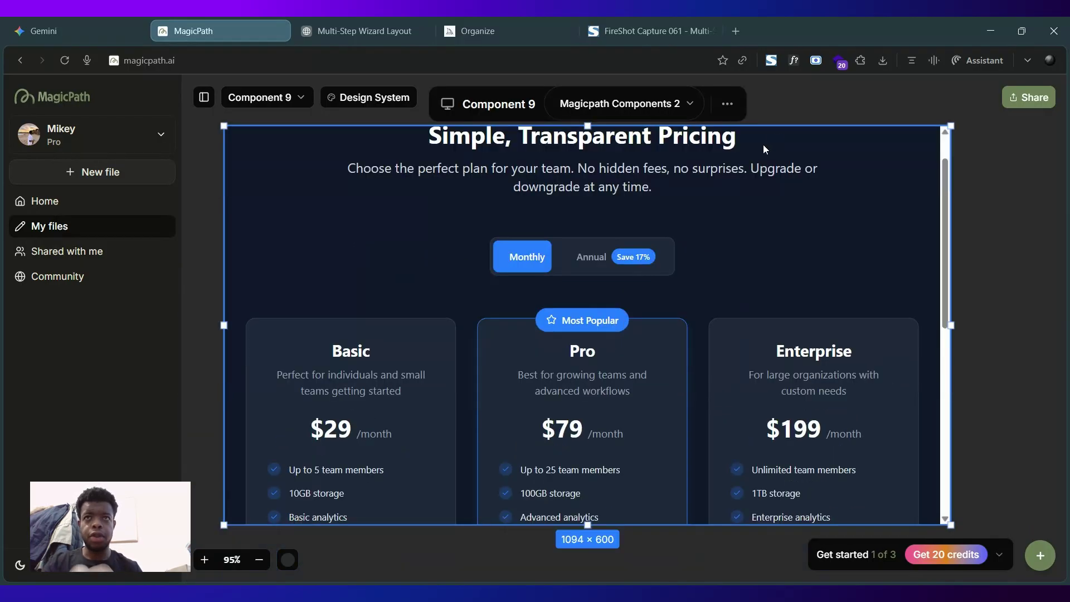
pyautogui.click(584, 262)
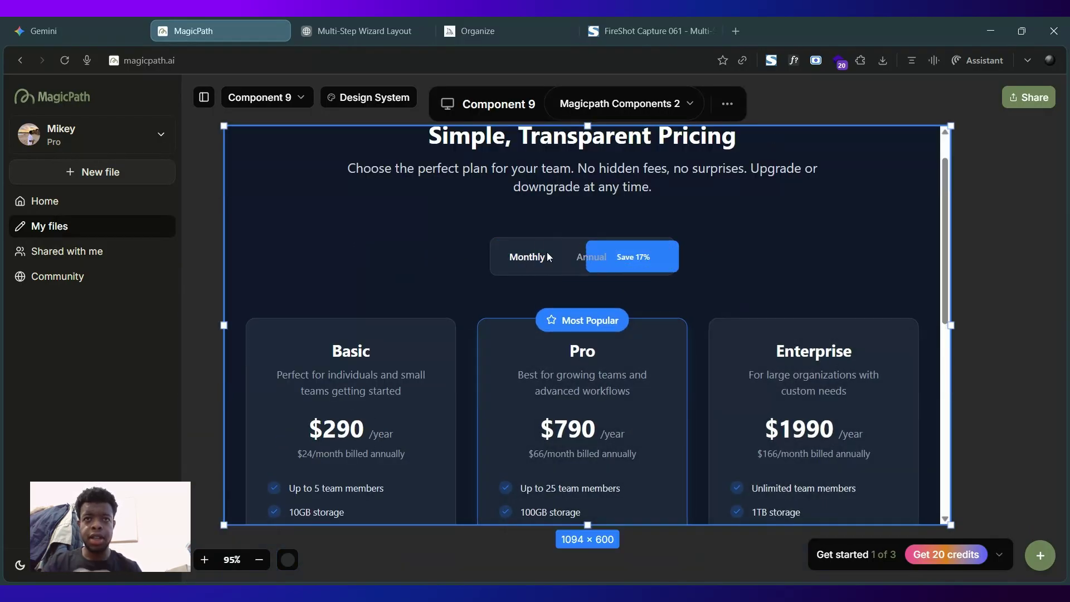
pyautogui.click(529, 261)
pyautogui.click(596, 262)
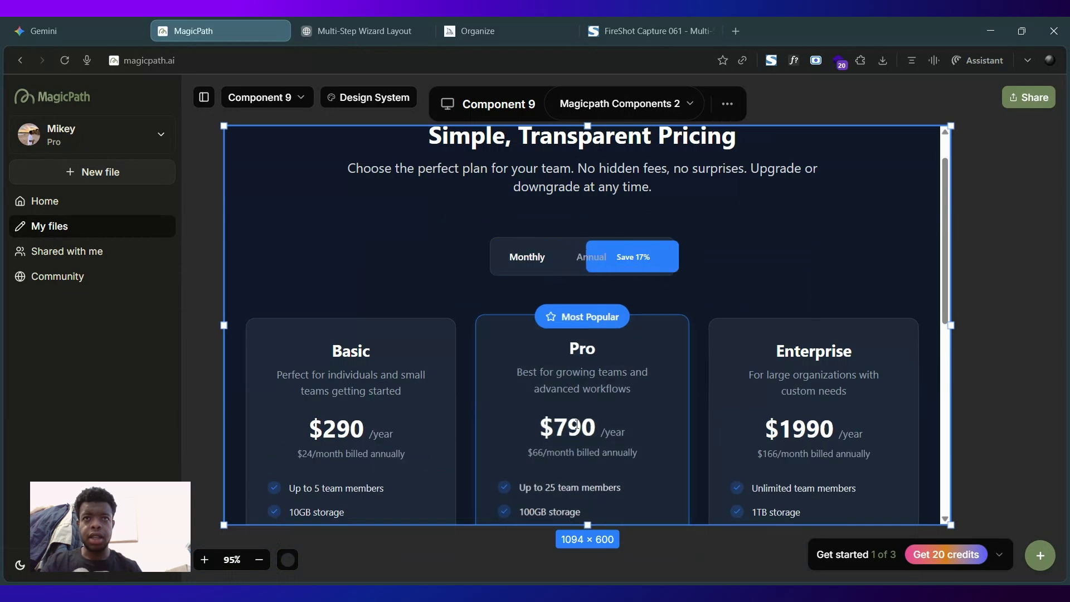
pyautogui.scroll(-3, 576, 425)
pyautogui.scroll(-4, 577, 425)
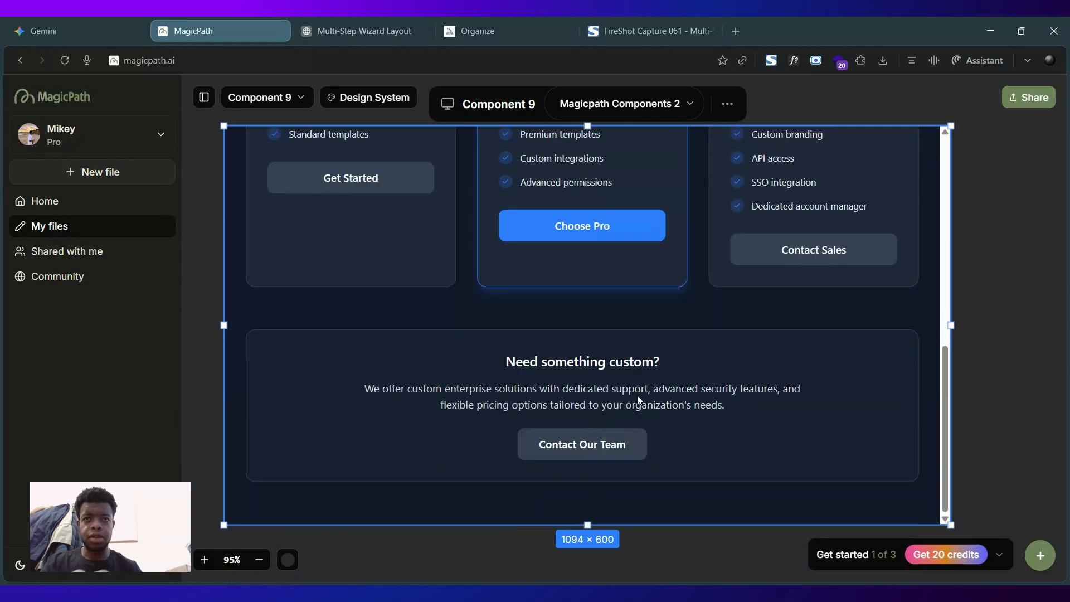
pyautogui.scroll(8, 581, 265)
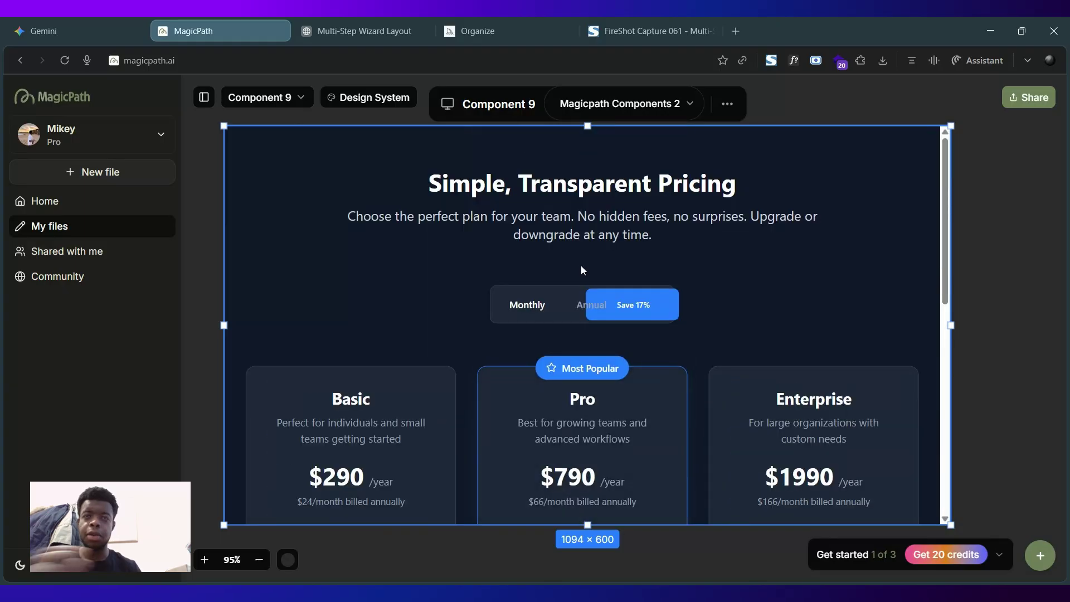
pyautogui.click(533, 316)
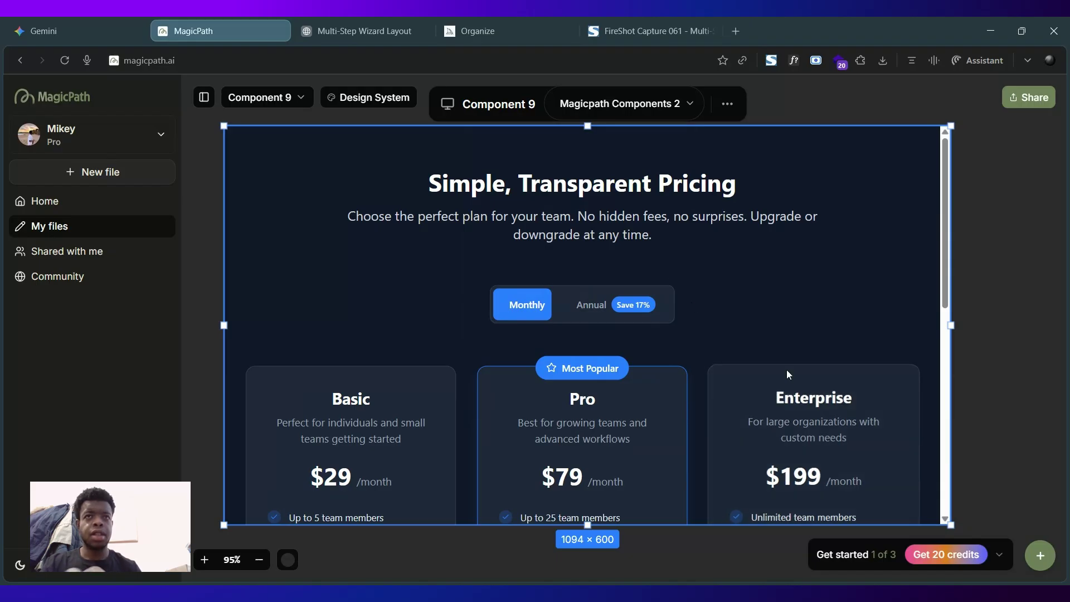
pyautogui.scroll(-5, 439, 558)
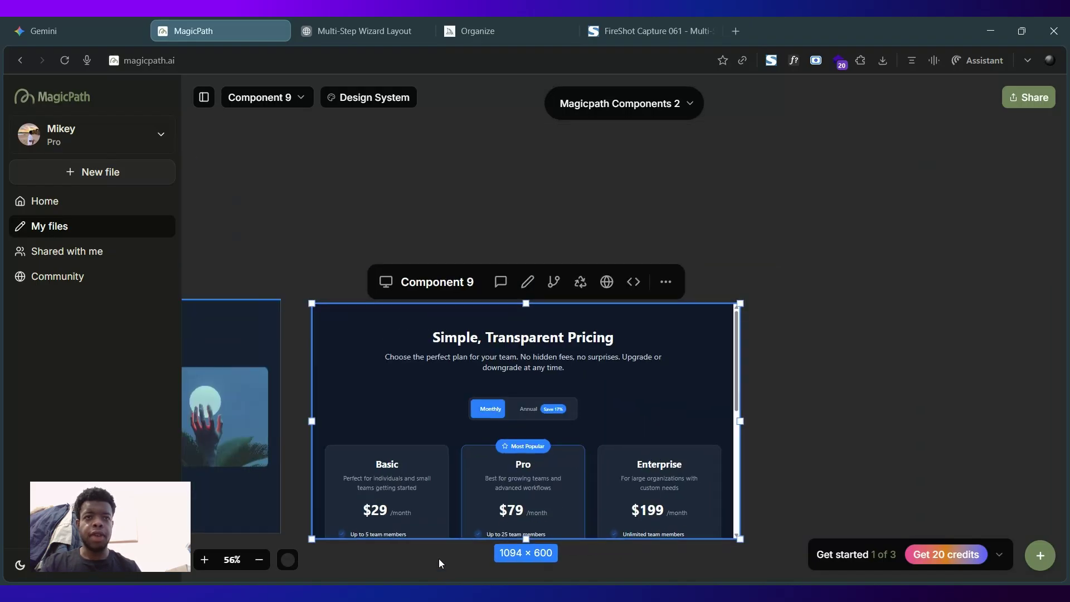
pyautogui.hscroll(-5, 313, 298)
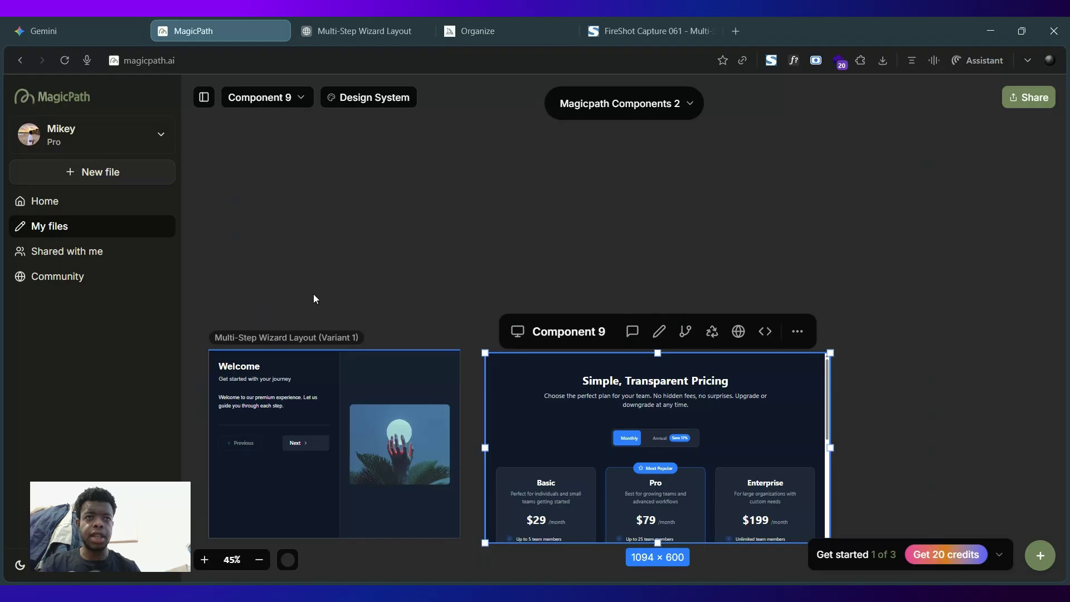